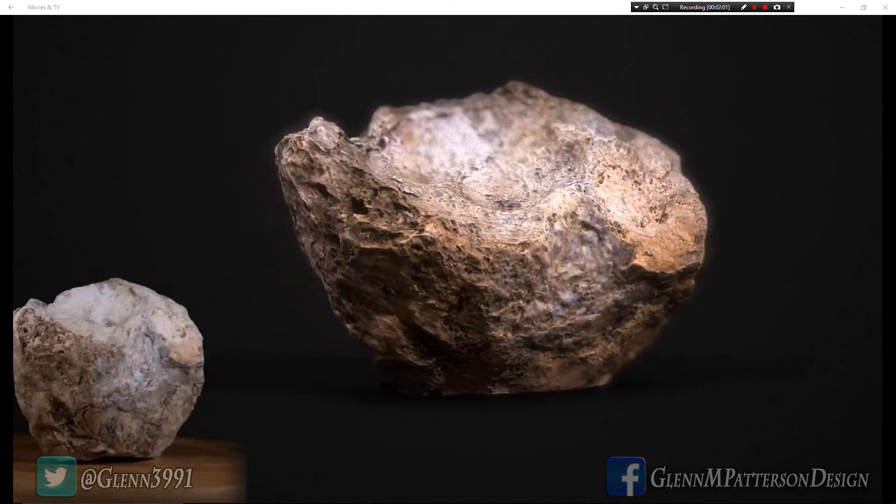
Switch to Firefox and look over the products on the Gumroad profile page, including the Photoscan Rock Demo
{"action": "mouse_move", "coordinate": [394, 270]}
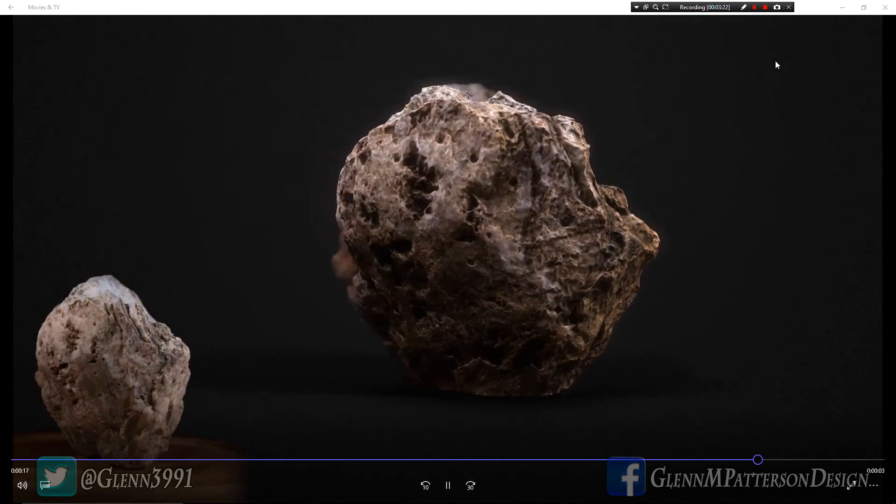
{"action": "mouse_move", "coordinate": [299, 499]}
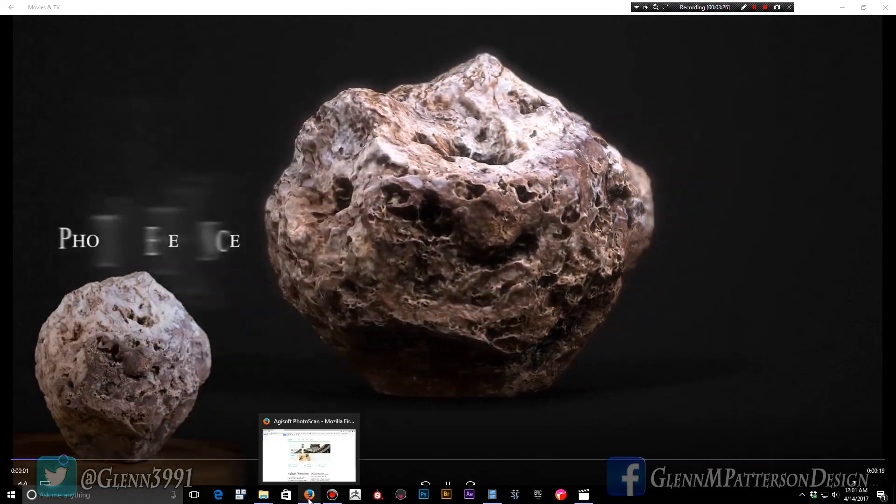
{"action": "left_click", "coordinate": [309, 497]}
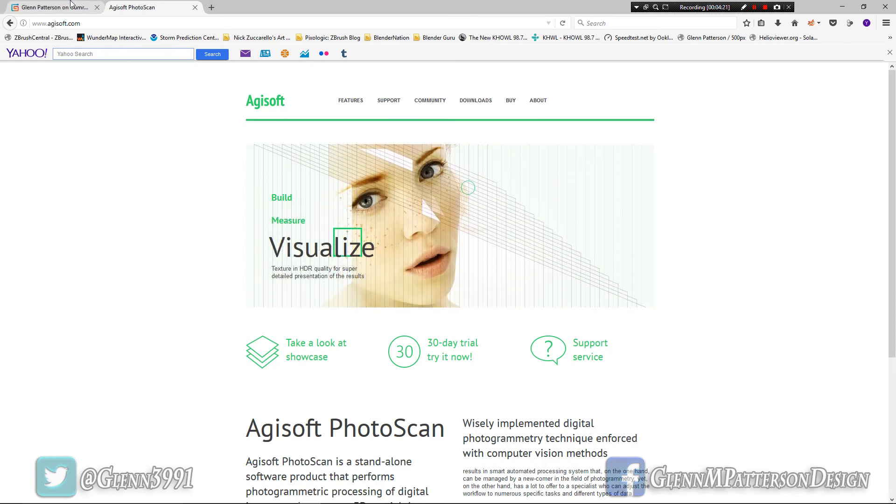
{"action": "left_click", "coordinate": [54, 5]}
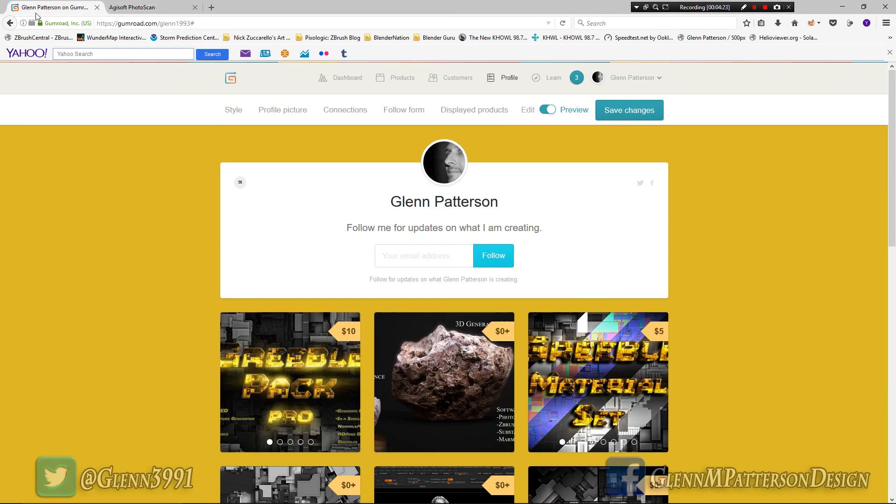
{"action": "scroll", "coordinate": [149, 299], "scroll_direction": "down", "scroll_amount": 3}
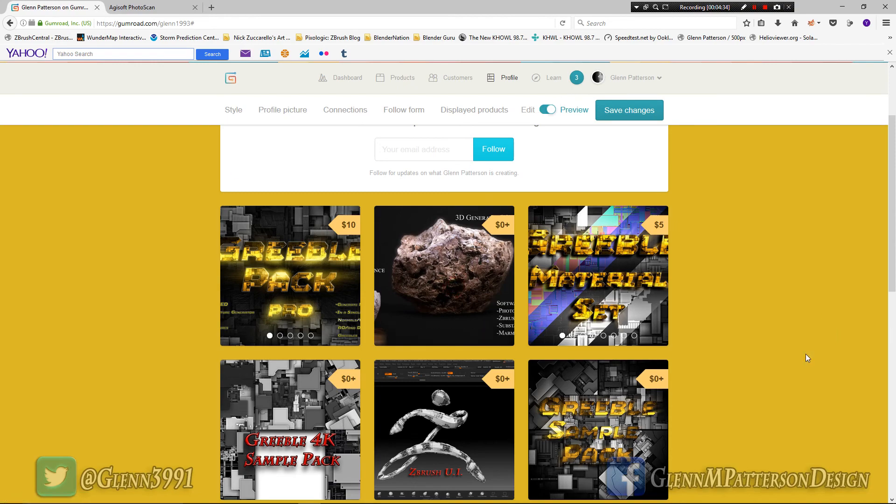
{"action": "scroll", "coordinate": [792, 348], "scroll_direction": "down", "scroll_amount": 3}
{"action": "scroll", "coordinate": [790, 346], "scroll_direction": "up", "scroll_amount": 5}
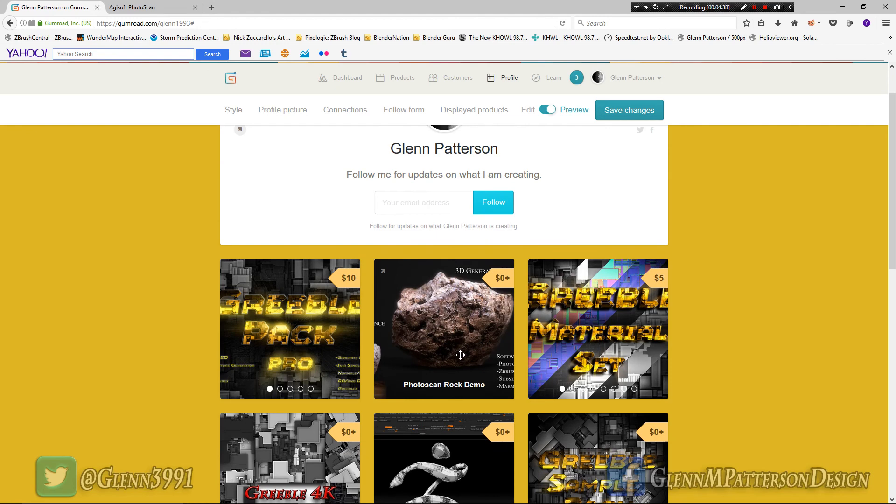
Switch to File Explorer and open the Photos folder inside the Photoscan DEMO folder
{"action": "mouse_move", "coordinate": [219, 503]}
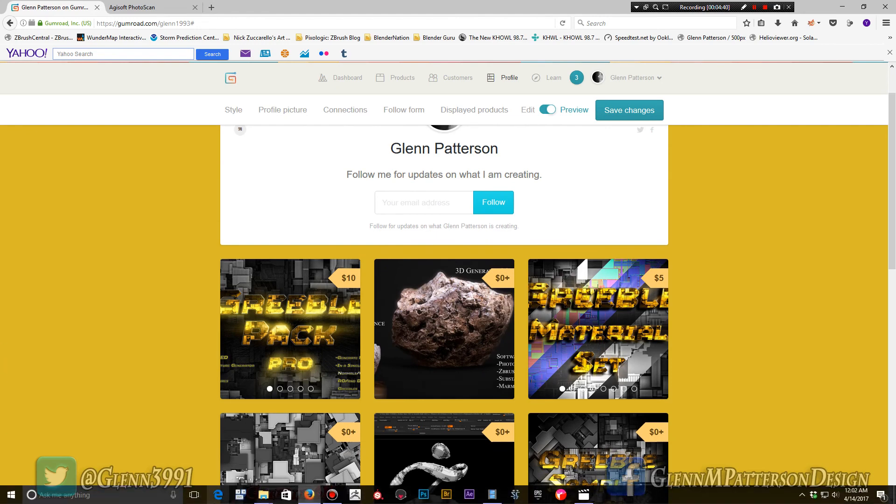
{"action": "mouse_move", "coordinate": [273, 497]}
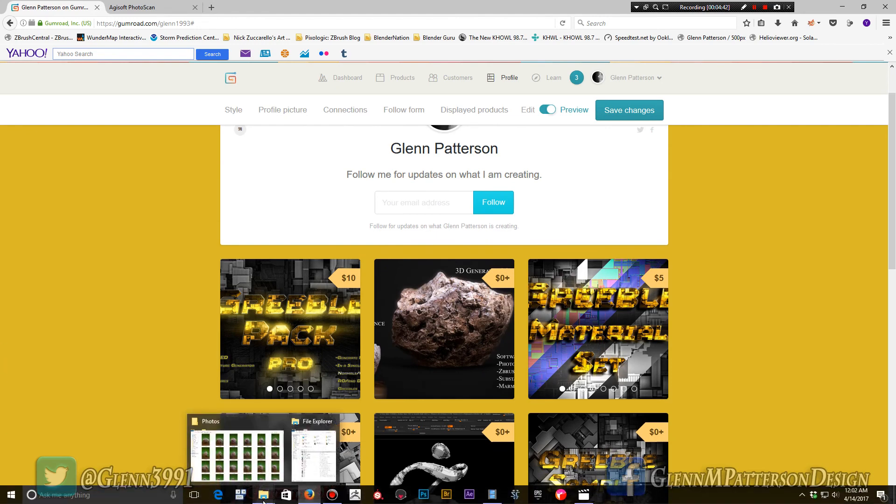
{"action": "left_click", "coordinate": [223, 457]}
{"action": "left_click", "coordinate": [150, 29]}
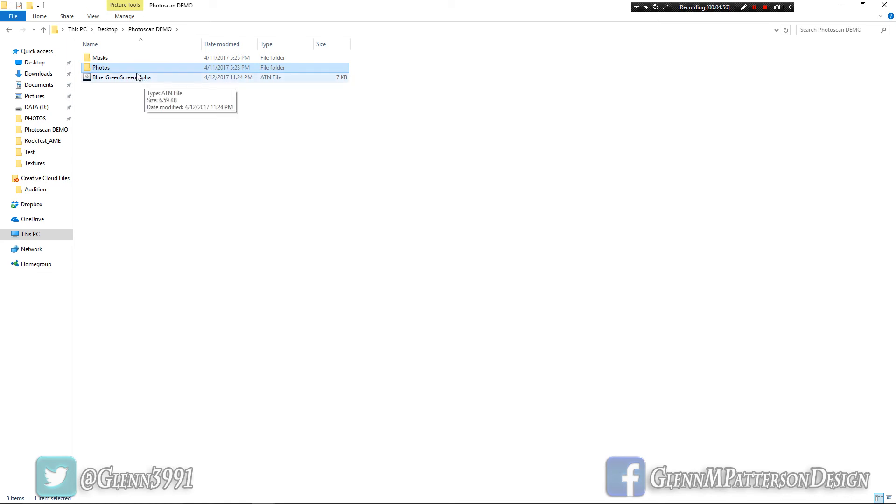
{"action": "double_click", "coordinate": [86, 68]}
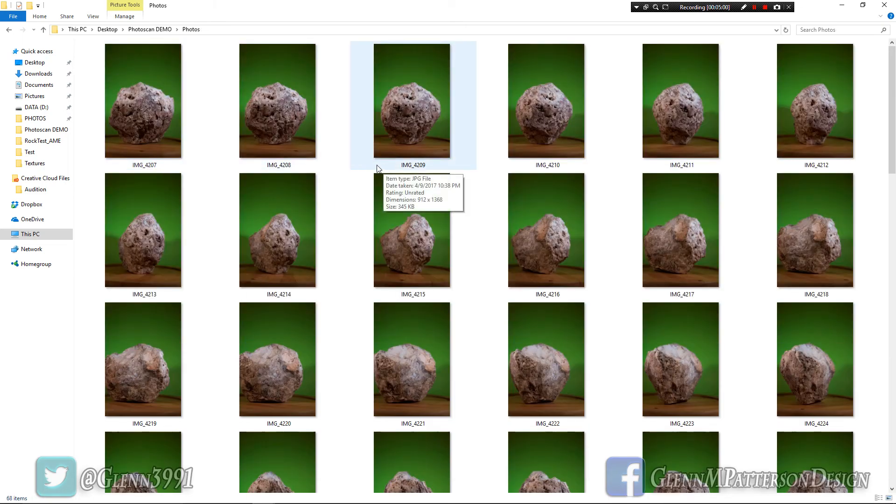
Examine the green-screen rock photos in the Photos folder, from IMG_4207 through IMG_4274, for their camera angles and coverage
{"action": "scroll", "coordinate": [349, 196], "scroll_direction": "down", "scroll_amount": 7}
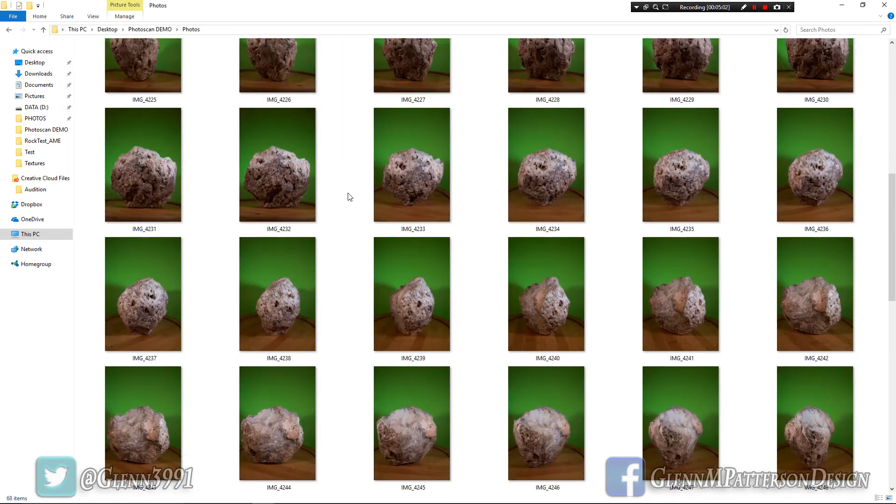
{"action": "scroll", "coordinate": [349, 196], "scroll_direction": "down", "scroll_amount": 4}
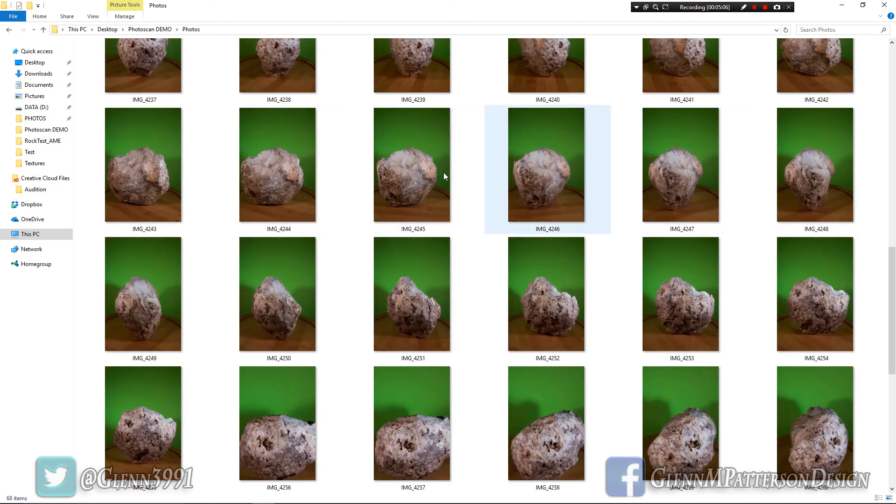
{"action": "scroll", "coordinate": [346, 187], "scroll_direction": "down", "scroll_amount": 6}
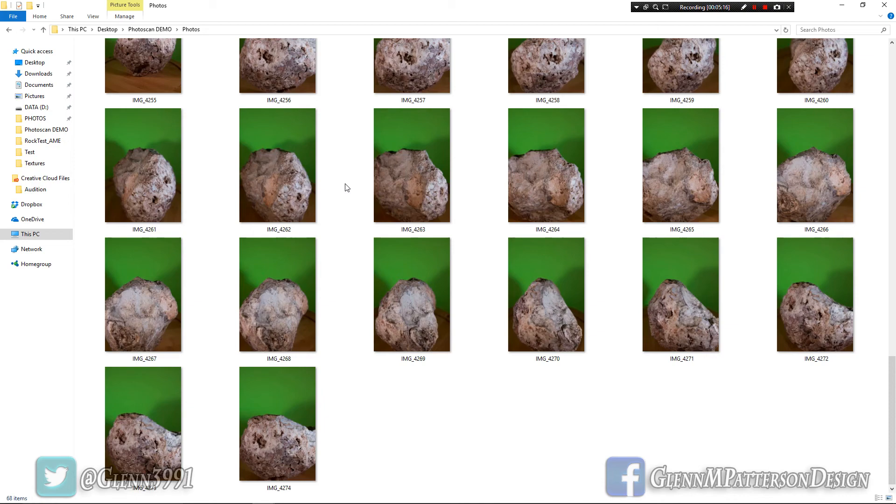
{"action": "scroll", "coordinate": [347, 187], "scroll_direction": "up", "scroll_amount": 10}
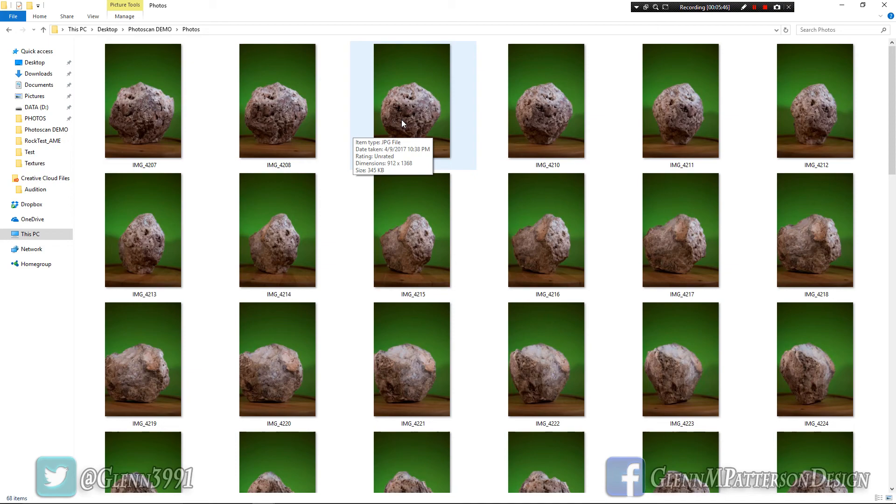
{"action": "scroll", "coordinate": [401, 120], "scroll_direction": "down", "scroll_amount": 5}
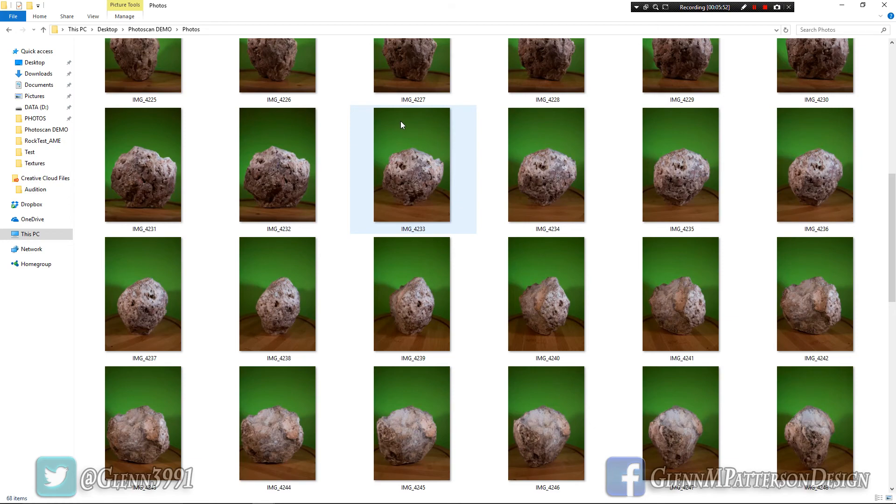
{"action": "scroll", "coordinate": [401, 123], "scroll_direction": "up", "scroll_amount": 5}
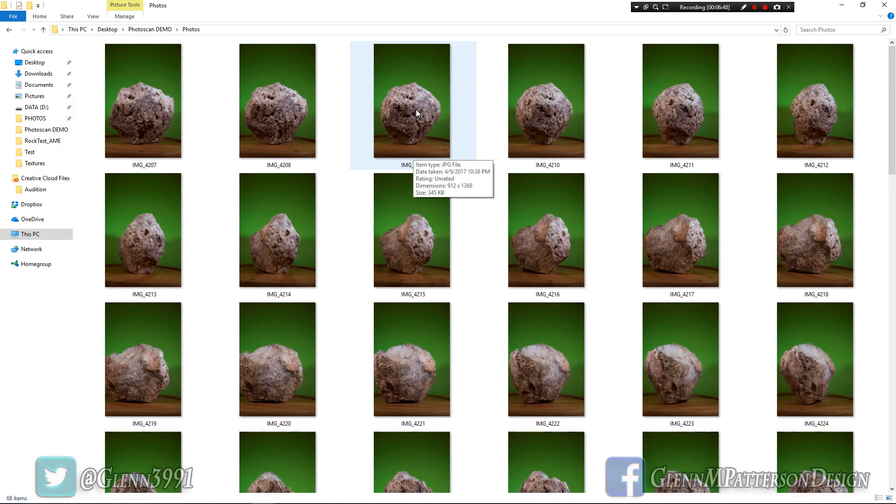
{"action": "scroll", "coordinate": [415, 109], "scroll_direction": "down", "scroll_amount": 10}
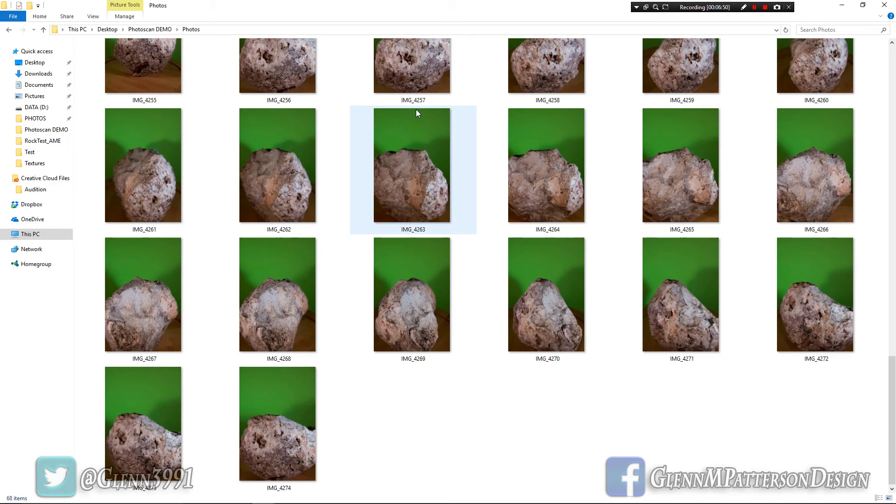
{"action": "scroll", "coordinate": [425, 129], "scroll_direction": "up", "scroll_amount": 5}
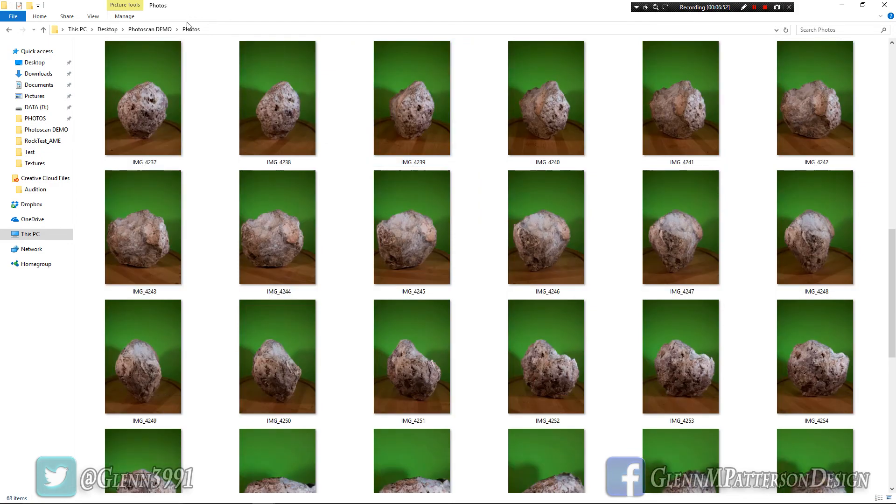
Open the Masks folder of Photoscan DEMO and look through the black-and-white mask images matching the photos
{"action": "left_click", "coordinate": [178, 30]}
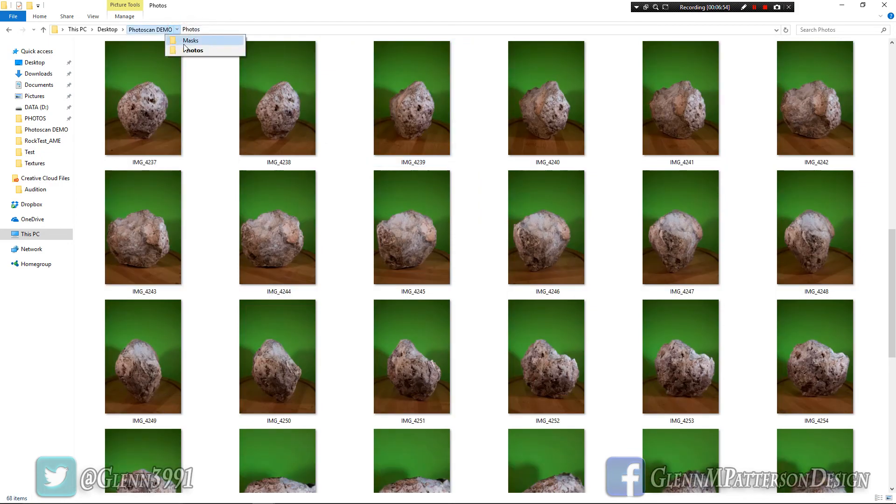
{"action": "left_click", "coordinate": [190, 41]}
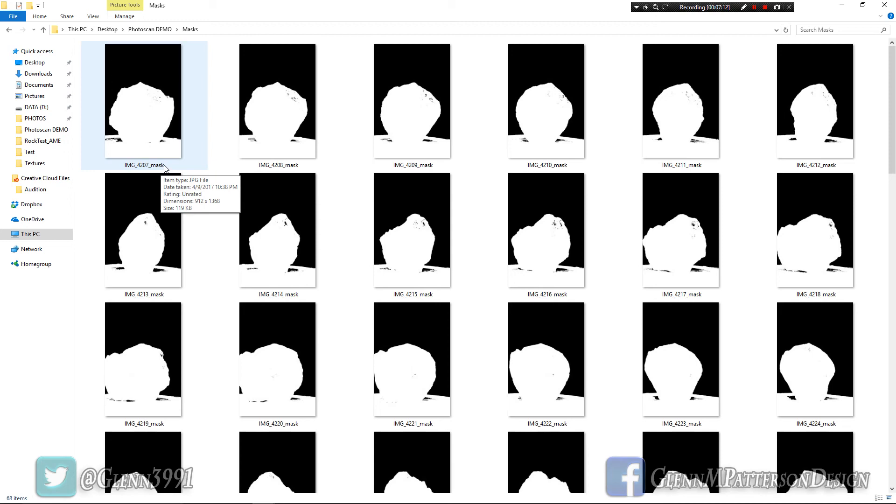
{"action": "scroll", "coordinate": [544, 239], "scroll_direction": "down", "scroll_amount": 10}
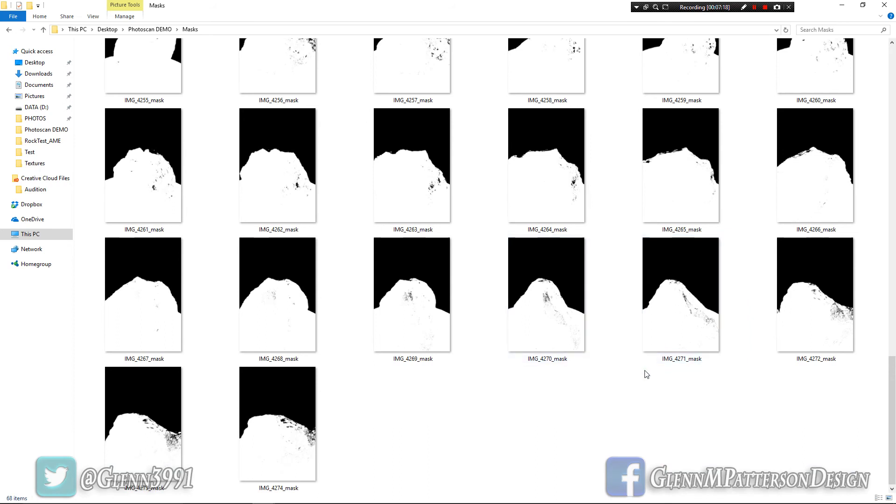
{"action": "scroll", "coordinate": [646, 374], "scroll_direction": "up", "scroll_amount": 10}
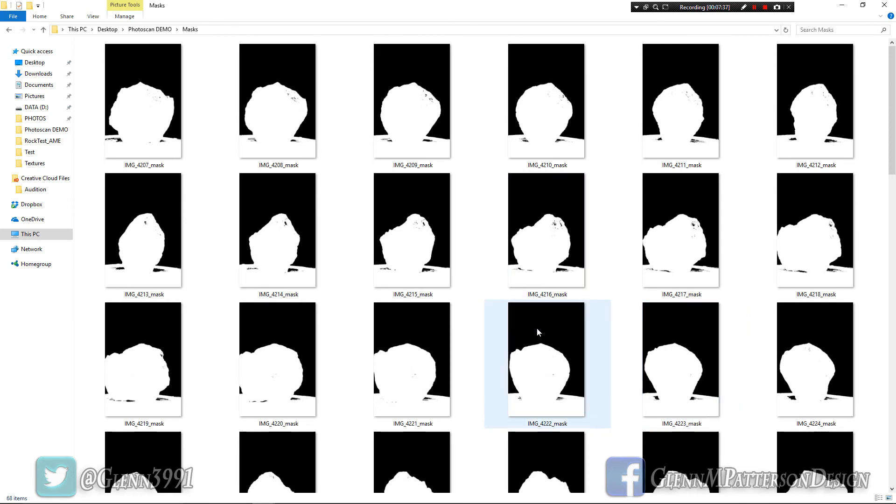
{"action": "mouse_move", "coordinate": [537, 332]}
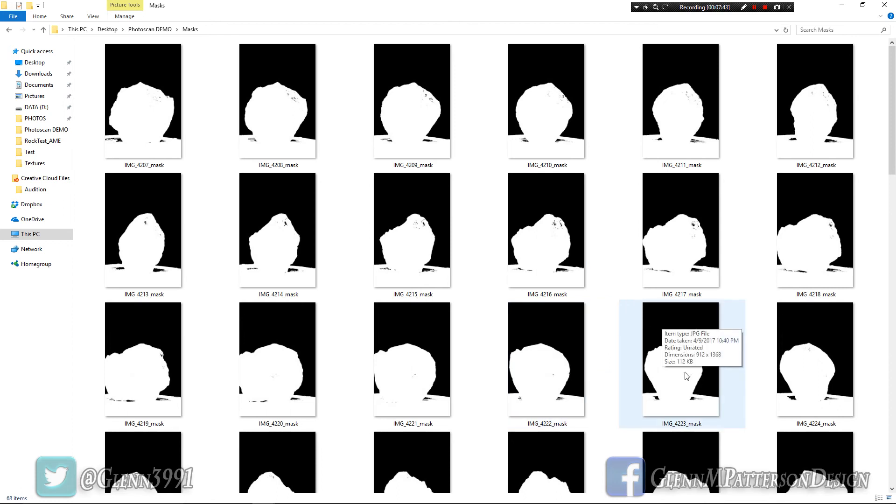
Switch to Agisoft PhotoScan, dismiss its About dialog and start a new project, discarding the changes to the open one
{"action": "mouse_move", "coordinate": [447, 463]}
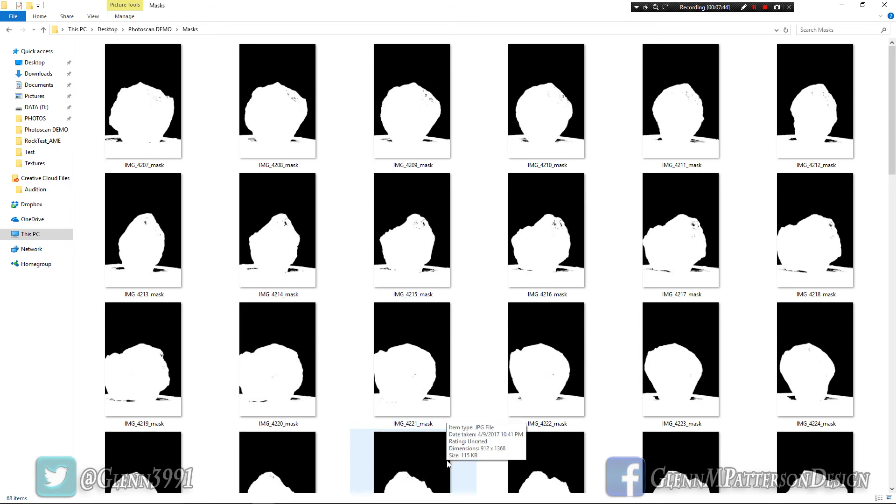
{"action": "mouse_move", "coordinate": [492, 497]}
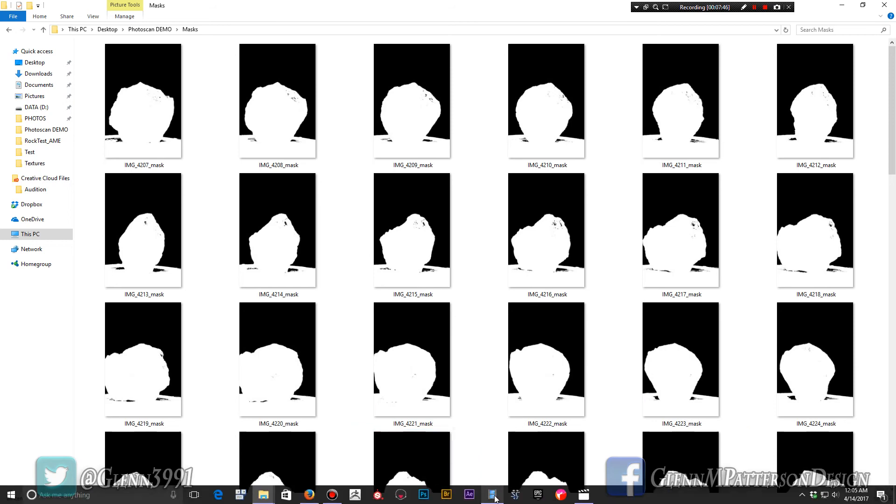
{"action": "left_click", "coordinate": [493, 497]}
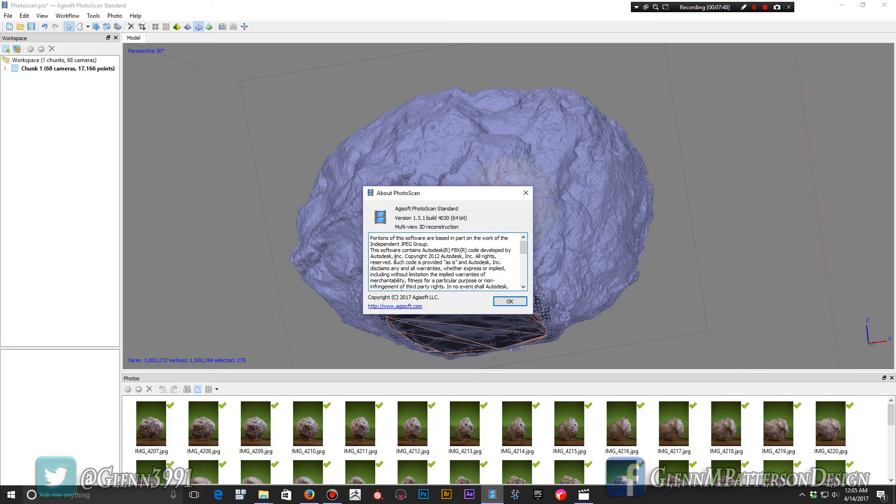
{"action": "left_click", "coordinate": [509, 302]}
{"action": "left_click", "coordinate": [8, 16]}
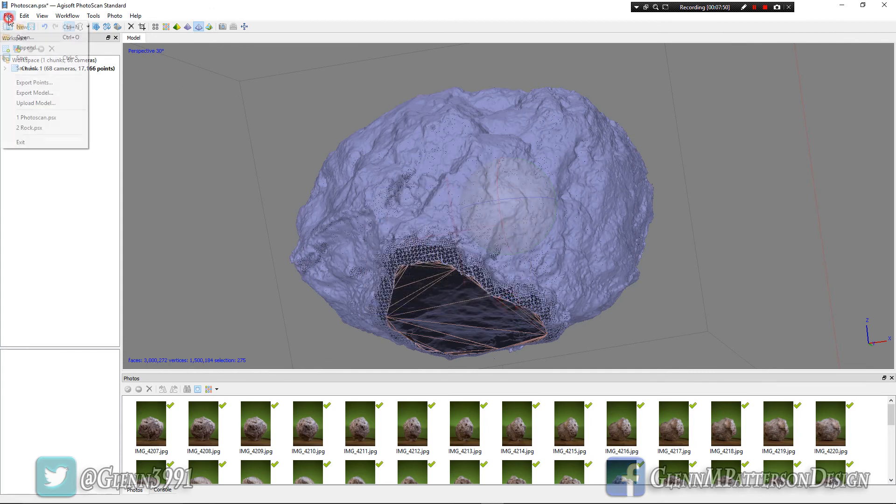
{"action": "left_click", "coordinate": [16, 26]}
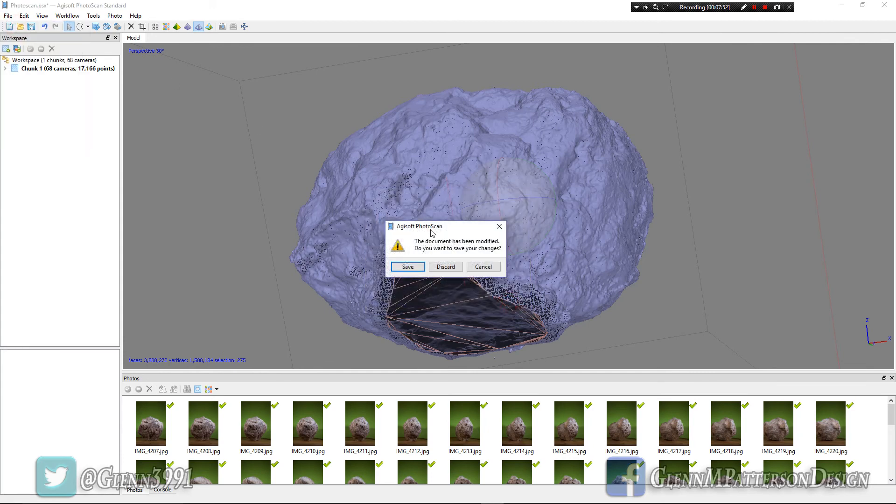
{"action": "left_click", "coordinate": [446, 267]}
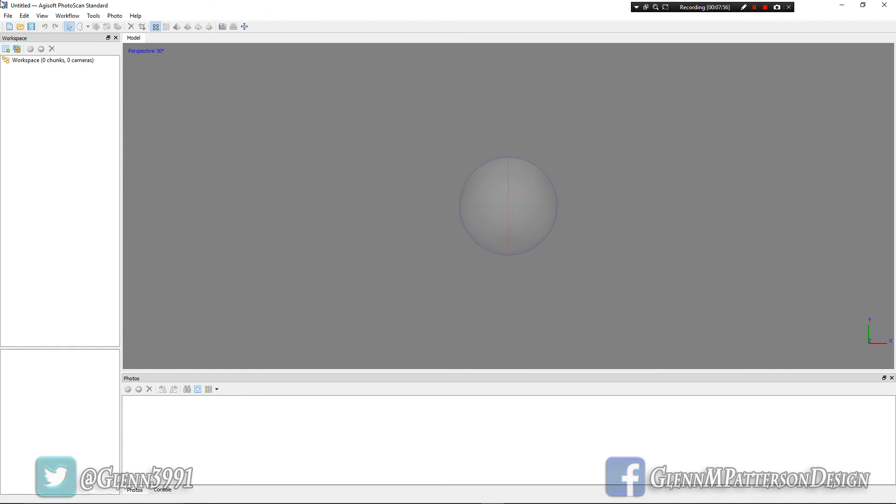
Add all the rock photos from the Photos folder of Photoscan DEMO to the project, accepting the variable-zoom warning
{"action": "left_click", "coordinate": [68, 19]}
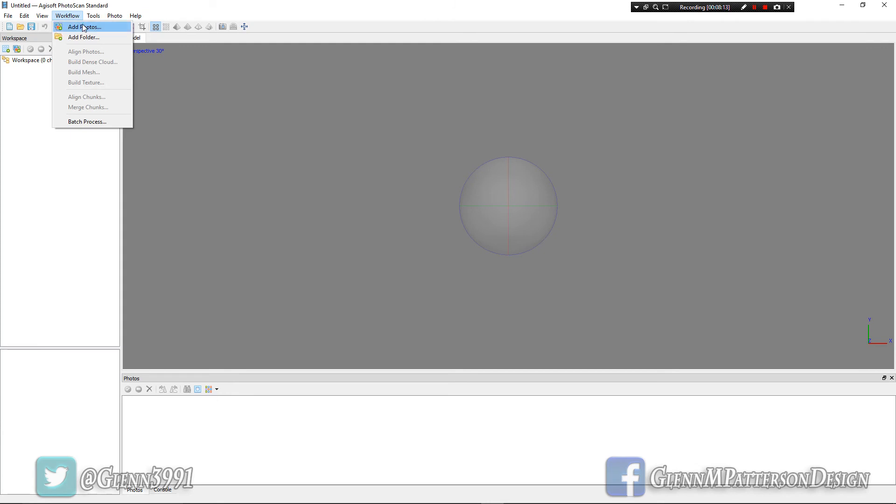
{"action": "left_click", "coordinate": [83, 28]}
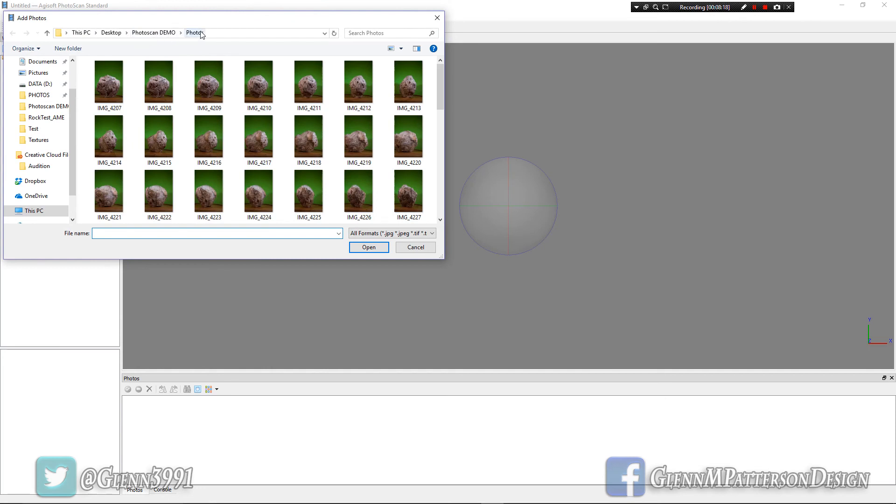
{"action": "left_click", "coordinate": [110, 91]}
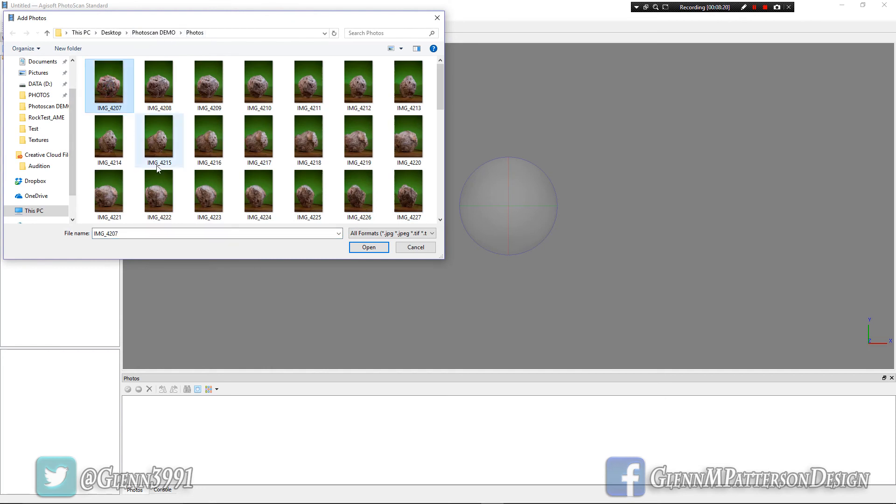
{"action": "key", "text": "ctrl+a"}
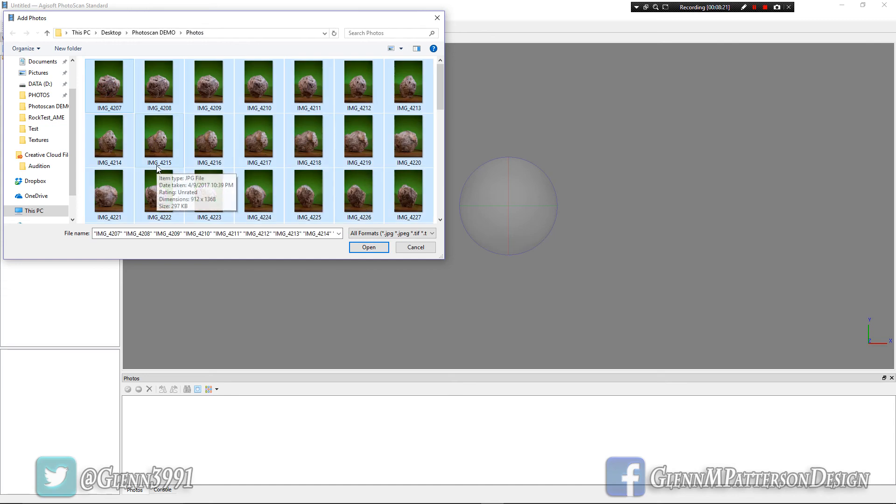
{"action": "left_click", "coordinate": [369, 247]}
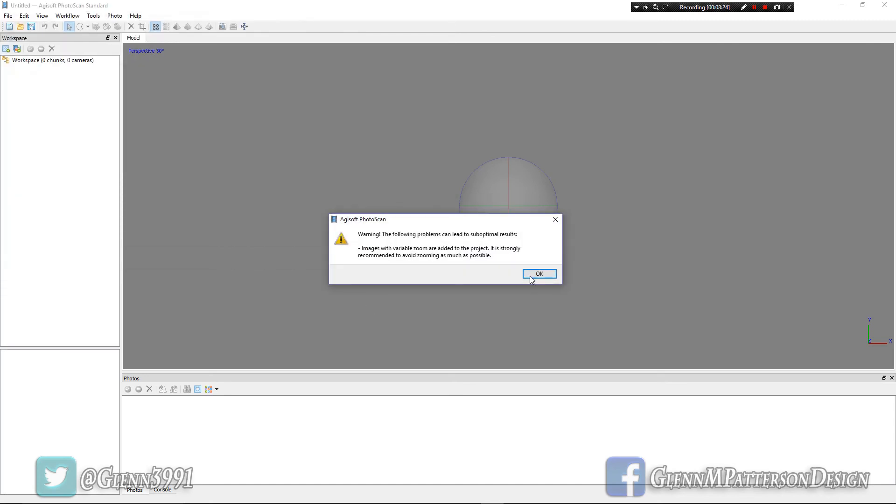
{"action": "left_click_drag", "start_coordinate": [436, 219], "coordinate": [437, 193]}
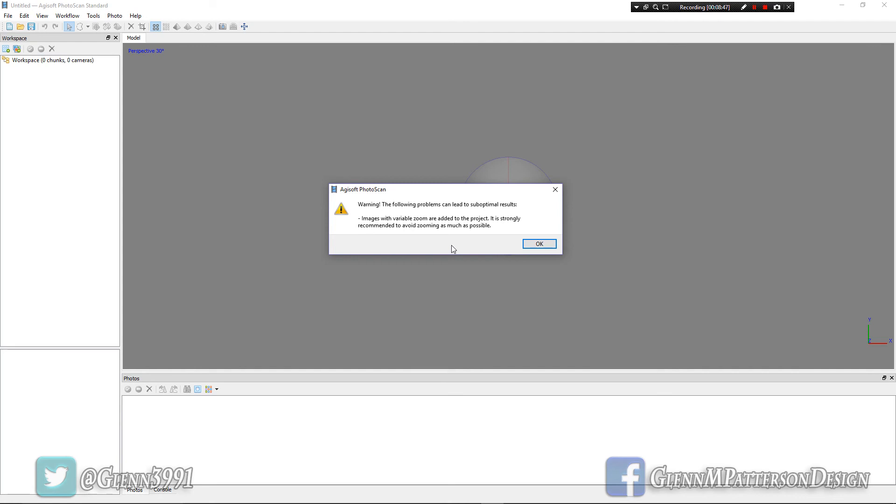
{"action": "left_click", "coordinate": [527, 246]}
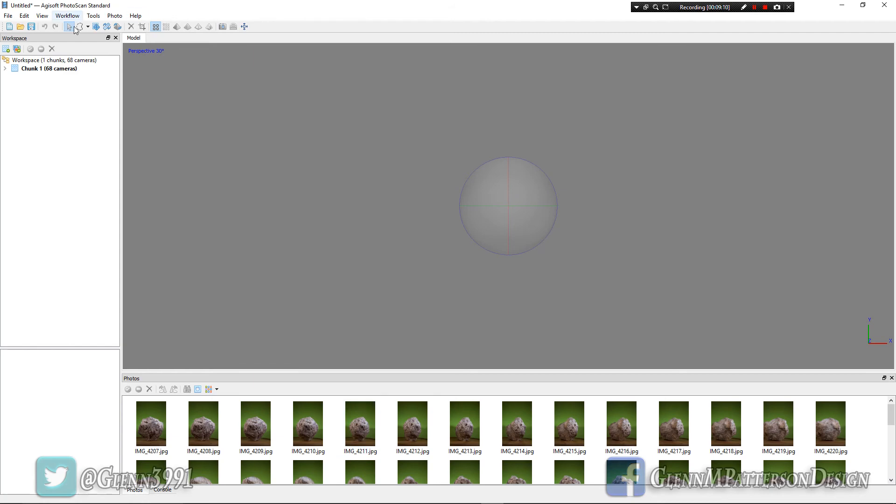
{"action": "scroll", "coordinate": [511, 468], "scroll_direction": "down", "scroll_amount": 3}
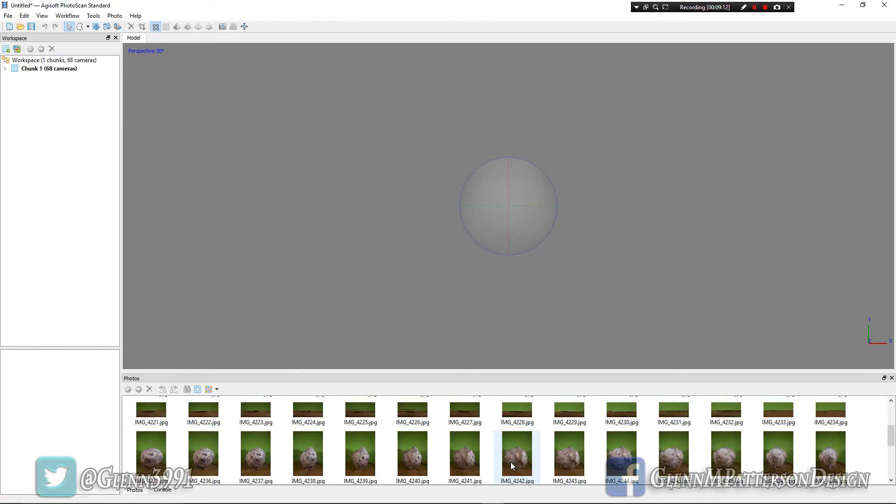
{"action": "scroll", "coordinate": [509, 453], "scroll_direction": "up", "scroll_amount": 3}
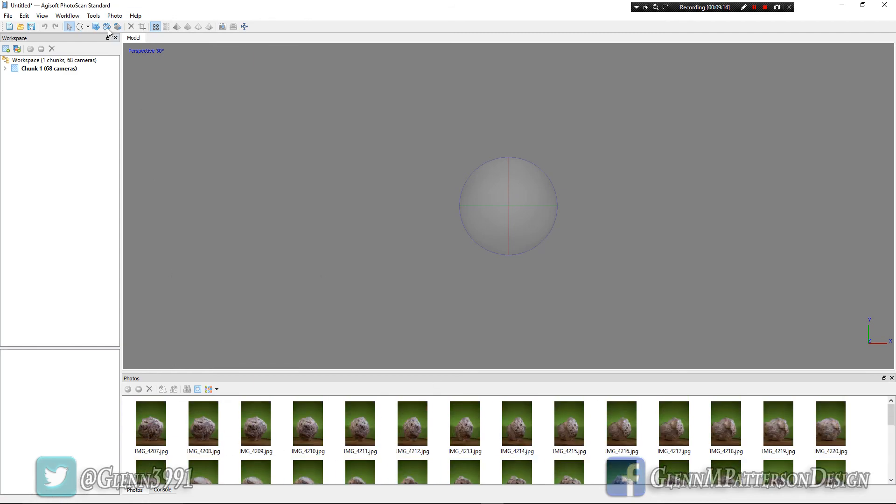
Import masks for all cameras from the Masks folder of Photoscan DEMO, using From File, Replacement and the filename template {filename}_mask.jpg
{"action": "left_click", "coordinate": [92, 15]}
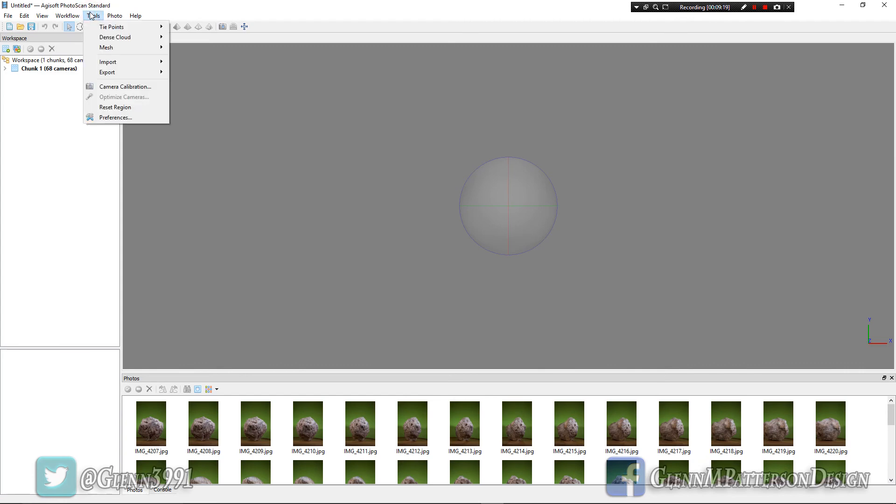
{"action": "mouse_move", "coordinate": [144, 63]}
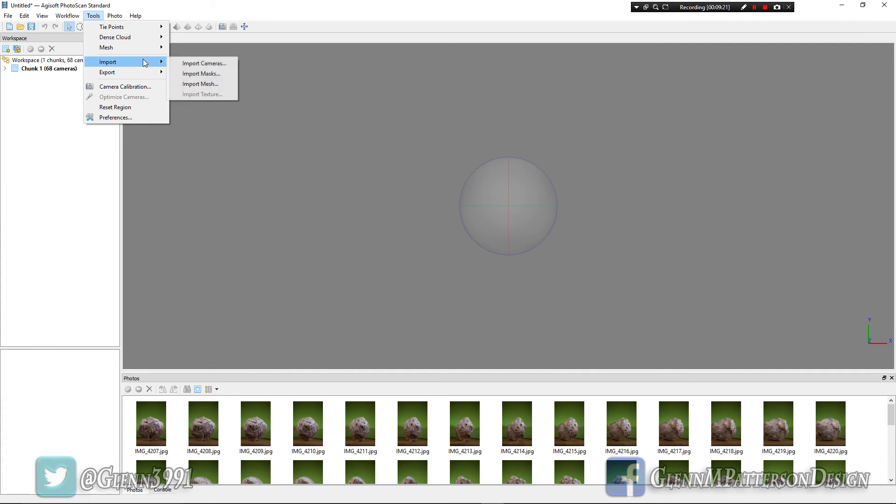
{"action": "left_click", "coordinate": [196, 74]}
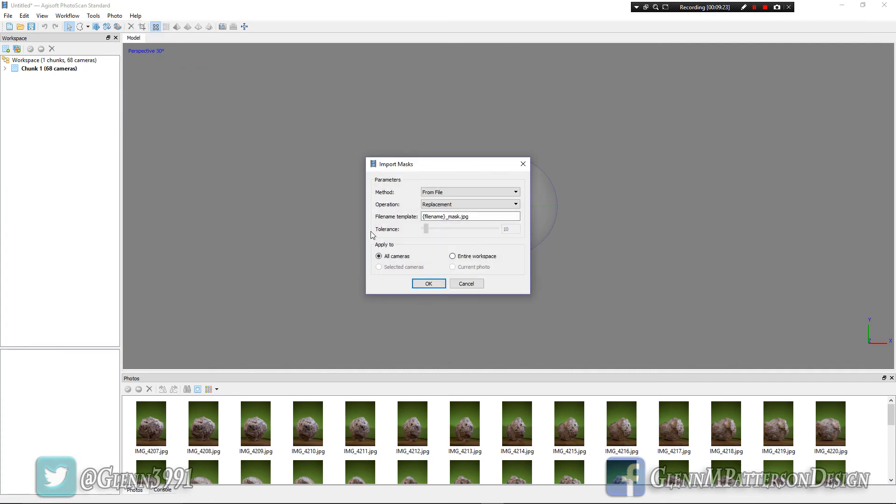
{"action": "left_click", "coordinate": [452, 192]}
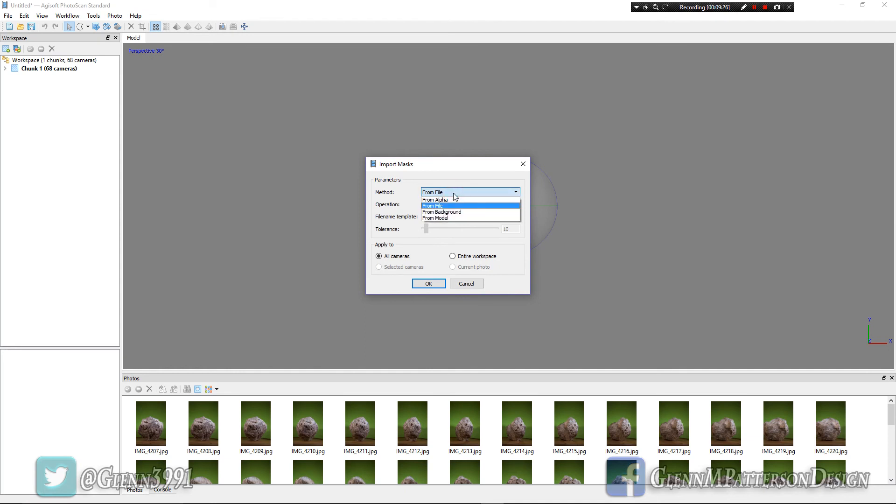
{"action": "left_click", "coordinate": [450, 206]}
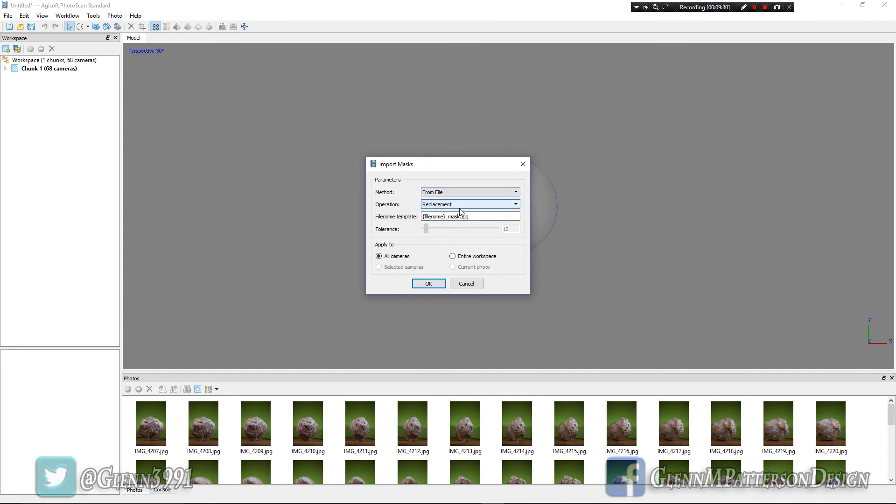
{"action": "left_click", "coordinate": [426, 217]}
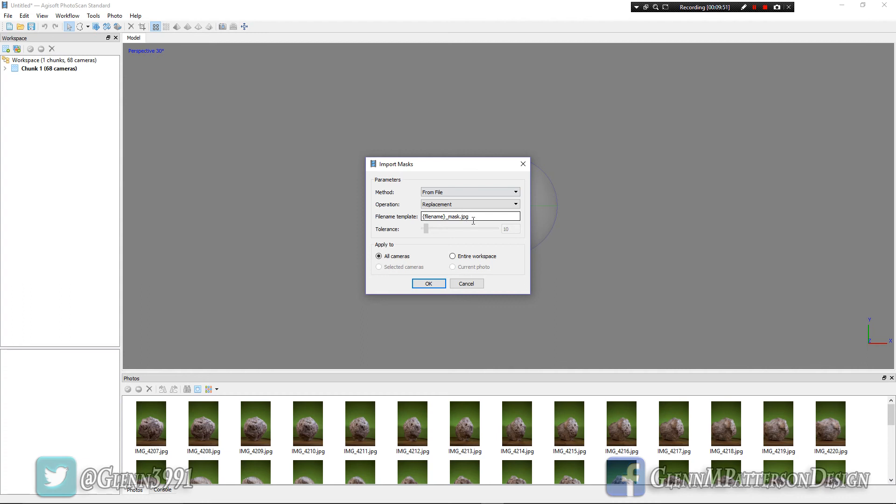
{"action": "left_click", "coordinate": [427, 284]}
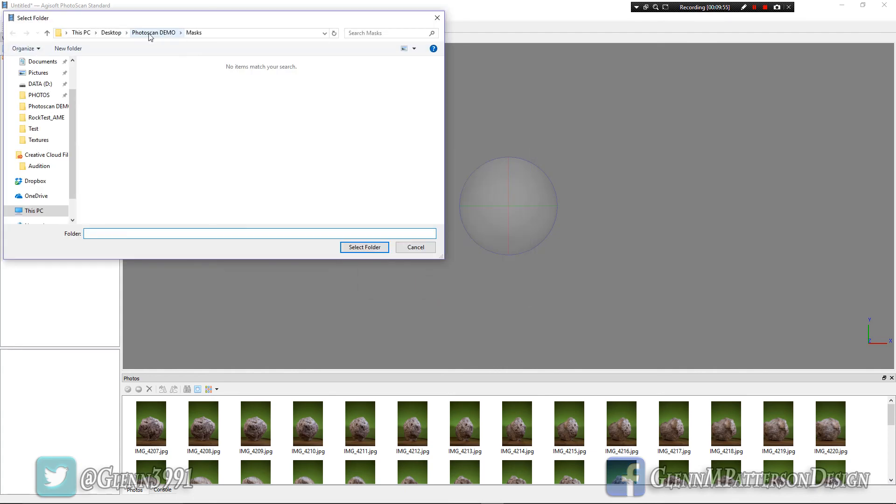
{"action": "left_click", "coordinate": [161, 34]}
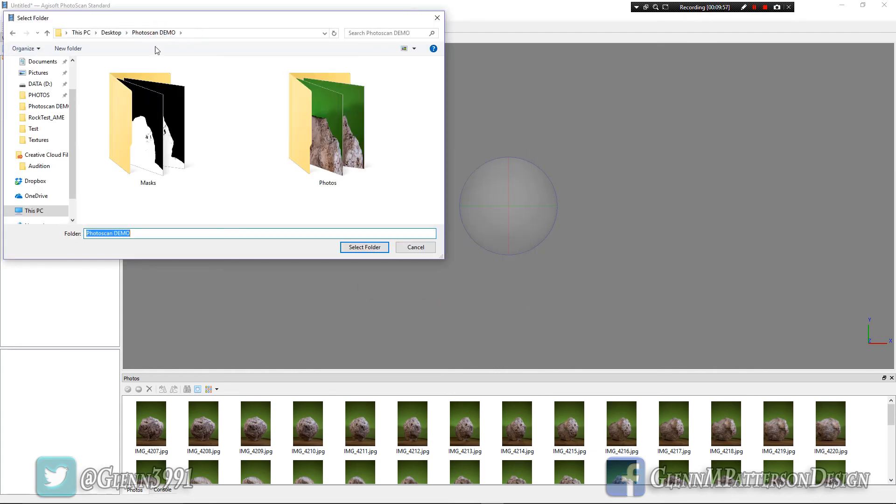
{"action": "double_click", "coordinate": [140, 119]}
{"action": "left_click", "coordinate": [375, 248]}
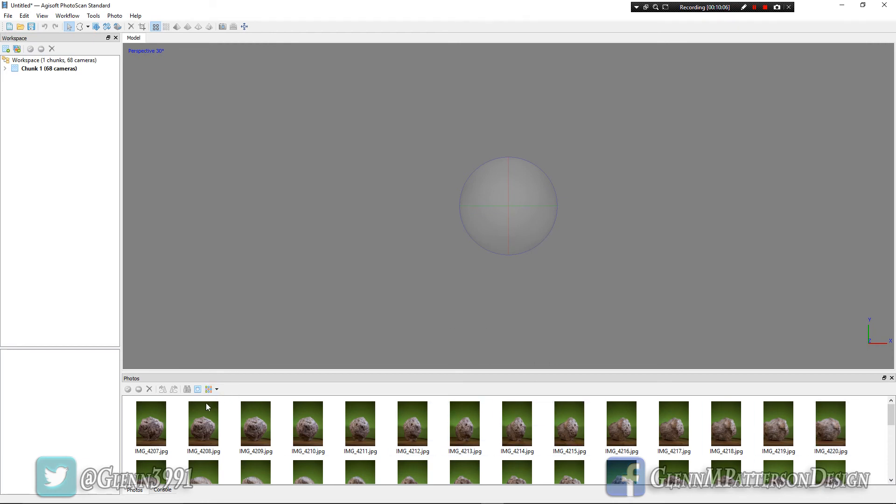
Check the imported masks as thumbnails and inspect the mask outline on photo IMG_4208.jpg
{"action": "left_click", "coordinate": [197, 389]}
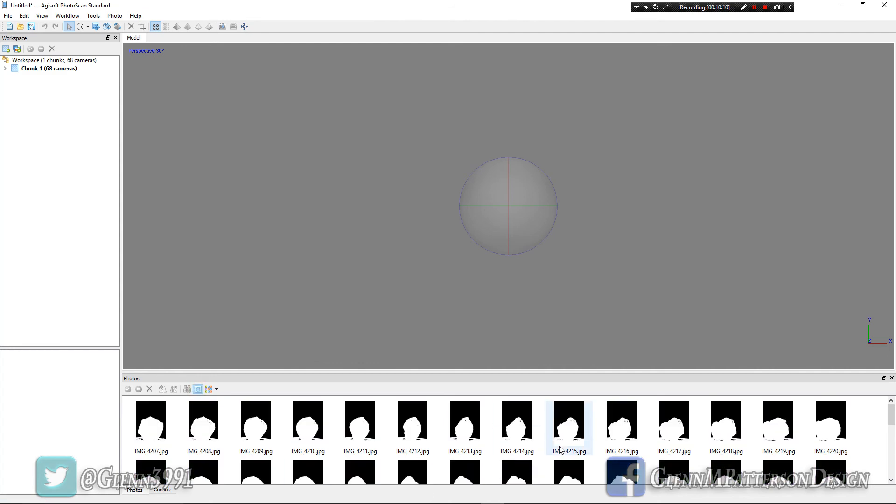
{"action": "scroll", "coordinate": [541, 455], "scroll_direction": "down", "scroll_amount": 5}
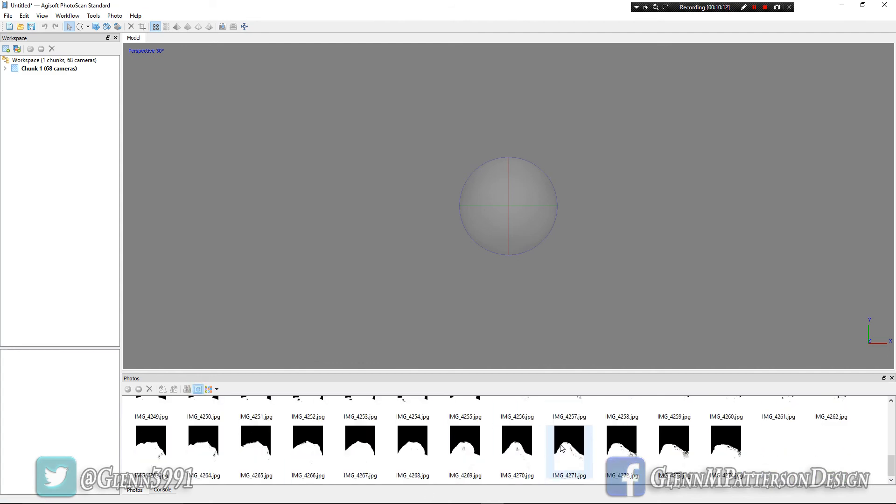
{"action": "scroll", "coordinate": [562, 448], "scroll_direction": "up", "scroll_amount": 5}
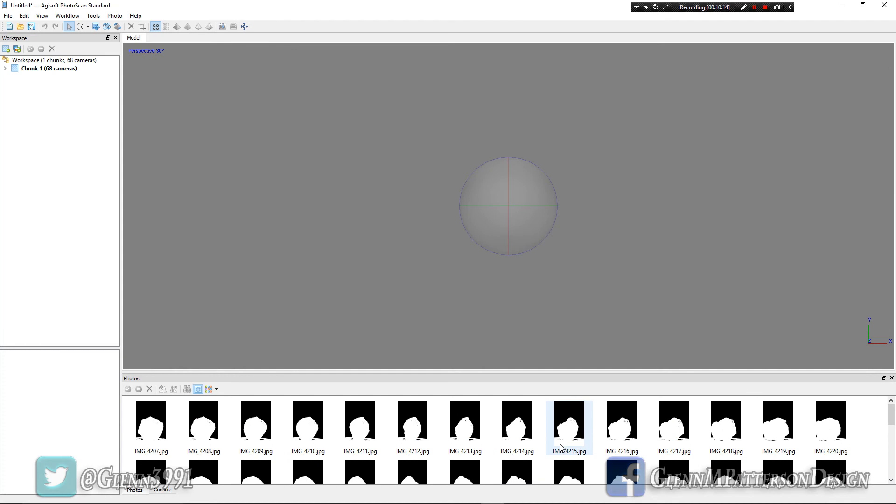
{"action": "left_click", "coordinate": [194, 388]}
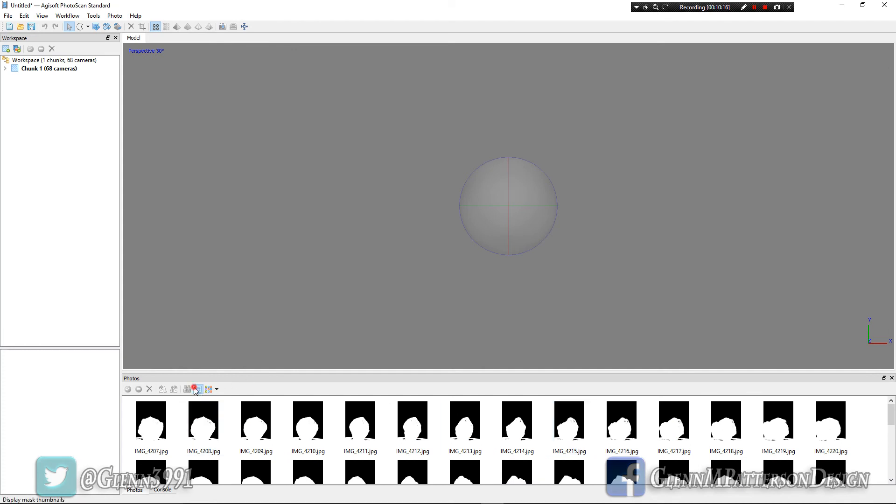
{"action": "double_click", "coordinate": [201, 425]}
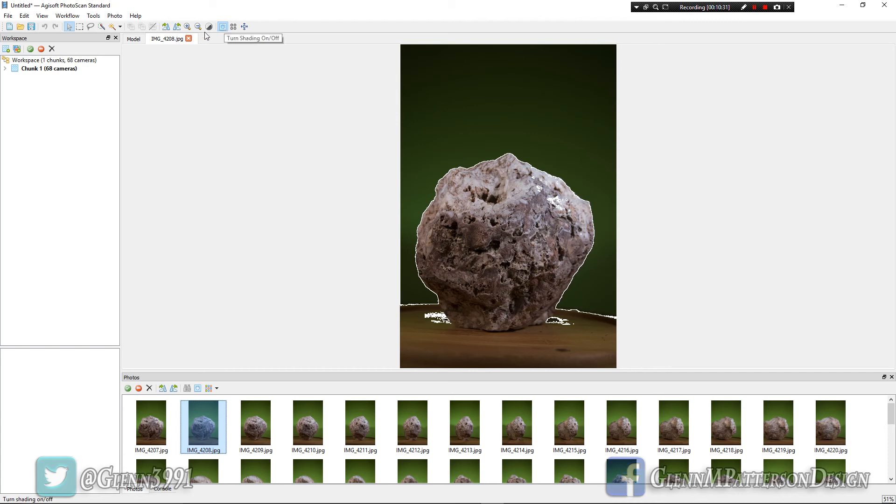
{"action": "left_click", "coordinate": [189, 39]}
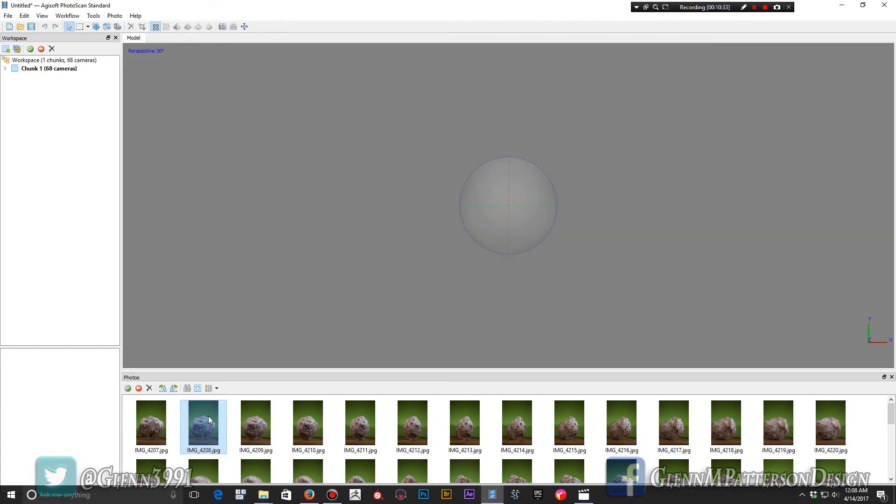
Align the photos at High accuracy with generic preselection, key point limit 40,000, tie point limit 4,000, features constrained by mask and adaptive camera model fitting
{"action": "left_click", "coordinate": [73, 14]}
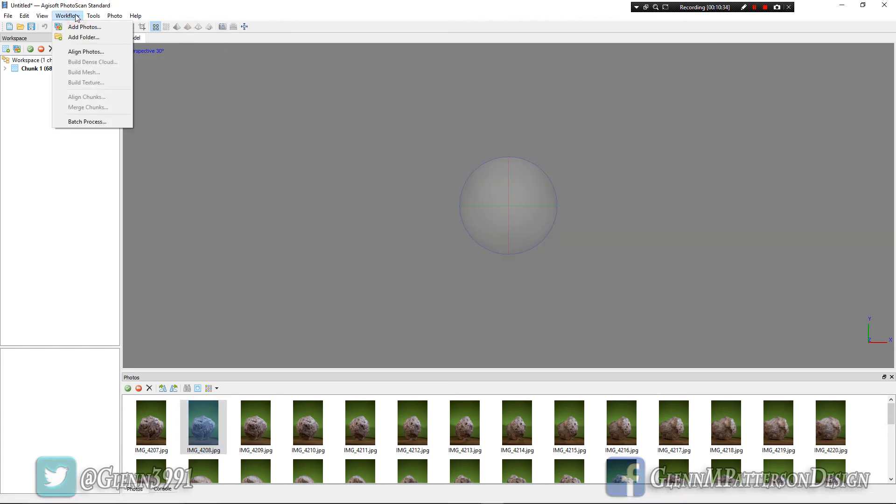
{"action": "left_click", "coordinate": [85, 54]}
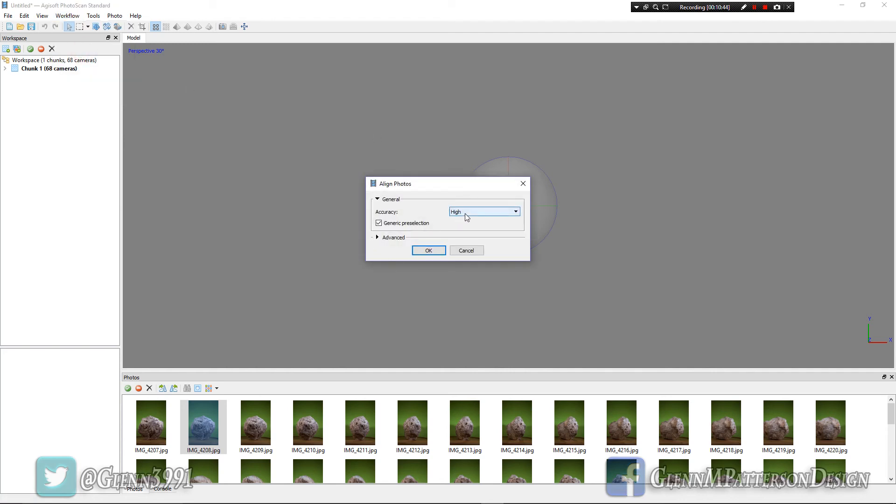
{"action": "left_click", "coordinate": [378, 238]}
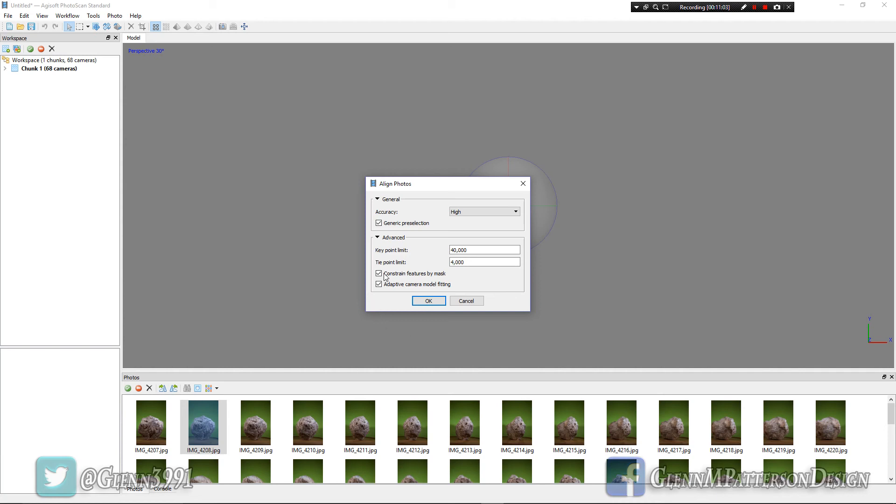
{"action": "left_click", "coordinate": [426, 301]}
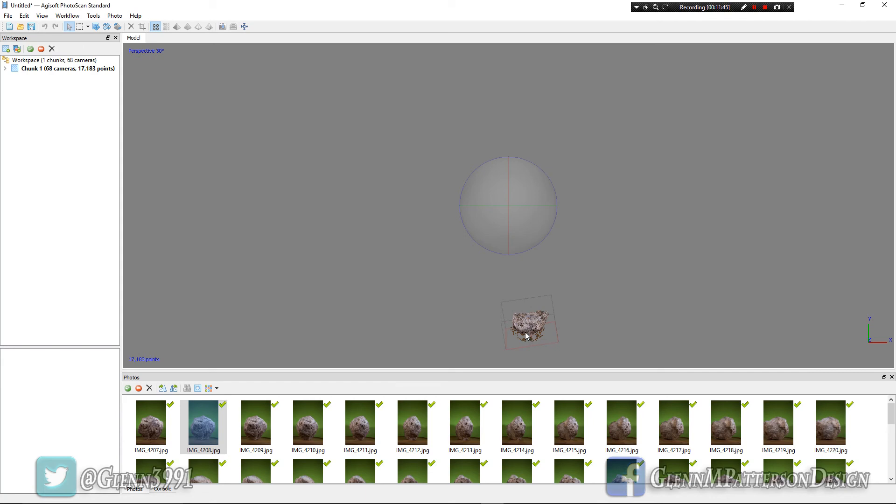
Examine the rock's sparse point cloud in the model view for its shape, stray points and fit inside the bounding region
{"action": "left_click_drag", "start_coordinate": [526, 336], "coordinate": [515, 241]}
{"action": "scroll", "coordinate": [516, 241], "scroll_direction": "up", "scroll_amount": 10}
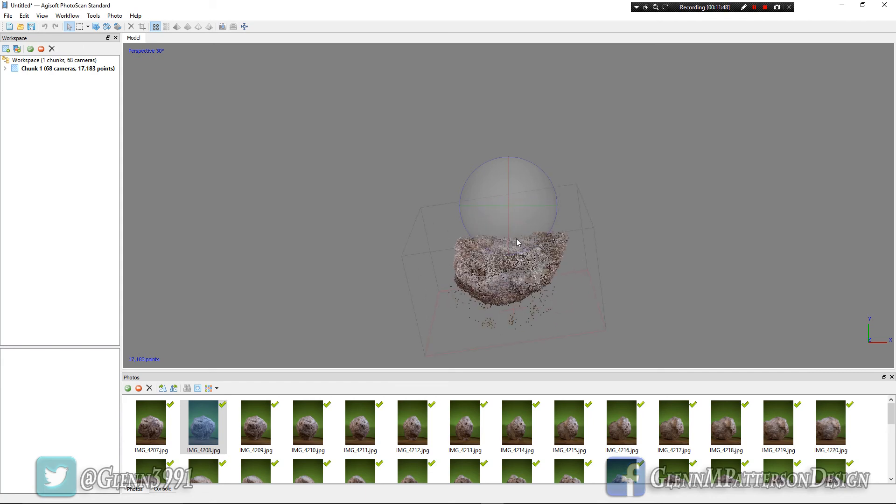
{"action": "left_click_drag", "start_coordinate": [519, 302], "coordinate": [516, 72]}
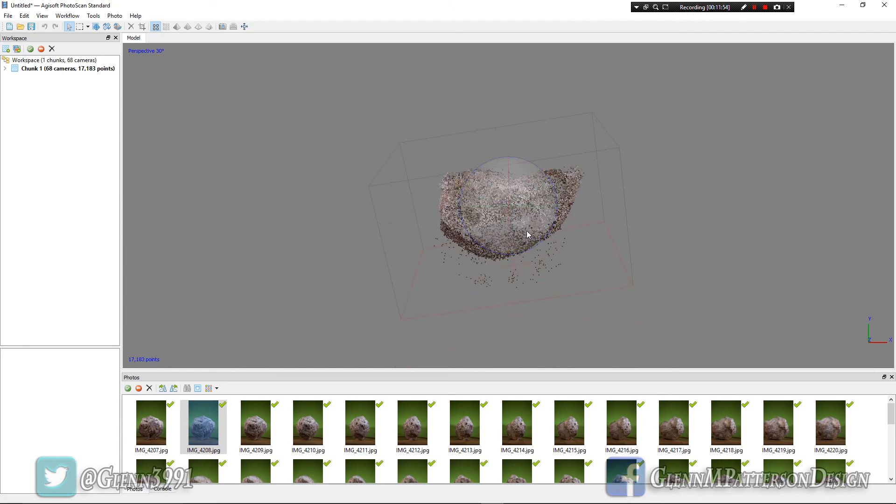
{"action": "mouse_move", "coordinate": [526, 233]}
{"action": "left_mouse_down"}
{"action": "mouse_move", "coordinate": [534, 242]}
{"action": "mouse_move", "coordinate": [528, 229]}
{"action": "mouse_move", "coordinate": [580, 220]}
{"action": "mouse_move", "coordinate": [520, 224]}
{"action": "mouse_move", "coordinate": [474, 214]}
{"action": "mouse_move", "coordinate": [510, 242]}
{"action": "mouse_move", "coordinate": [555, 244]}
{"action": "mouse_move", "coordinate": [550, 208]}
{"action": "mouse_move", "coordinate": [530, 230]}
{"action": "left_mouse_up"}
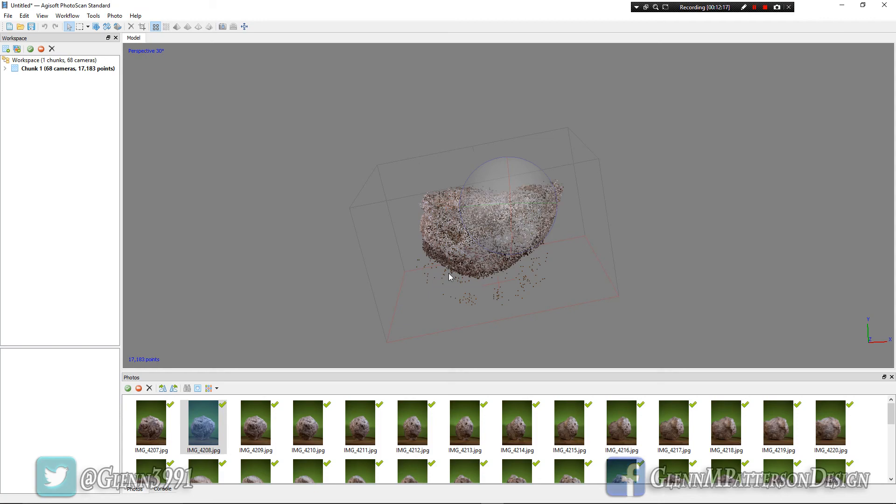
{"action": "mouse_move", "coordinate": [528, 224]}
{"action": "left_mouse_down"}
{"action": "mouse_move", "coordinate": [563, 223]}
{"action": "mouse_move", "coordinate": [516, 240]}
{"action": "mouse_move", "coordinate": [489, 228]}
{"action": "mouse_move", "coordinate": [535, 228]}
{"action": "mouse_move", "coordinate": [488, 226]}
{"action": "mouse_move", "coordinate": [534, 218]}
{"action": "mouse_move", "coordinate": [523, 223]}
{"action": "mouse_move", "coordinate": [553, 261]}
{"action": "mouse_move", "coordinate": [546, 266]}
{"action": "left_mouse_up"}
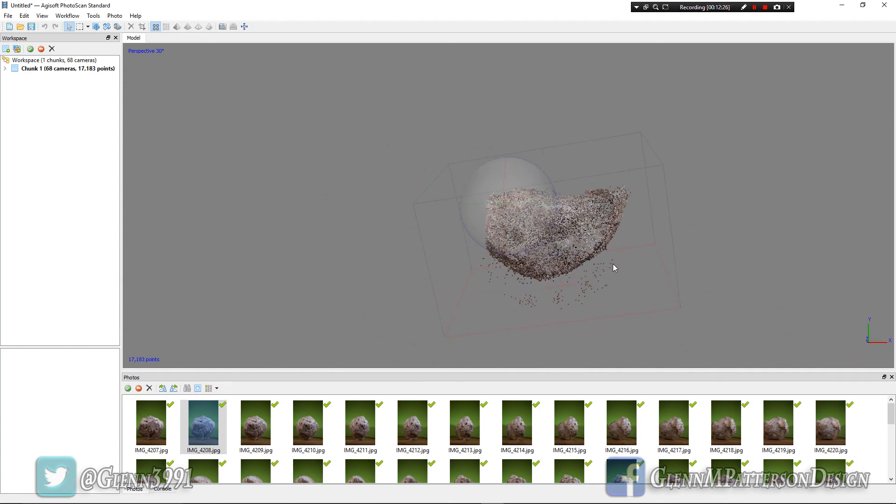
{"action": "mouse_move", "coordinate": [524, 235]}
{"action": "left_mouse_down"}
{"action": "mouse_move", "coordinate": [535, 228]}
{"action": "mouse_move", "coordinate": [529, 232]}
{"action": "left_mouse_up"}
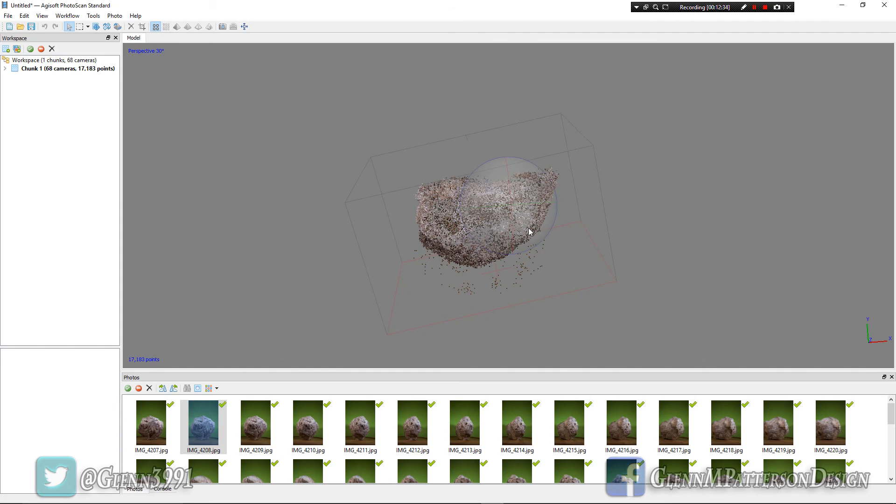
{"action": "left_click_drag", "start_coordinate": [529, 232], "coordinate": [530, 236]}
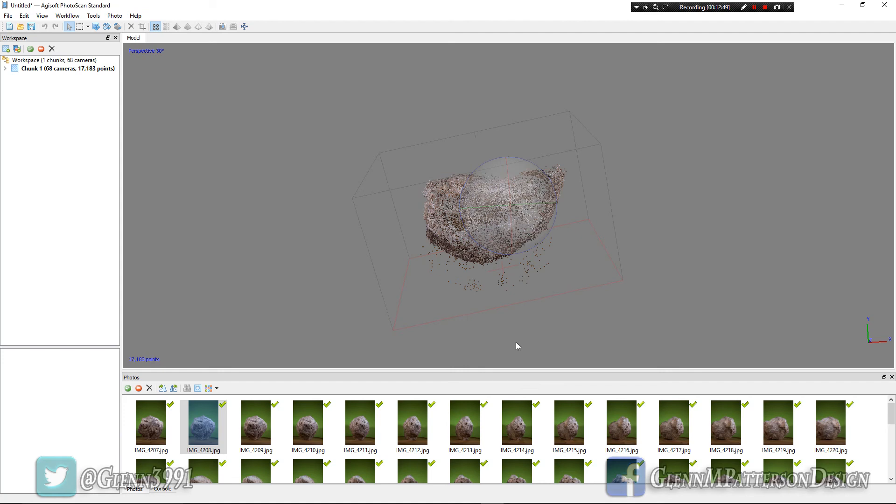
{"action": "scroll", "coordinate": [517, 305], "scroll_direction": "up", "scroll_amount": 5}
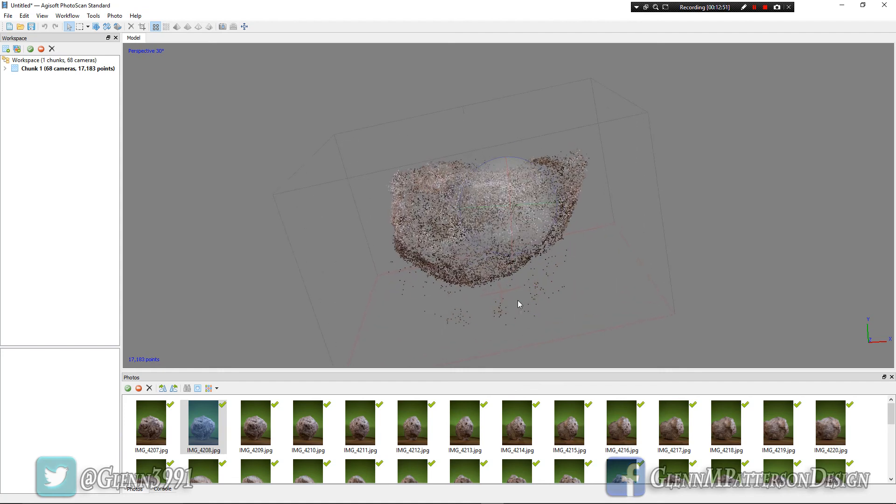
{"action": "scroll", "coordinate": [517, 296], "scroll_direction": "up", "scroll_amount": 2}
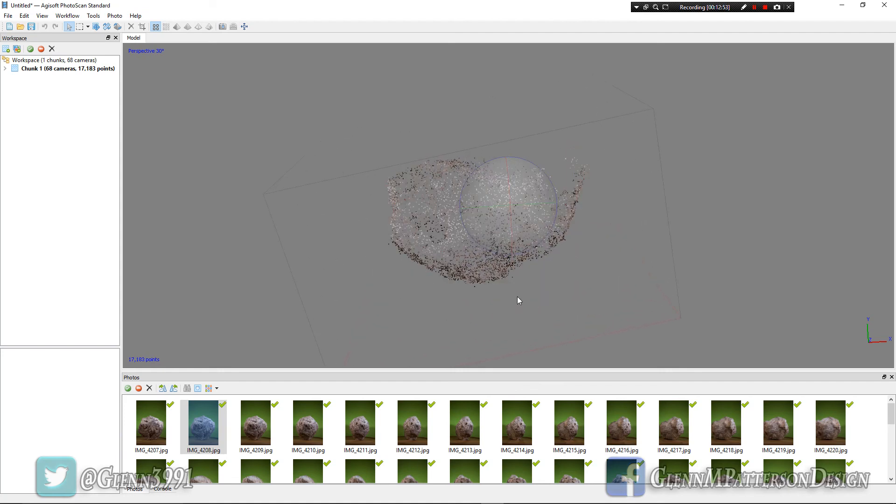
{"action": "scroll", "coordinate": [517, 299], "scroll_direction": "up", "scroll_amount": 3}
{"action": "scroll", "coordinate": [517, 299], "scroll_direction": "down", "scroll_amount": 4}
{"action": "scroll", "coordinate": [518, 299], "scroll_direction": "down", "scroll_amount": 2}
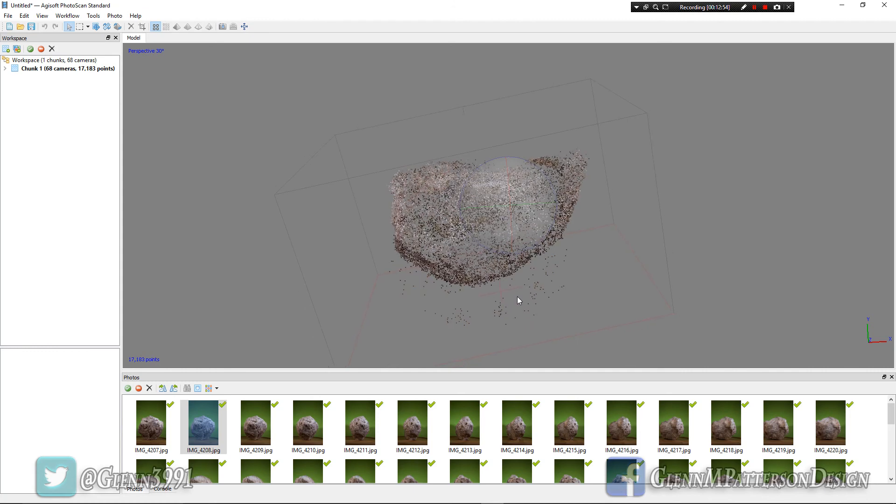
{"action": "scroll", "coordinate": [517, 300], "scroll_direction": "up", "scroll_amount": 2}
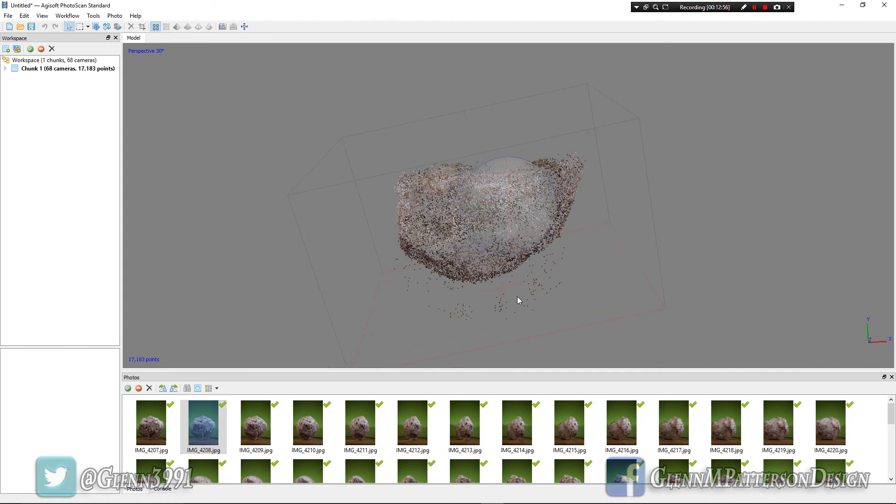
{"action": "scroll", "coordinate": [511, 286], "scroll_direction": "down", "scroll_amount": 3}
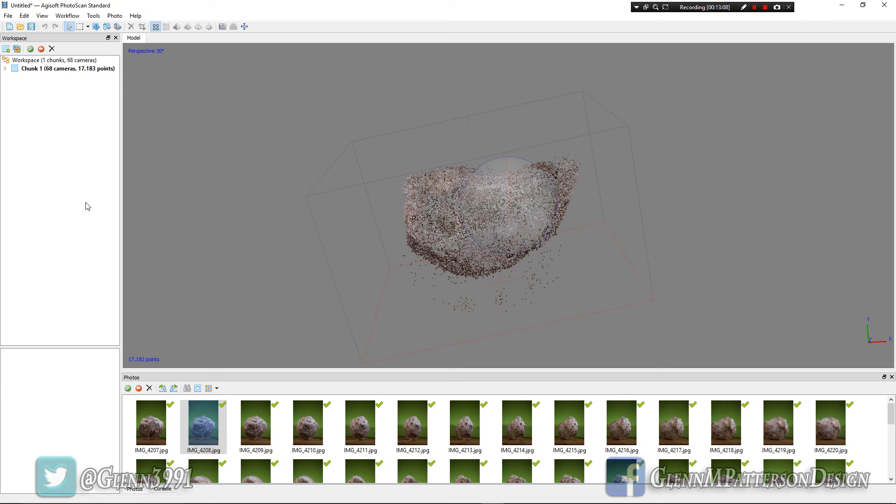
{"action": "left_click", "coordinate": [60, 17]}
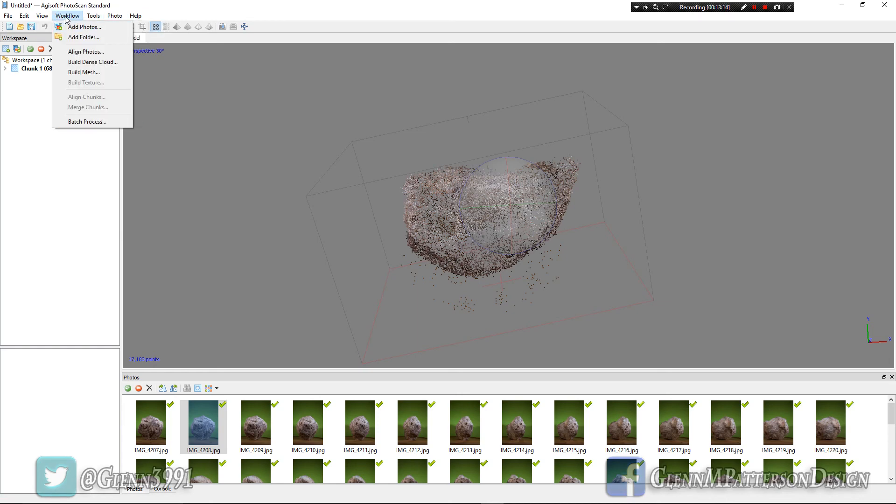
{"action": "left_click", "coordinate": [66, 16]}
Expand Chunk 1 and review the quality and depth filtering options for building a dense cloud without running it
{"action": "left_click", "coordinate": [5, 69]}
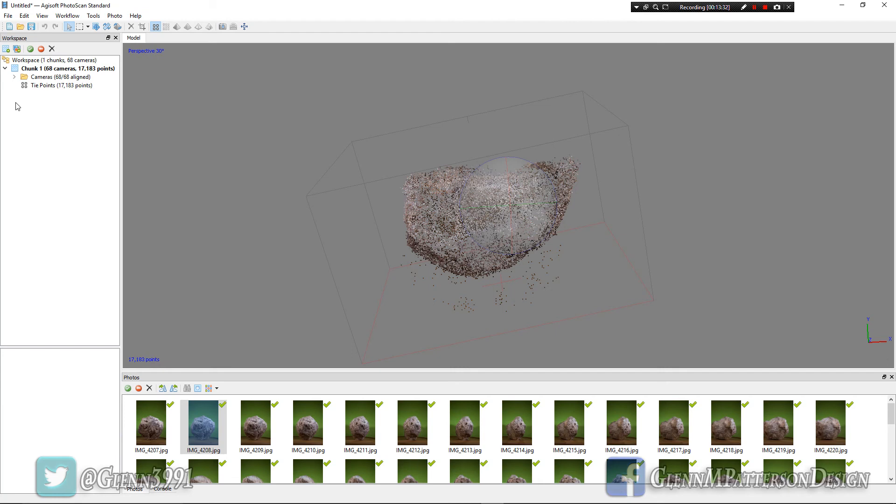
{"action": "left_click", "coordinate": [71, 16]}
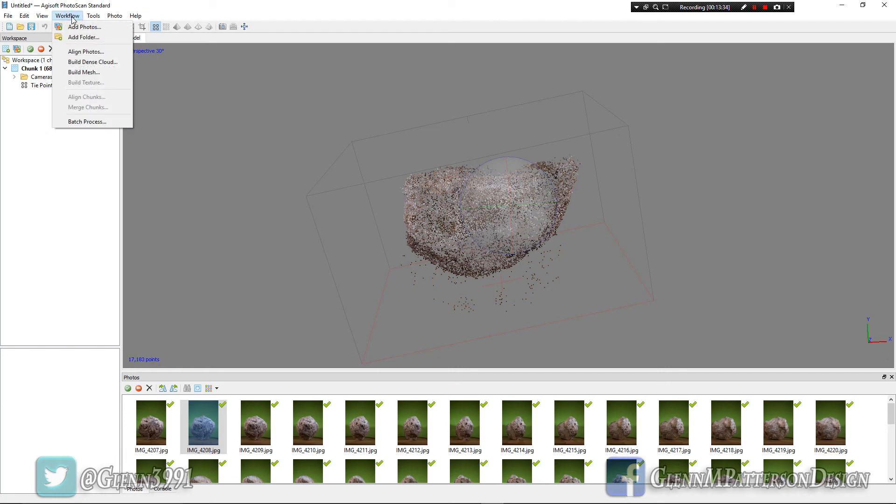
{"action": "left_click", "coordinate": [77, 62]}
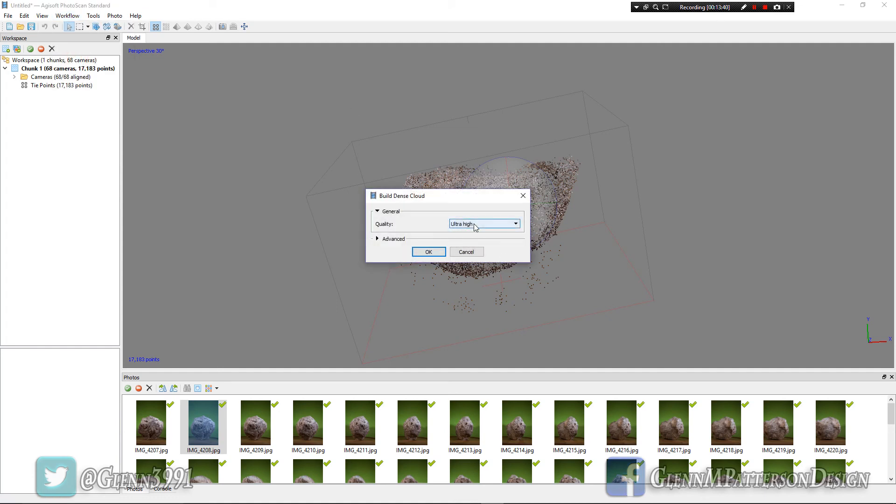
{"action": "left_click", "coordinate": [377, 239]}
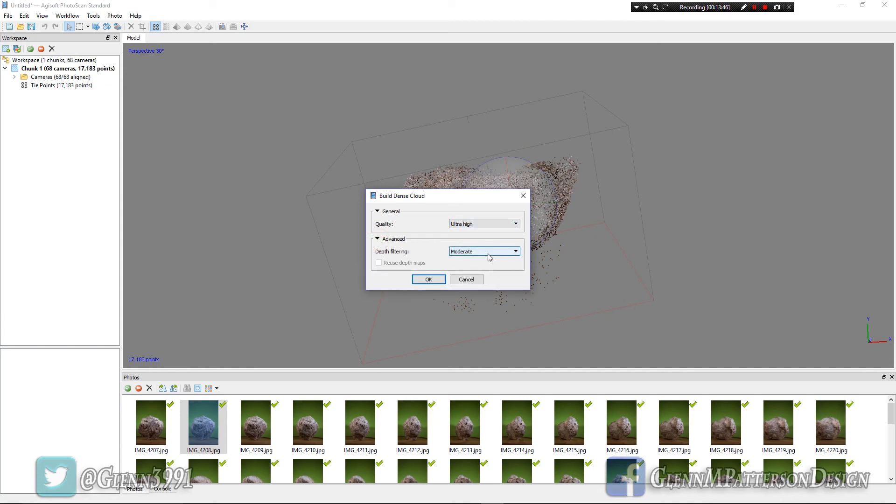
{"action": "left_click", "coordinate": [469, 279]}
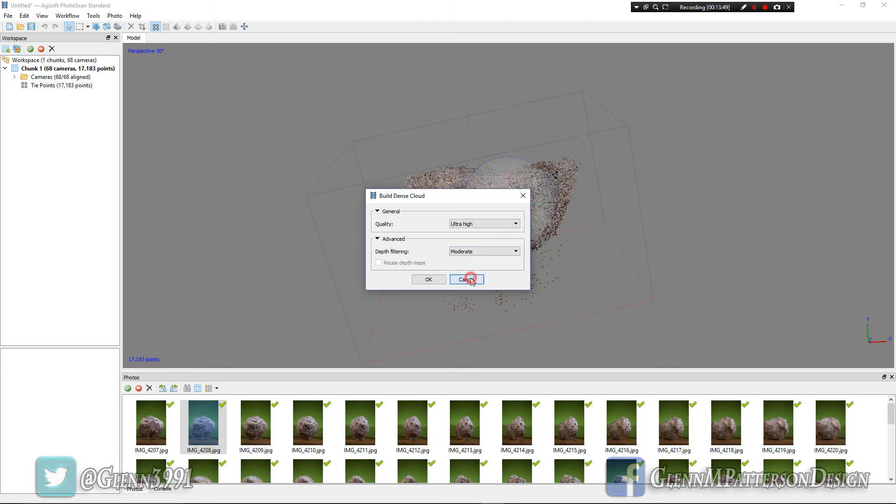
Check in the program preferences which GPU devices are enabled and whether the CPU is used during GPU accelerated processing
{"action": "left_click", "coordinate": [30, 18]}
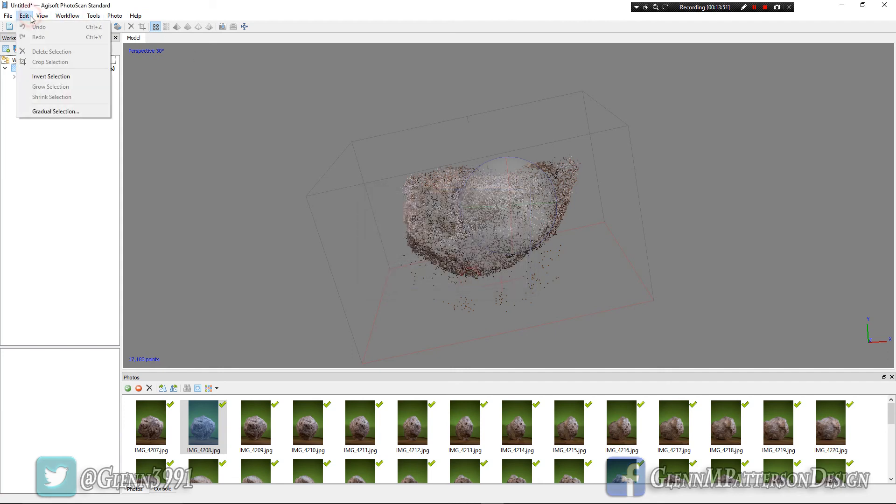
{"action": "mouse_move", "coordinate": [71, 17]}
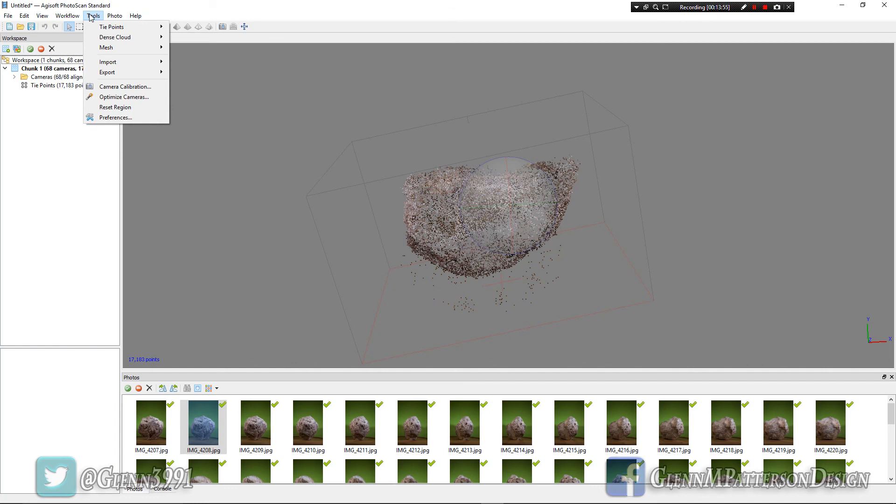
{"action": "left_click", "coordinate": [104, 119]}
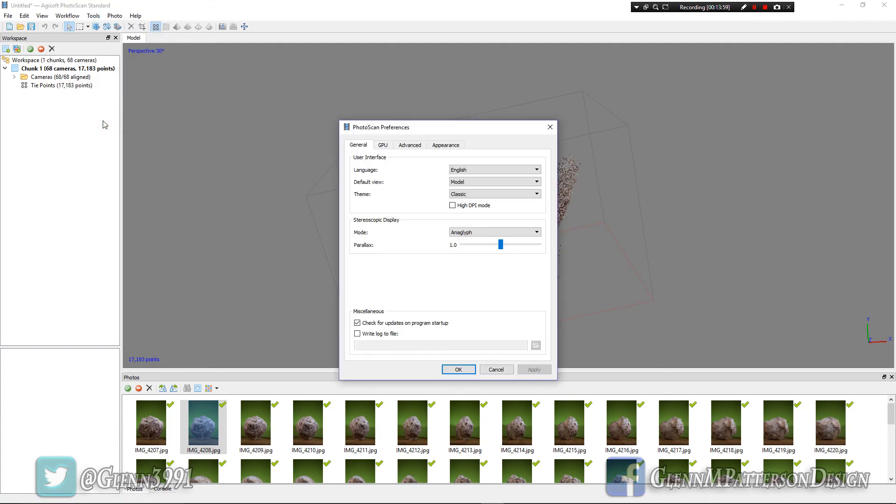
{"action": "left_click", "coordinate": [383, 145]}
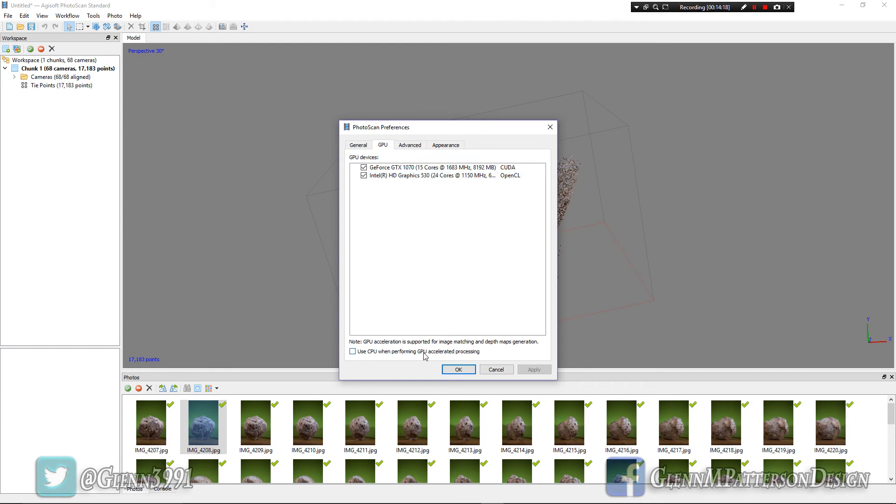
{"action": "left_click", "coordinate": [458, 370]}
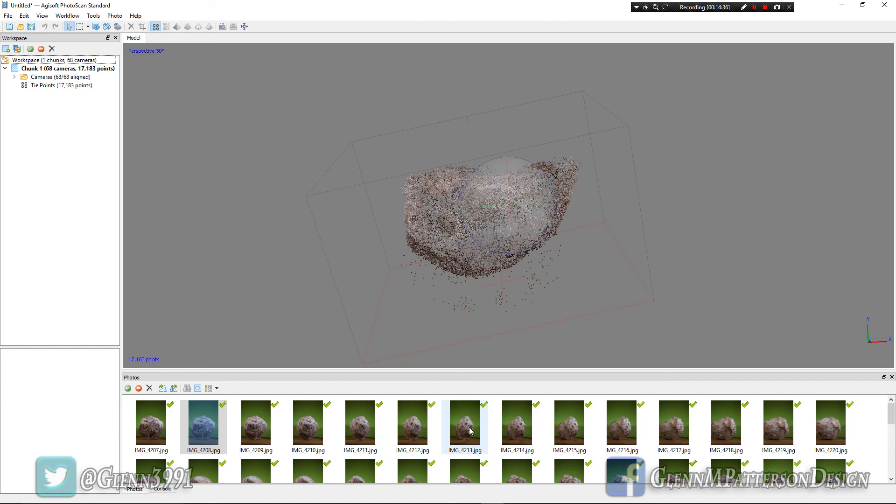
Build the dense cloud of Chunk 1 at Ultra high quality
{"action": "left_click", "coordinate": [66, 14]}
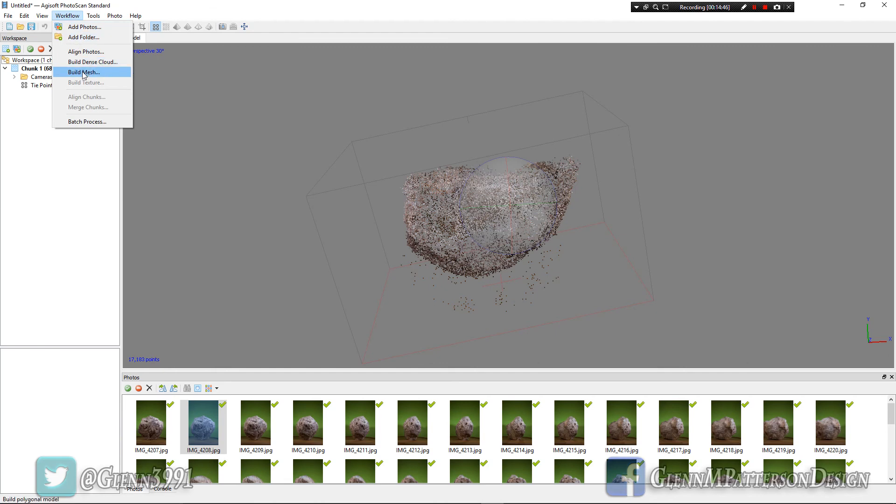
{"action": "left_click", "coordinate": [81, 62]}
{"action": "scroll", "coordinate": [470, 225], "scroll_direction": "up", "scroll_amount": 2}
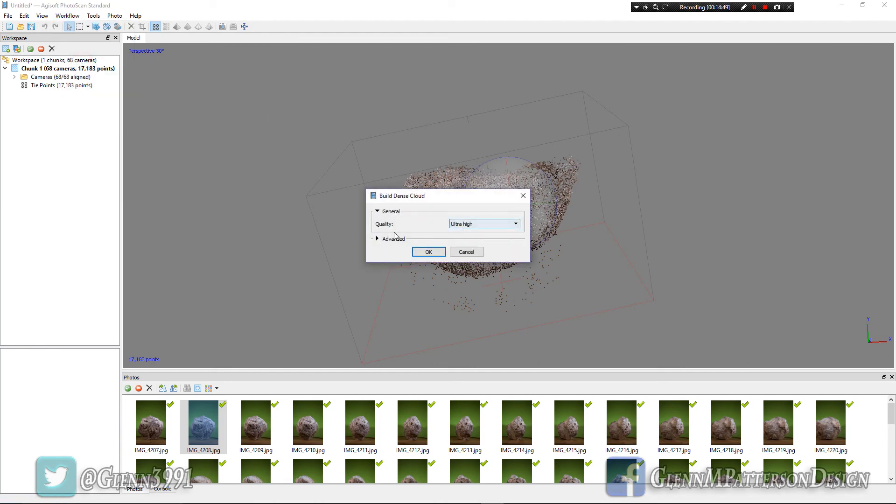
{"action": "left_click", "coordinate": [421, 252]}
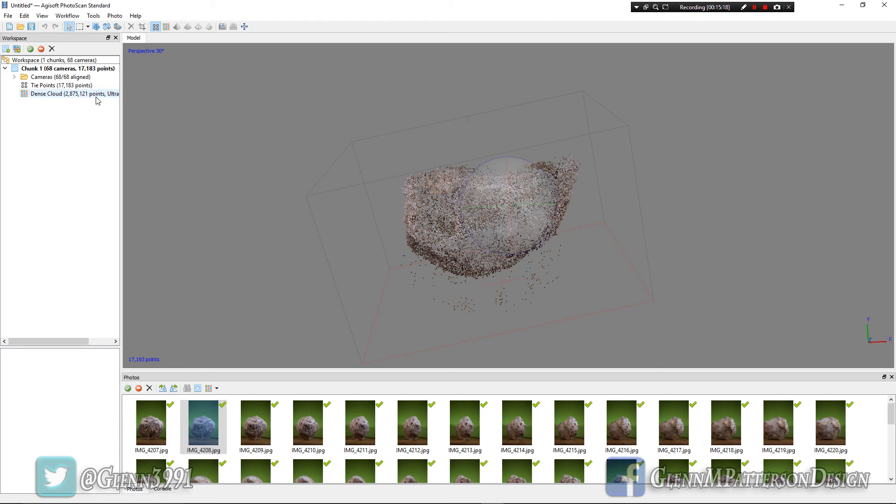
Display the dense cloud in the model view and examine the rock's surface and the stray points beneath it
{"action": "double_click", "coordinate": [26, 94]}
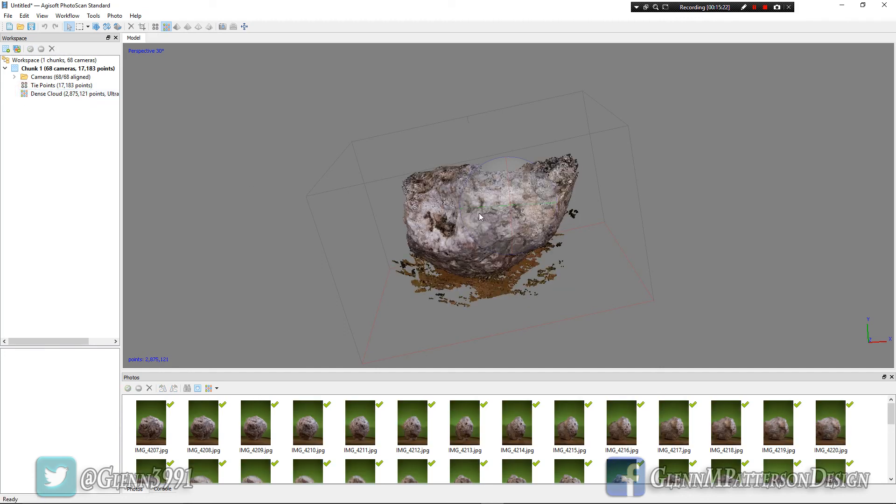
{"action": "scroll", "coordinate": [515, 223], "scroll_direction": "up", "scroll_amount": 3}
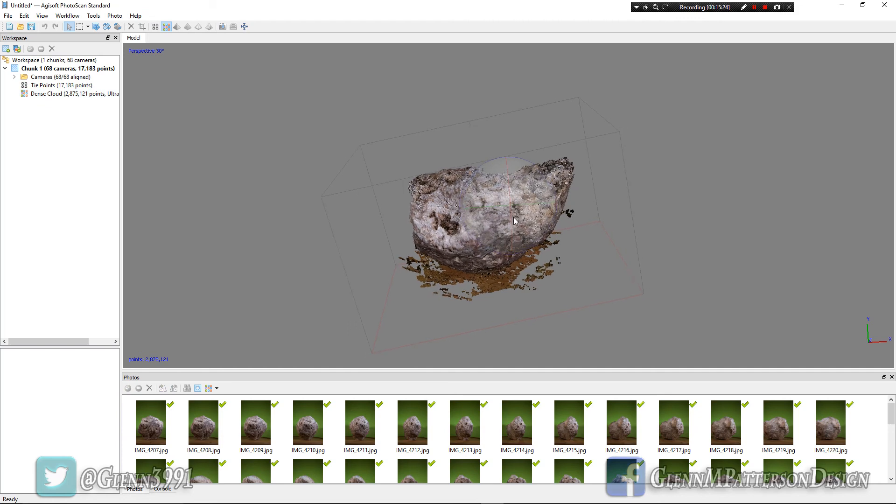
{"action": "scroll", "coordinate": [516, 221], "scroll_direction": "up", "scroll_amount": 2}
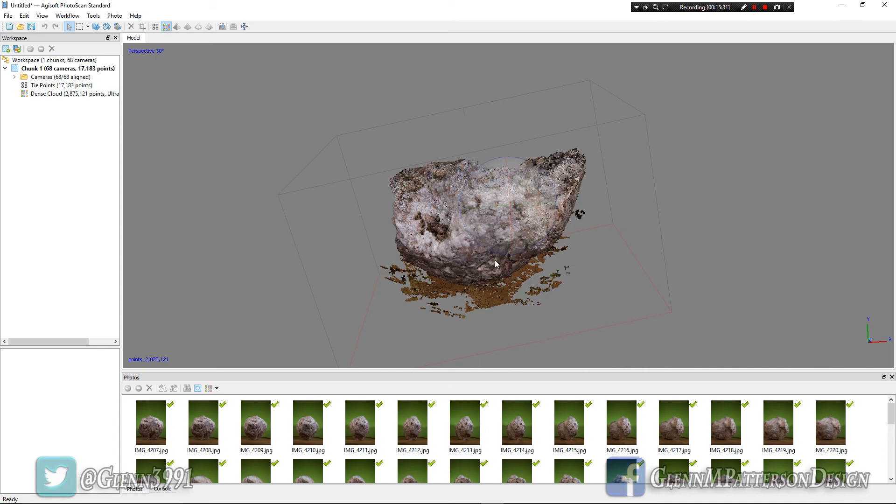
{"action": "left_click_drag", "start_coordinate": [511, 238], "coordinate": [516, 222]}
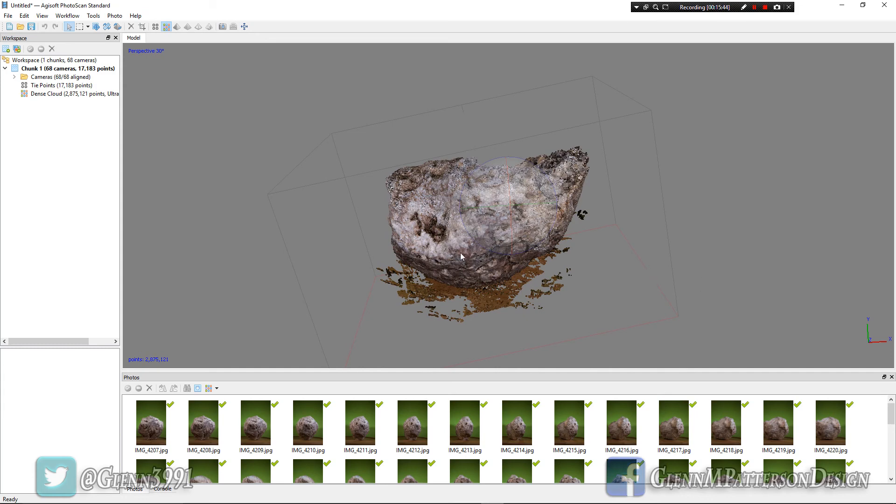
{"action": "scroll", "coordinate": [564, 260], "scroll_direction": "down", "scroll_amount": 3}
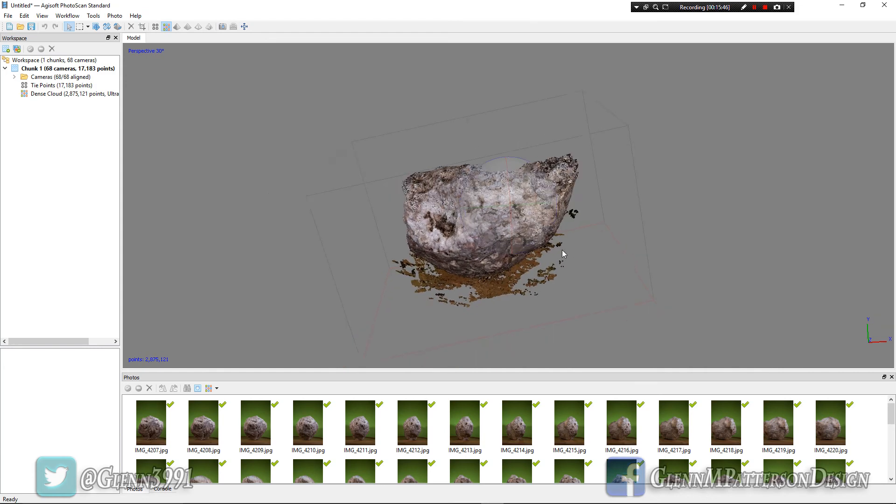
Show the camera positions, examine how the photos are arranged around the rock, and hide the cameras again
{"action": "scroll", "coordinate": [563, 244], "scroll_direction": "down", "scroll_amount": 5}
{"action": "scroll", "coordinate": [564, 242], "scroll_direction": "down", "scroll_amount": 2}
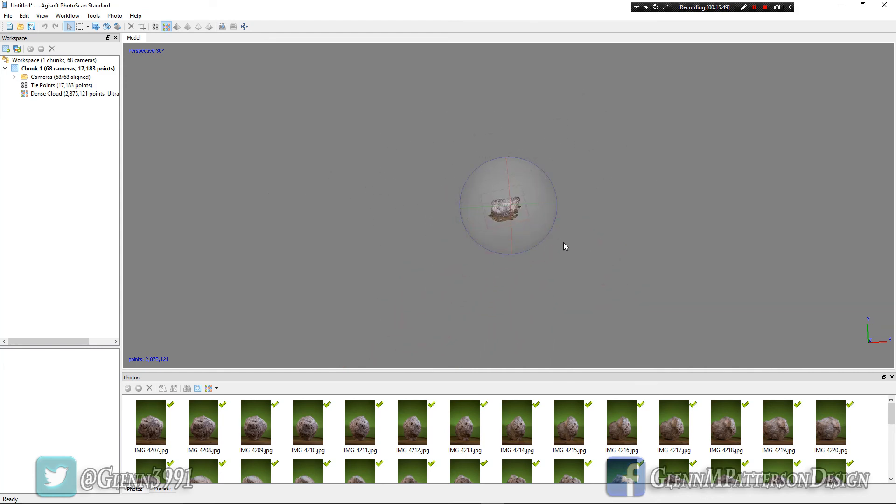
{"action": "left_click", "coordinate": [222, 28]}
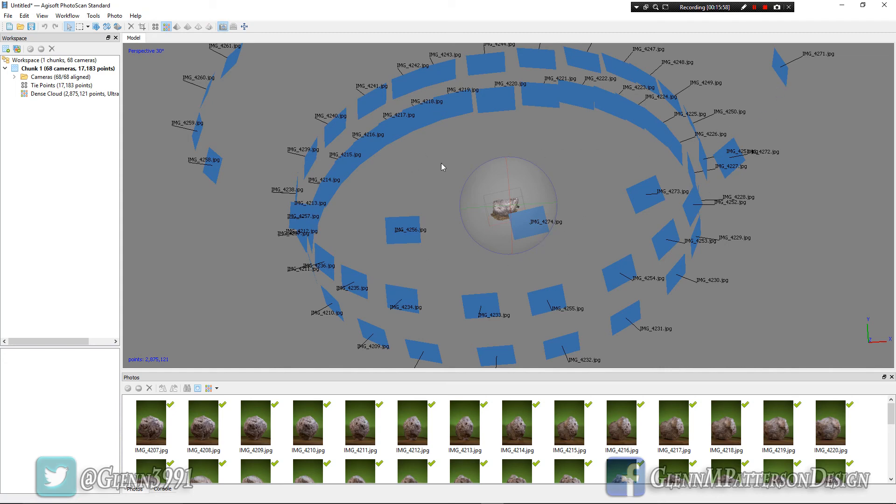
{"action": "left_click_drag", "start_coordinate": [484, 246], "coordinate": [469, 195]}
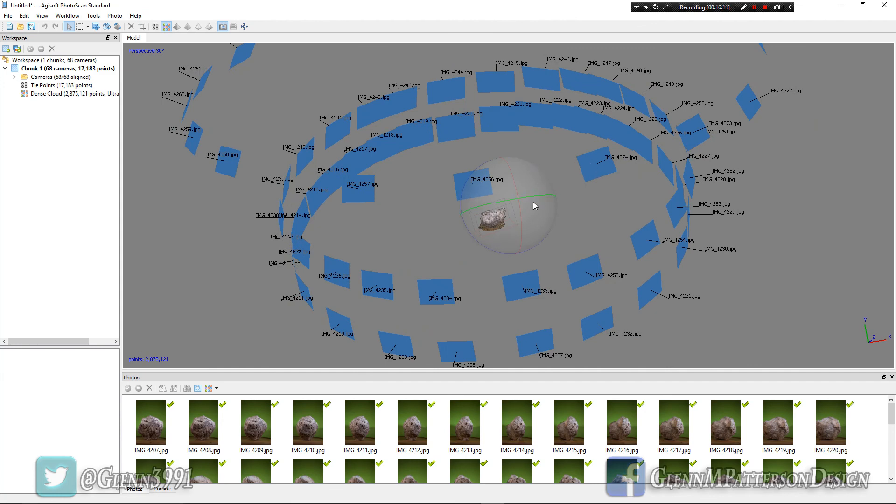
{"action": "left_click_drag", "start_coordinate": [537, 215], "coordinate": [534, 223]}
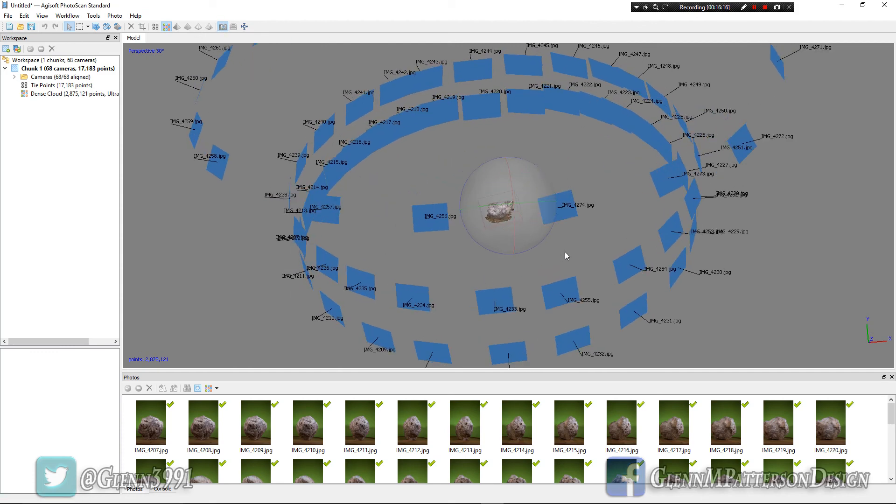
{"action": "mouse_move", "coordinate": [527, 230]}
{"action": "left_mouse_down"}
{"action": "mouse_move", "coordinate": [531, 211]}
{"action": "mouse_move", "coordinate": [546, 211]}
{"action": "mouse_move", "coordinate": [535, 225]}
{"action": "mouse_move", "coordinate": [516, 227]}
{"action": "mouse_move", "coordinate": [546, 230]}
{"action": "mouse_move", "coordinate": [535, 229]}
{"action": "left_mouse_up"}
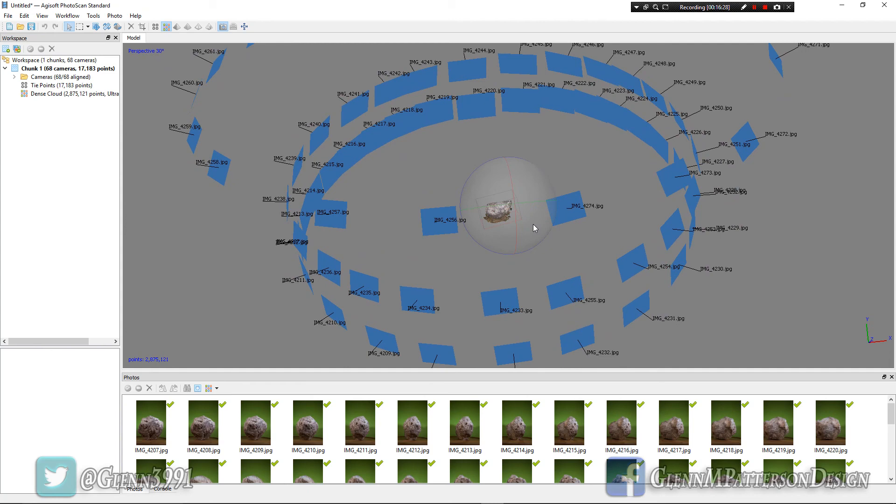
{"action": "mouse_move", "coordinate": [535, 227]}
{"action": "left_mouse_down"}
{"action": "mouse_move", "coordinate": [545, 235]}
{"action": "mouse_move", "coordinate": [536, 227]}
{"action": "left_mouse_up"}
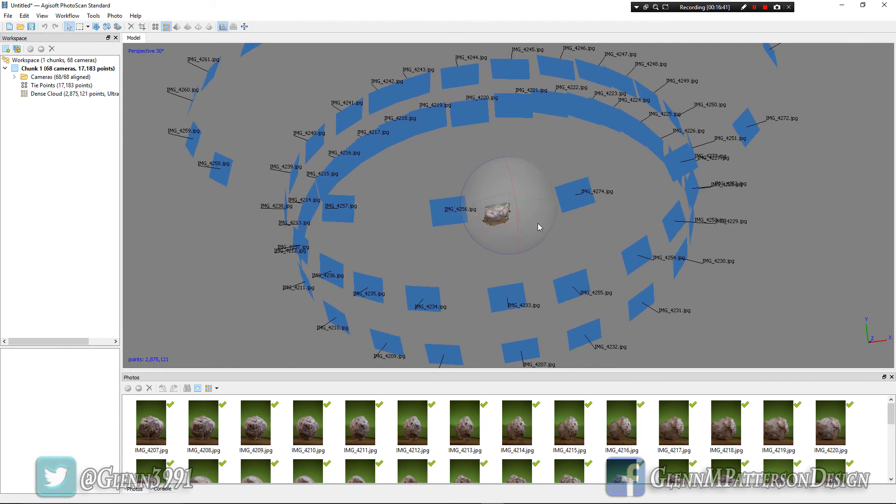
{"action": "scroll", "coordinate": [534, 221], "scroll_direction": "down", "scroll_amount": 5}
{"action": "scroll", "coordinate": [532, 219], "scroll_direction": "up", "scroll_amount": 5}
{"action": "scroll", "coordinate": [532, 219], "scroll_direction": "up", "scroll_amount": 10}
{"action": "mouse_move", "coordinate": [522, 215]}
{"action": "left_mouse_down"}
{"action": "mouse_move", "coordinate": [752, 92]}
{"action": "mouse_move", "coordinate": [801, 61]}
{"action": "mouse_move", "coordinate": [812, 42]}
{"action": "left_mouse_up"}
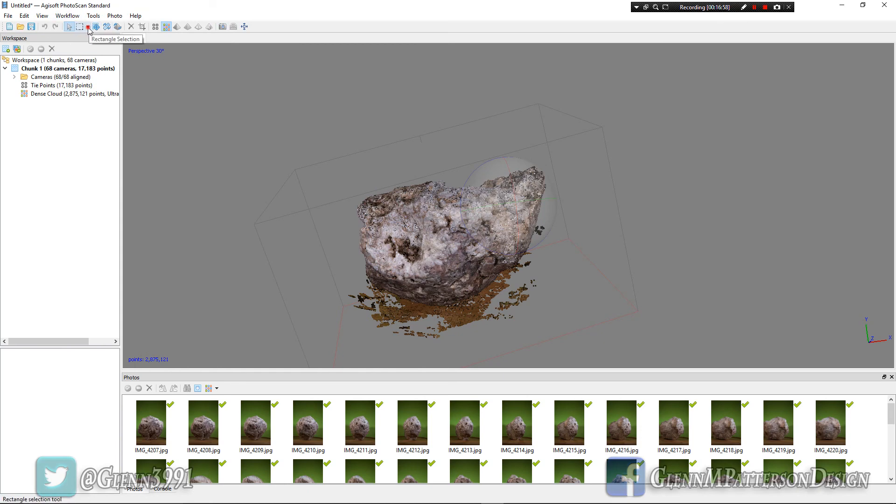
Outline the stray brown ground points beneath the rock with Free-Form Selection and delete them from the dense cloud
{"action": "left_click", "coordinate": [88, 27]}
{"action": "left_click", "coordinate": [94, 59]}
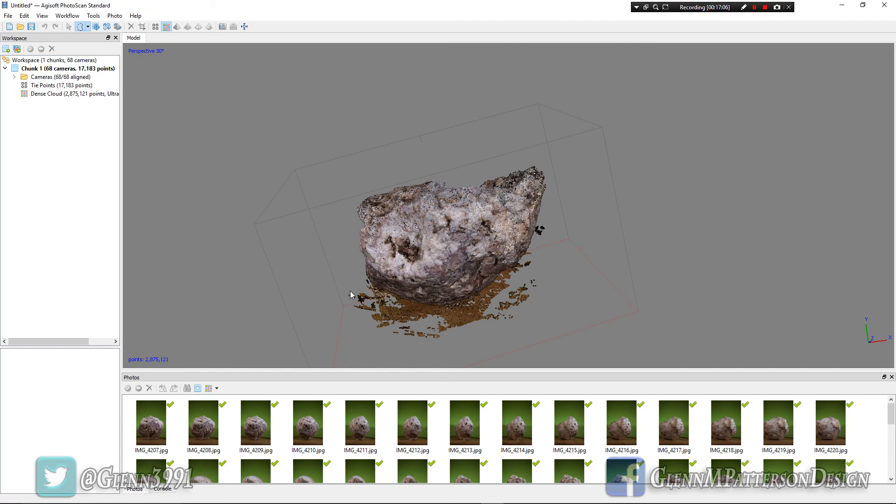
{"action": "mouse_move", "coordinate": [357, 285]}
{"action": "left_mouse_down"}
{"action": "mouse_move", "coordinate": [329, 300]}
{"action": "mouse_move", "coordinate": [362, 344]}
{"action": "mouse_move", "coordinate": [470, 356]}
{"action": "mouse_move", "coordinate": [557, 291]}
{"action": "mouse_move", "coordinate": [551, 276]}
{"action": "mouse_move", "coordinate": [517, 273]}
{"action": "mouse_move", "coordinate": [463, 310]}
{"action": "mouse_move", "coordinate": [426, 317]}
{"action": "mouse_move", "coordinate": [371, 296]}
{"action": "left_mouse_up"}
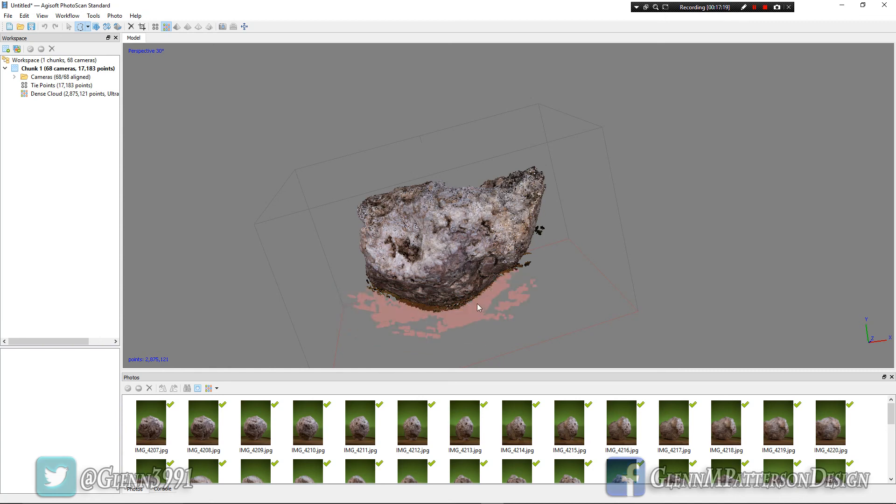
{"action": "key", "text": "Delete"}
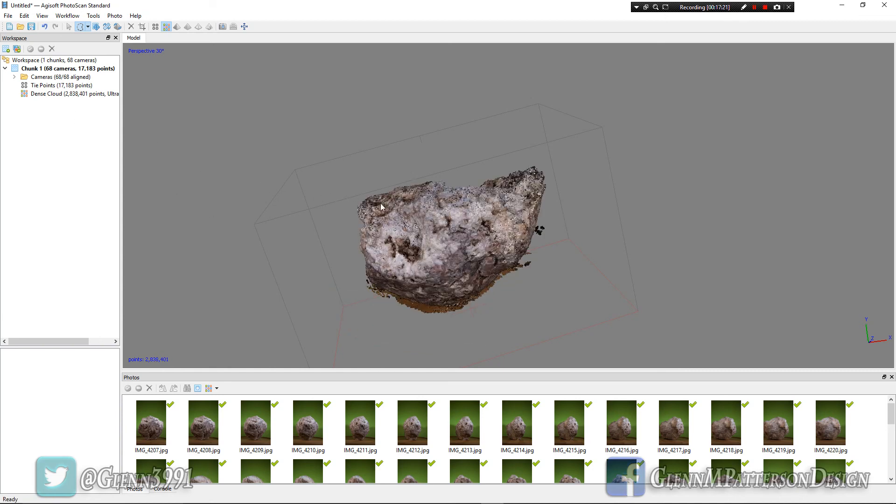
Outline the brown ground patches and detached dark clump beneath the rock's narrower end with Free-Form Selection and delete them
{"action": "key", "text": "v"}
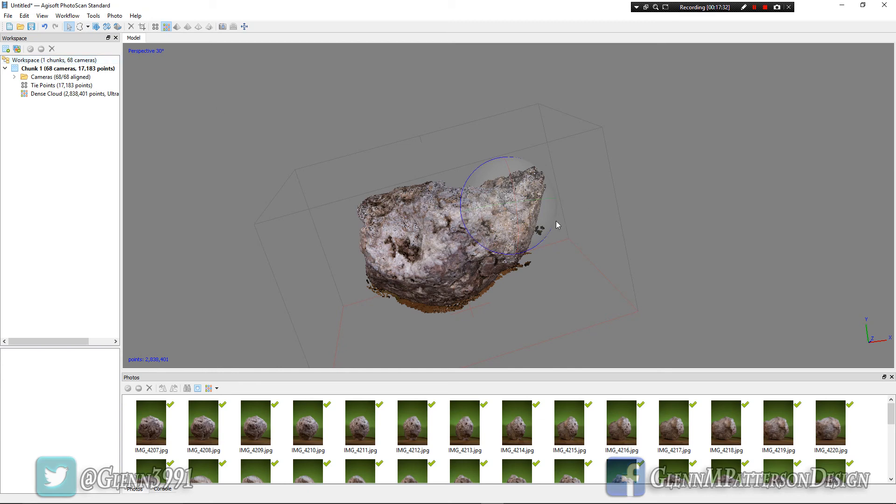
{"action": "left_click_drag", "start_coordinate": [540, 229], "coordinate": [504, 234]}
{"action": "left_click_drag", "start_coordinate": [793, 271], "coordinate": [186, 187]}
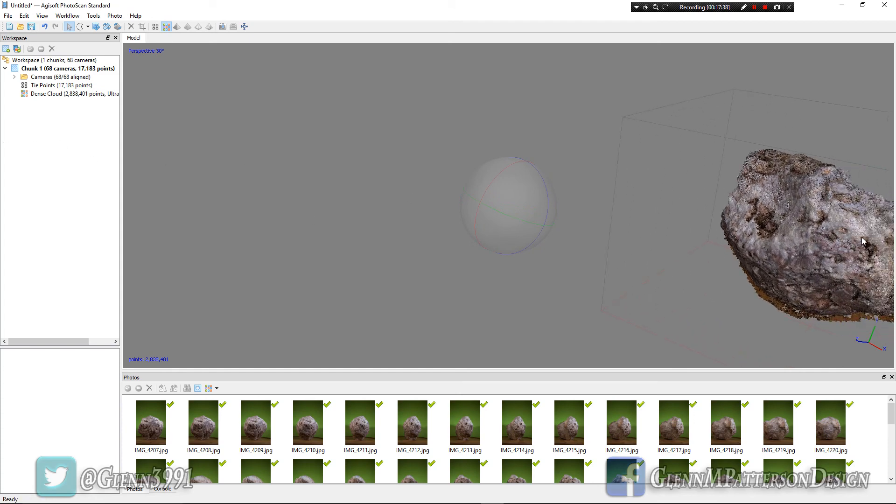
{"action": "left_click_drag", "start_coordinate": [850, 260], "coordinate": [704, 272]}
{"action": "left_click_drag", "start_coordinate": [602, 224], "coordinate": [536, 222]}
{"action": "left_click_drag", "start_coordinate": [733, 253], "coordinate": [77, 124]}
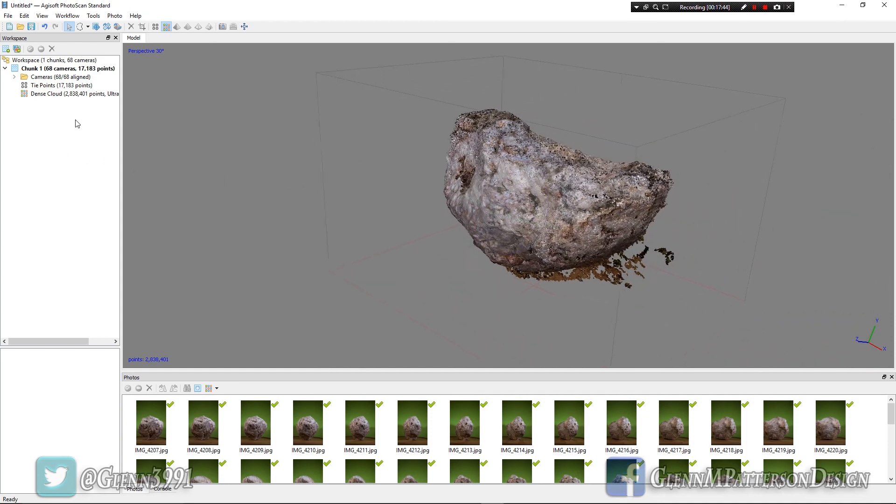
{"action": "left_click_drag", "start_coordinate": [537, 215], "coordinate": [209, 160]}
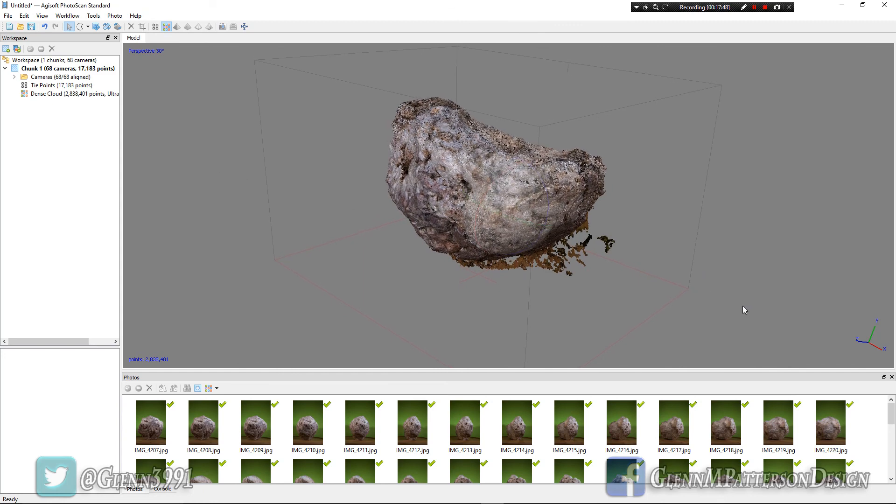
{"action": "key", "text": "v"}
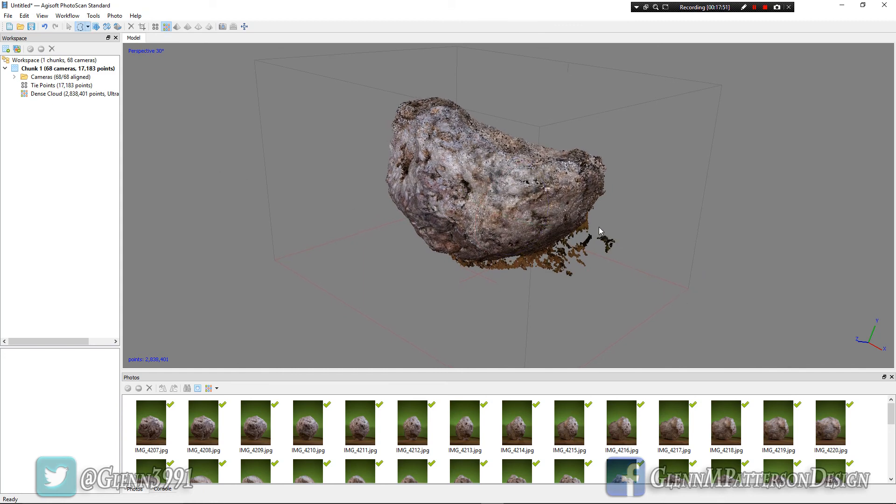
{"action": "left_click_drag", "start_coordinate": [599, 230], "coordinate": [502, 269]}
{"action": "left_click_drag", "start_coordinate": [503, 306], "coordinate": [701, 275]}
{"action": "key", "text": "v"}
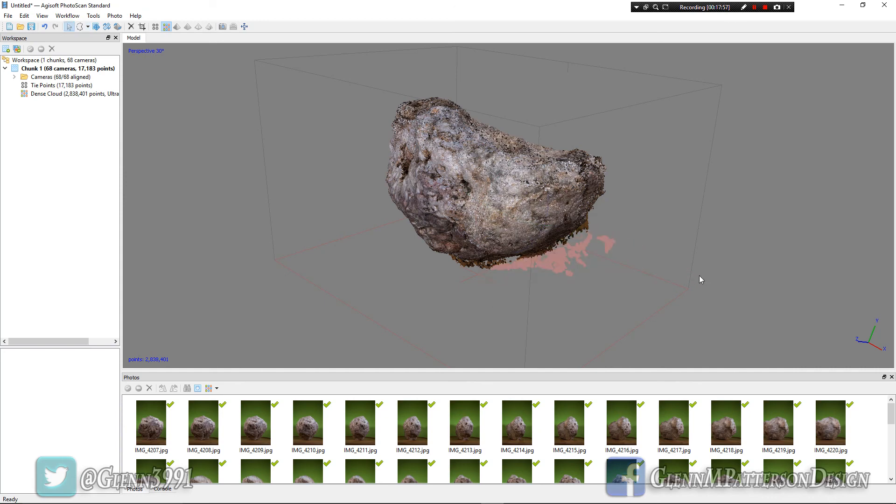
{"action": "key", "text": "Delete"}
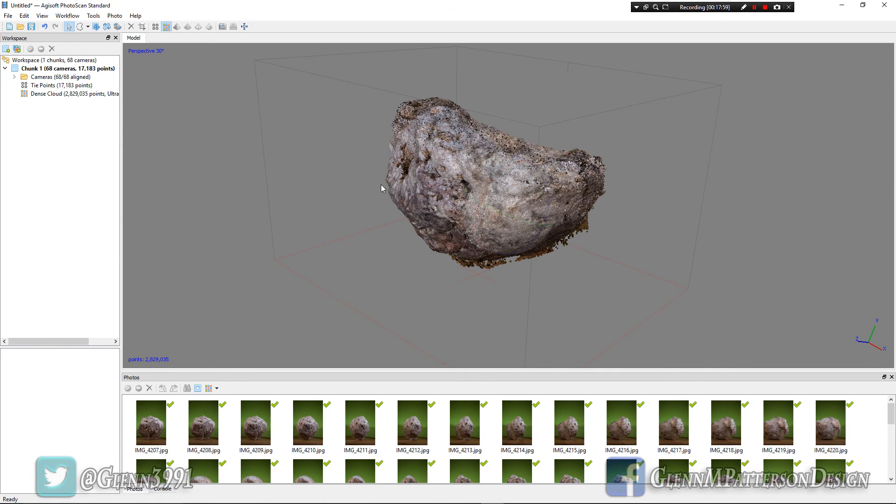
From a closer end view, select the wide brown patch of ground points spreading out from the rock's base and delete it
{"action": "left_click_drag", "start_coordinate": [512, 233], "coordinate": [456, 223]}
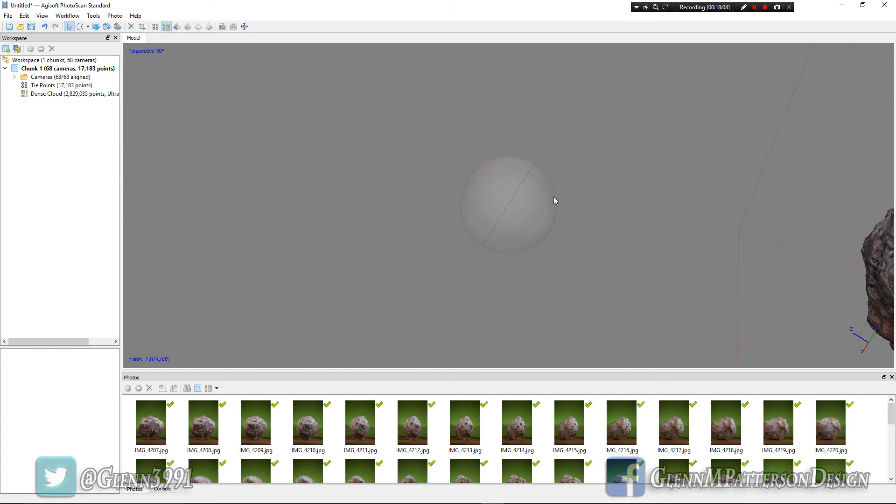
{"action": "middle_click_drag", "start_coordinate": [544, 227], "coordinate": [495, 212]}
{"action": "left_click_drag", "start_coordinate": [790, 257], "coordinate": [558, 239]}
{"action": "middle_click_drag", "start_coordinate": [607, 231], "coordinate": [131, 120]}
{"action": "middle_click_drag", "start_coordinate": [593, 256], "coordinate": [138, 138]}
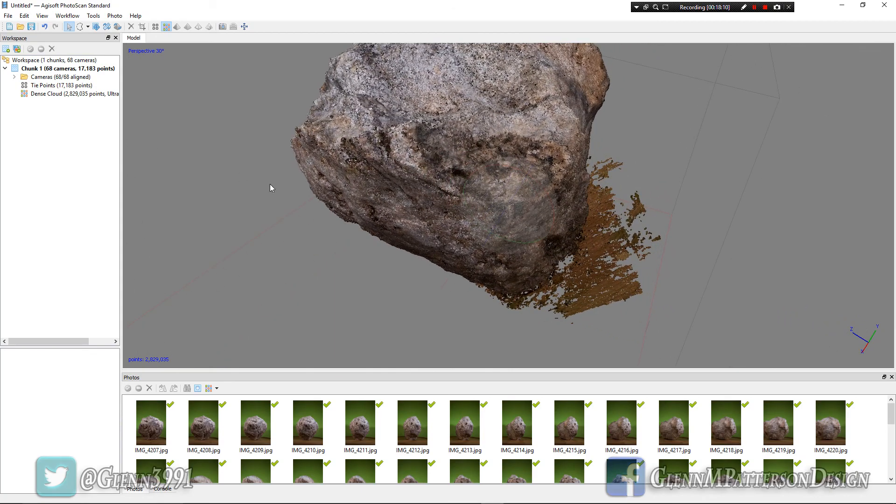
{"action": "right_click_drag", "start_coordinate": [535, 224], "coordinate": [157, 155]}
{"action": "middle_click_drag", "start_coordinate": [157, 152], "coordinate": [100, 141]}
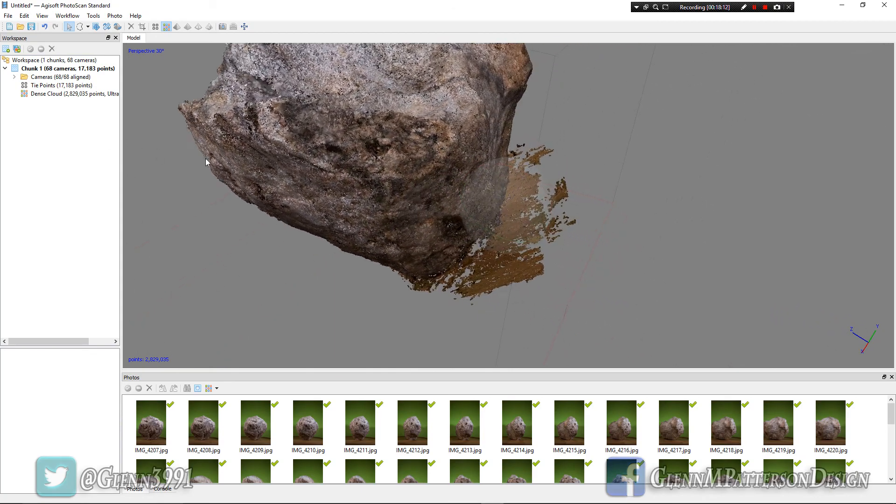
{"action": "middle_click_drag", "start_coordinate": [534, 211], "coordinate": [193, 153]}
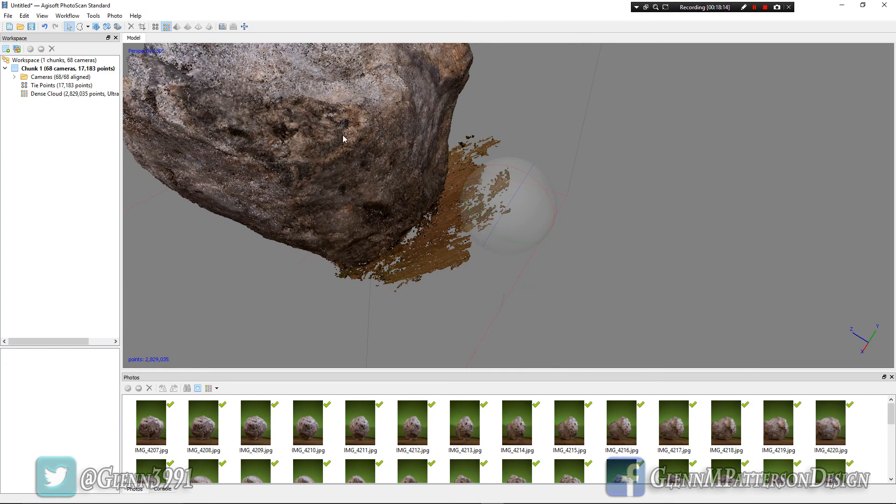
{"action": "key", "text": "space"}
{"action": "mouse_move", "coordinate": [459, 132]}
{"action": "left_mouse_down"}
{"action": "mouse_move", "coordinate": [438, 223]}
{"action": "mouse_move", "coordinate": [360, 274]}
{"action": "mouse_move", "coordinate": [448, 344]}
{"action": "mouse_move", "coordinate": [749, 220]}
{"action": "left_mouse_up"}
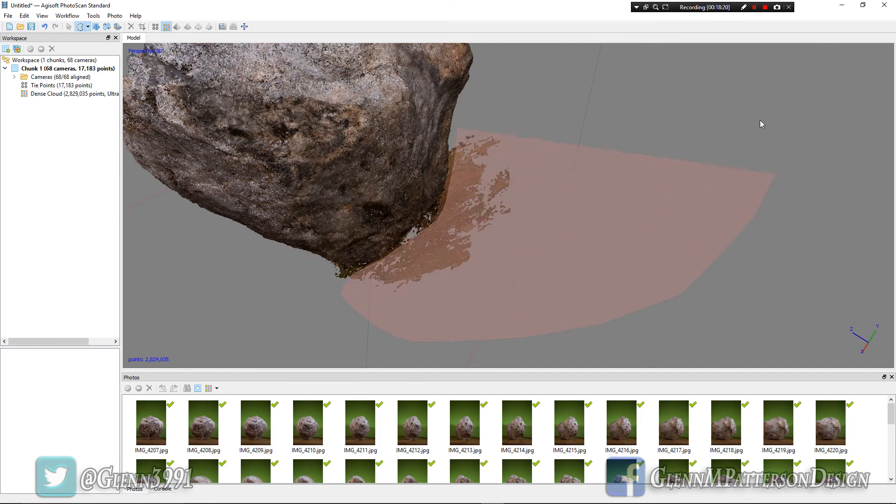
{"action": "left_click_drag", "start_coordinate": [745, 91], "coordinate": [718, 132]}
{"action": "key", "text": "Delete"}
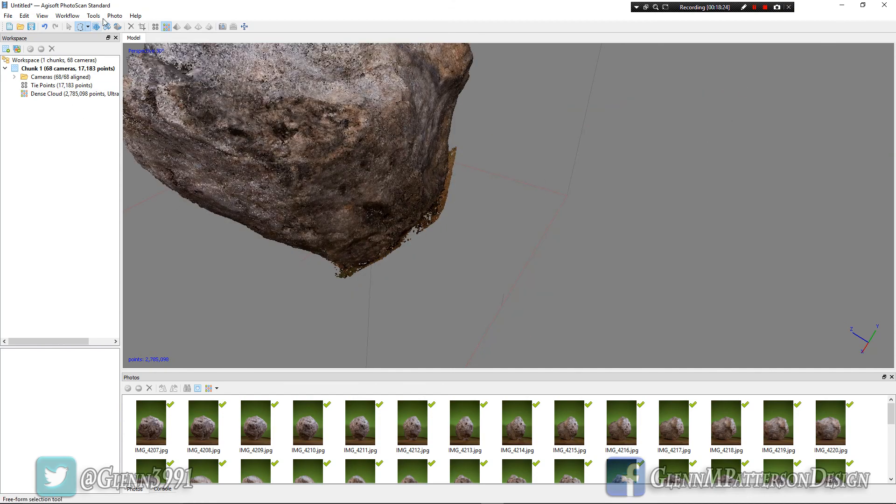
Find the leftover brown ground points along the rock's base on another side, outline them with Free-Form Selection and delete them
{"action": "key", "text": "v"}
{"action": "left_click_drag", "start_coordinate": [527, 228], "coordinate": [483, 222]}
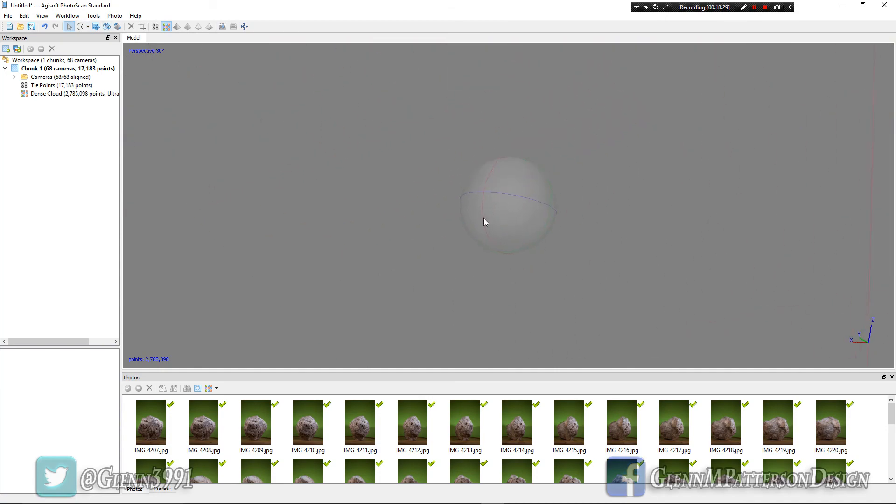
{"action": "left_click_drag", "start_coordinate": [461, 134], "coordinate": [522, 189]}
{"action": "left_click_drag", "start_coordinate": [842, 153], "coordinate": [144, 170]}
{"action": "left_click_drag", "start_coordinate": [796, 234], "coordinate": [97, 187]}
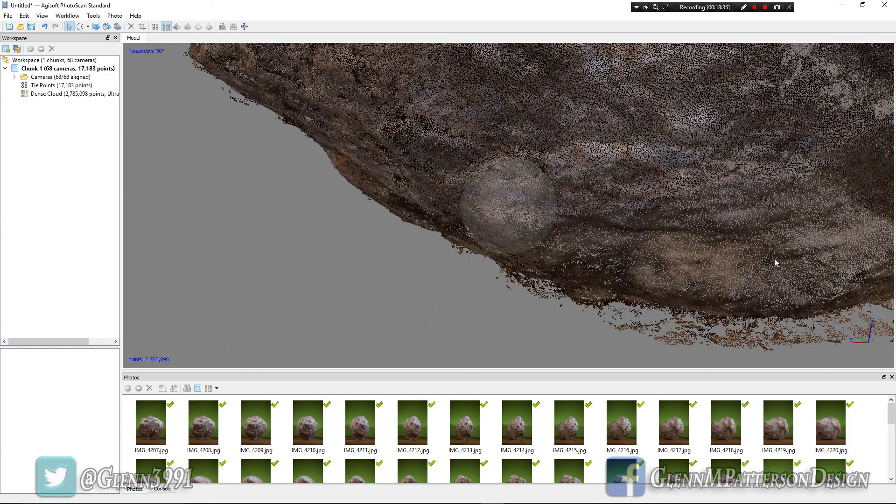
{"action": "left_click_drag", "start_coordinate": [778, 256], "coordinate": [44, 194]}
{"action": "left_click_drag", "start_coordinate": [494, 214], "coordinate": [527, 219]}
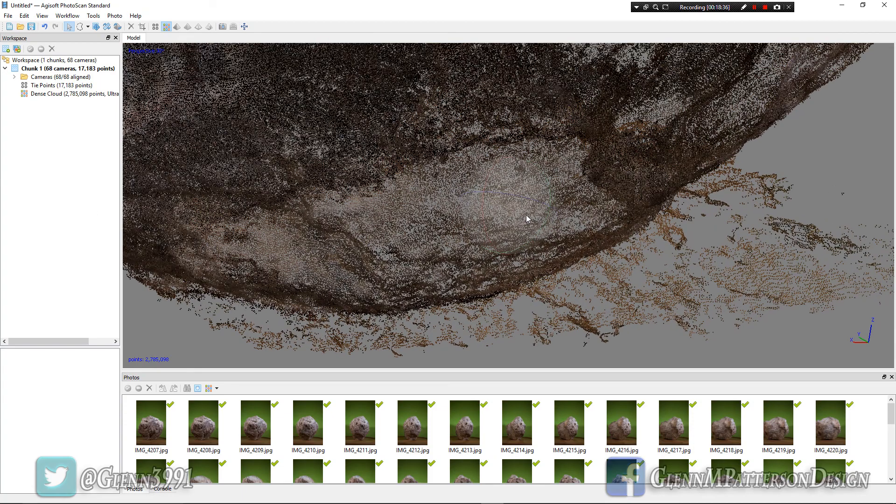
{"action": "scroll", "coordinate": [528, 219], "scroll_direction": "down", "scroll_amount": 10}
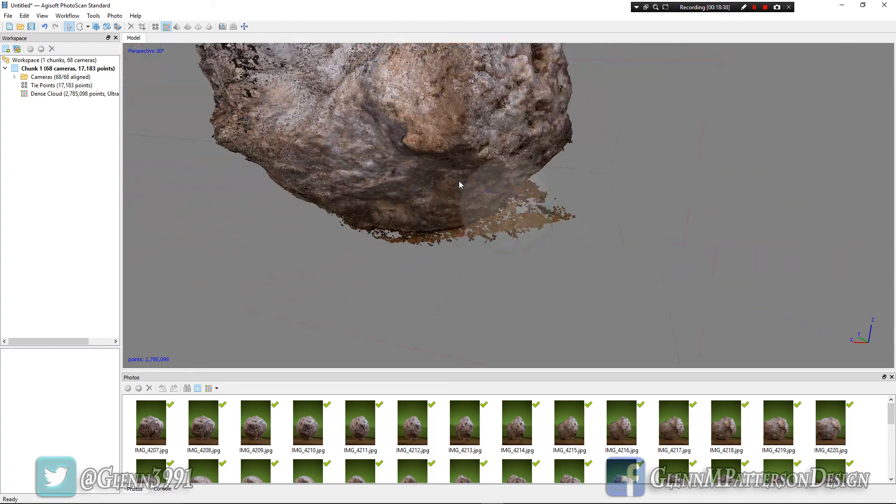
{"action": "middle_click_drag", "start_coordinate": [459, 181], "coordinate": [375, 224]}
{"action": "mouse_move", "coordinate": [528, 219]}
{"action": "left_mouse_down"}
{"action": "mouse_move", "coordinate": [489, 226]}
{"action": "mouse_move", "coordinate": [512, 223]}
{"action": "left_mouse_up"}
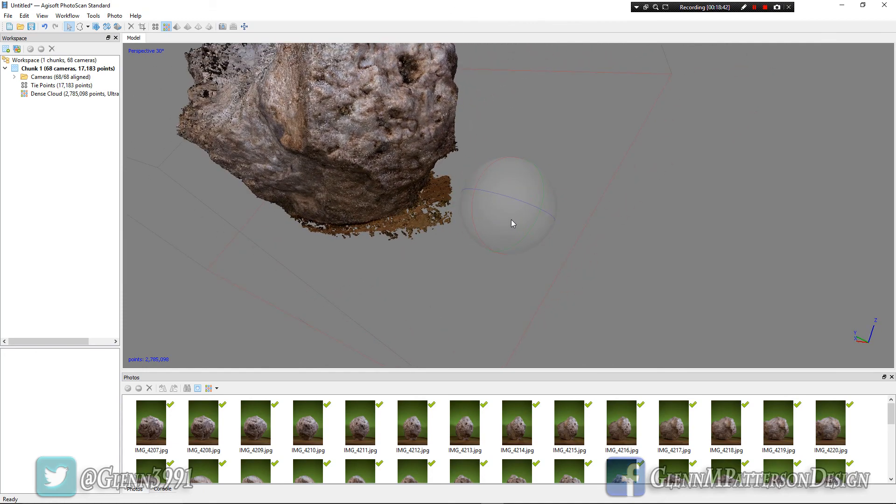
{"action": "left_click_drag", "start_coordinate": [508, 191], "coordinate": [526, 202]}
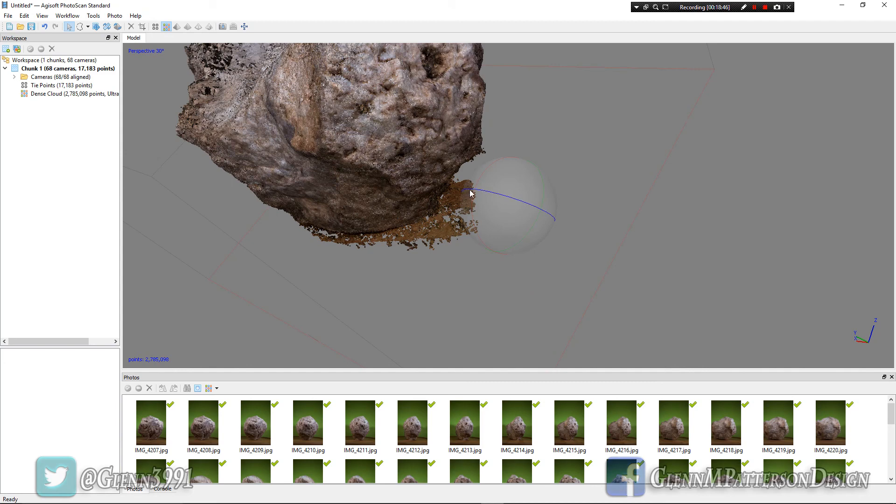
{"action": "key", "text": "space"}
{"action": "mouse_move", "coordinate": [468, 177]}
{"action": "left_mouse_down"}
{"action": "mouse_move", "coordinate": [428, 224]}
{"action": "mouse_move", "coordinate": [333, 253]}
{"action": "mouse_move", "coordinate": [451, 338]}
{"action": "mouse_move", "coordinate": [656, 243]}
{"action": "mouse_move", "coordinate": [662, 226]}
{"action": "left_mouse_up"}
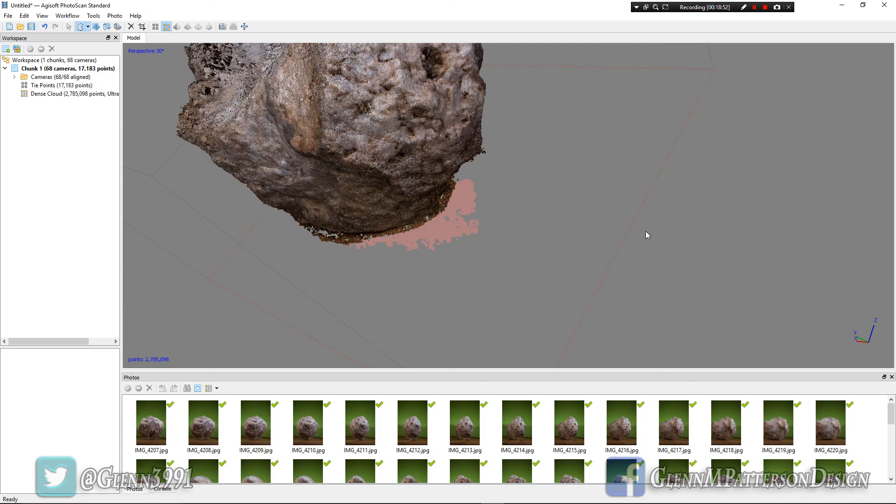
{"action": "key", "text": "Delete"}
Examine the cleaned dense cloud from several sides and check the rock's base for remaining stray points
{"action": "scroll", "coordinate": [488, 174], "scroll_direction": "up", "scroll_amount": 3}
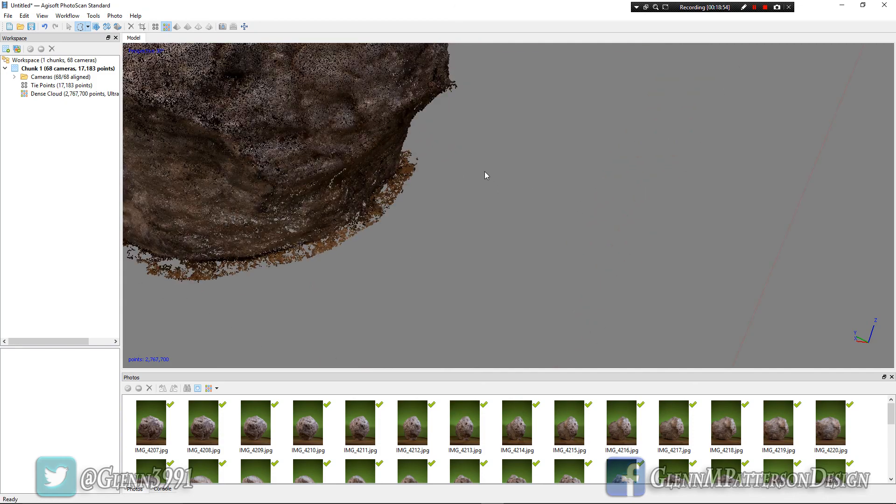
{"action": "scroll", "coordinate": [484, 171], "scroll_direction": "down", "scroll_amount": 5}
{"action": "scroll", "coordinate": [484, 170], "scroll_direction": "up", "scroll_amount": 2}
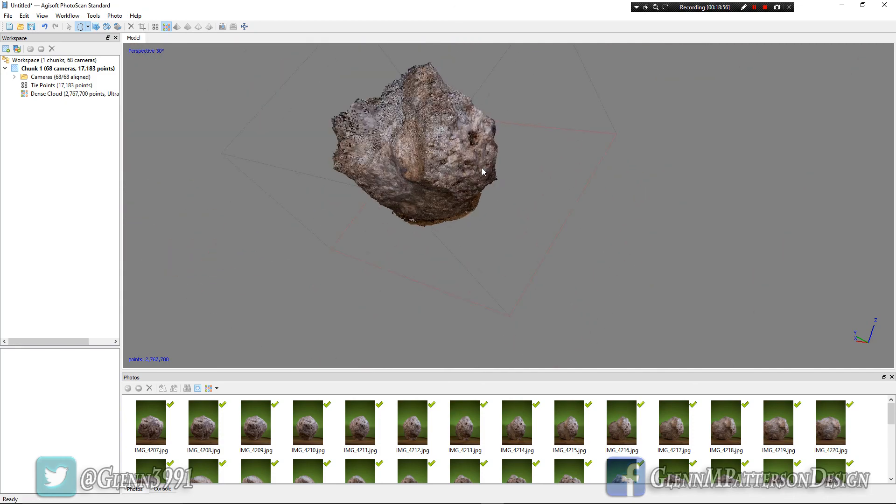
{"action": "right_click_drag", "start_coordinate": [411, 135], "coordinate": [490, 195]}
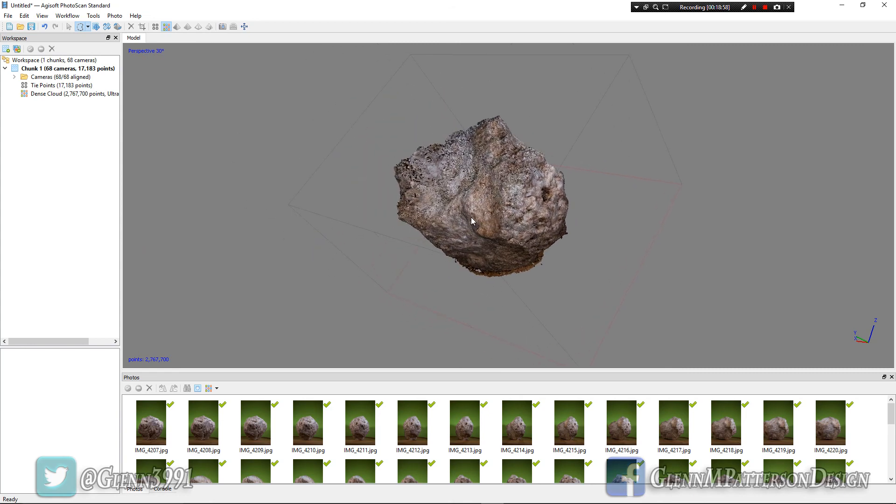
{"action": "key", "text": "space"}
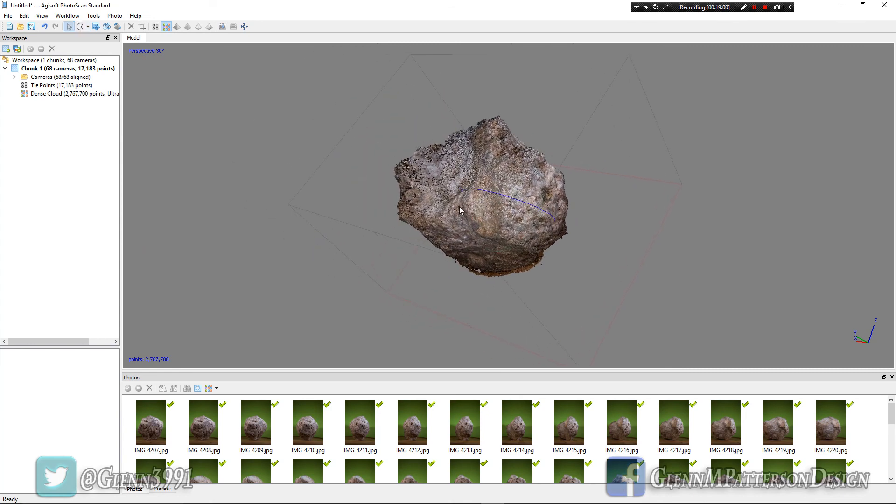
{"action": "left_click_drag", "start_coordinate": [494, 218], "coordinate": [533, 232]}
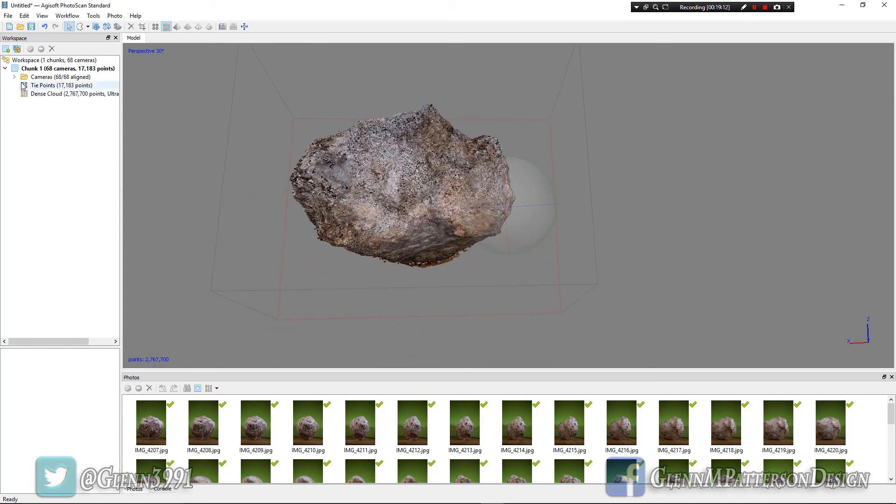
{"action": "left_click", "coordinate": [5, 68]}
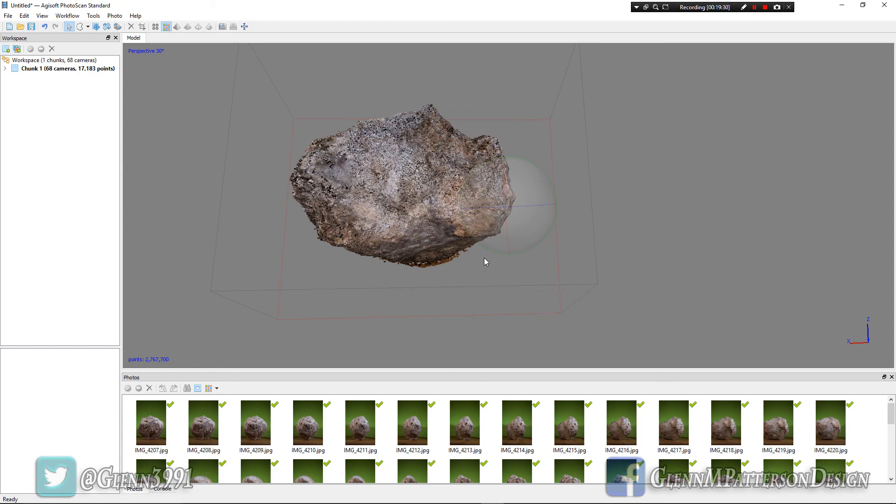
{"action": "mouse_move", "coordinate": [524, 217]}
{"action": "left_mouse_down"}
{"action": "mouse_move", "coordinate": [531, 183]}
{"action": "mouse_move", "coordinate": [514, 184]}
{"action": "mouse_move", "coordinate": [527, 185]}
{"action": "mouse_move", "coordinate": [530, 211]}
{"action": "left_mouse_up"}
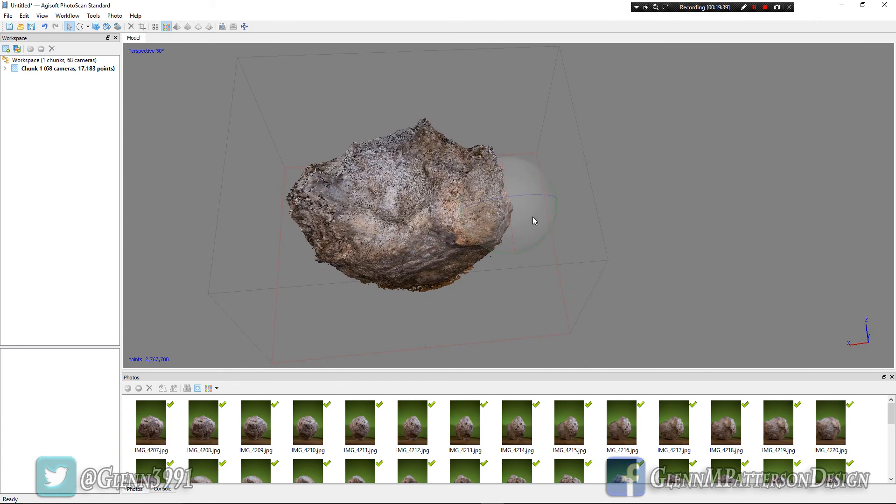
{"action": "left_click", "coordinate": [5, 68]}
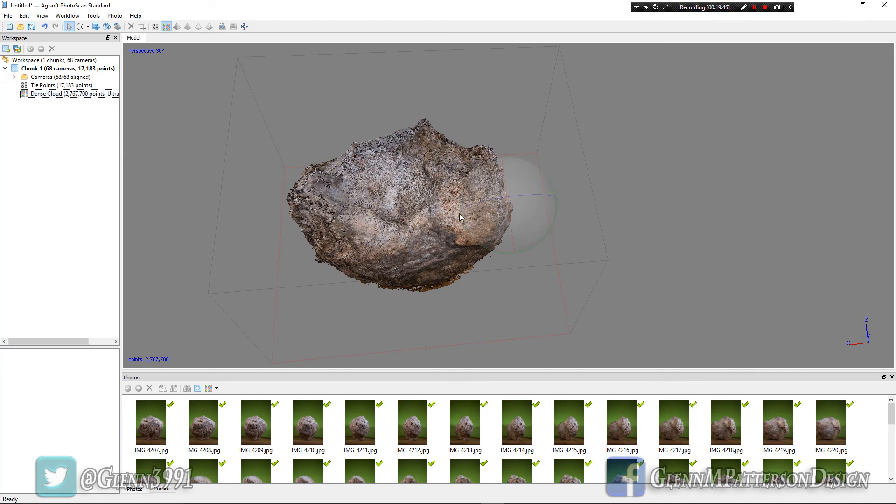
{"action": "right_click_drag", "start_coordinate": [516, 220], "coordinate": [573, 229]}
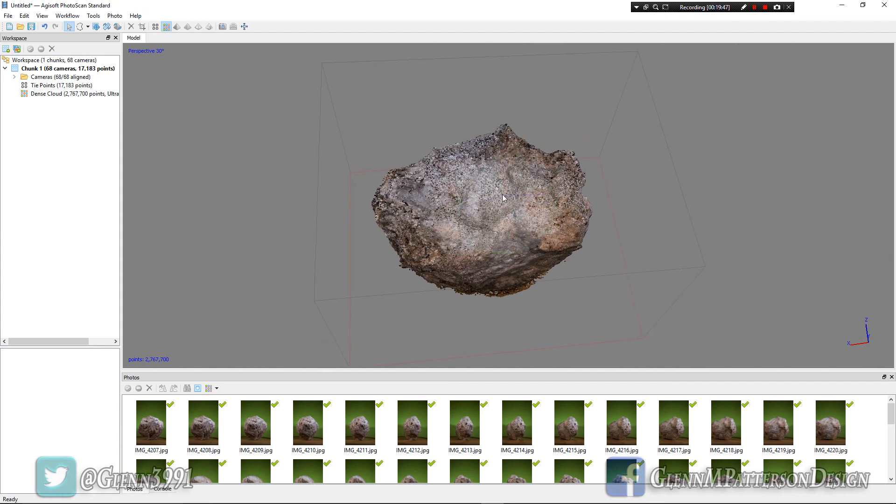
Open the Build Mesh settings, expand the advanced options and move the dialog clear of the rock
{"action": "left_click", "coordinate": [67, 16]}
{"action": "left_click", "coordinate": [84, 72]}
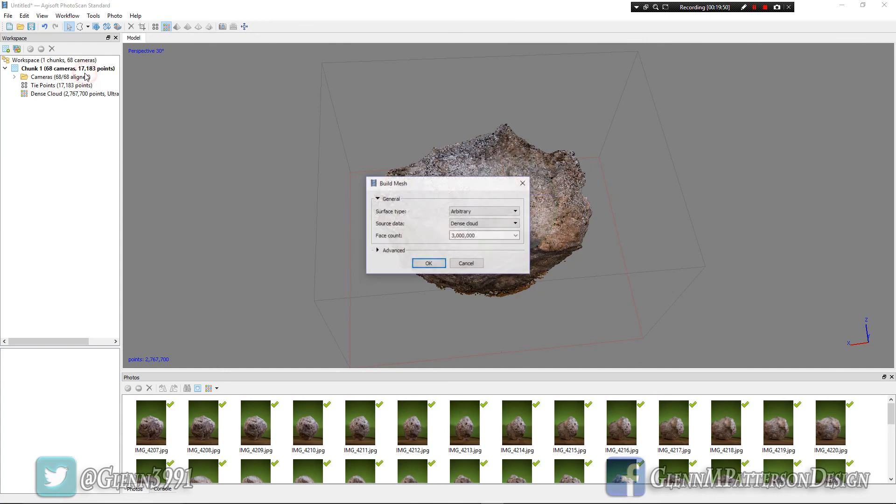
{"action": "left_click", "coordinate": [377, 251]}
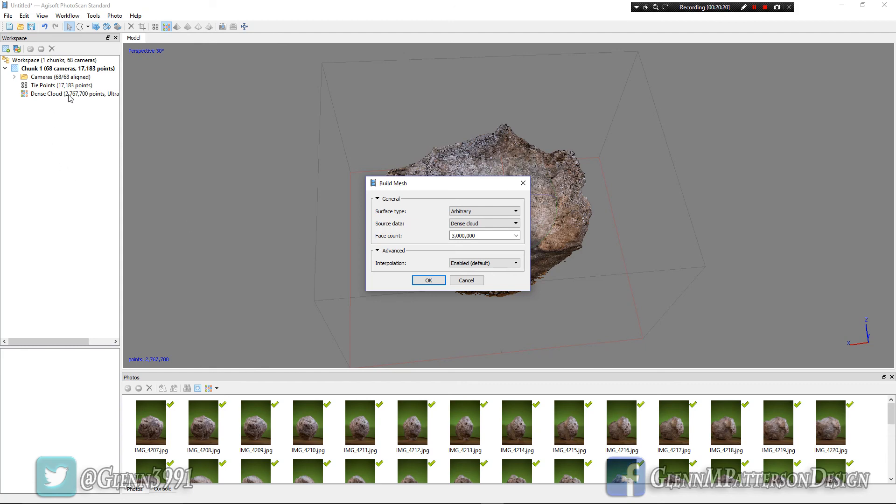
{"action": "left_click_drag", "start_coordinate": [453, 182], "coordinate": [286, 174]}
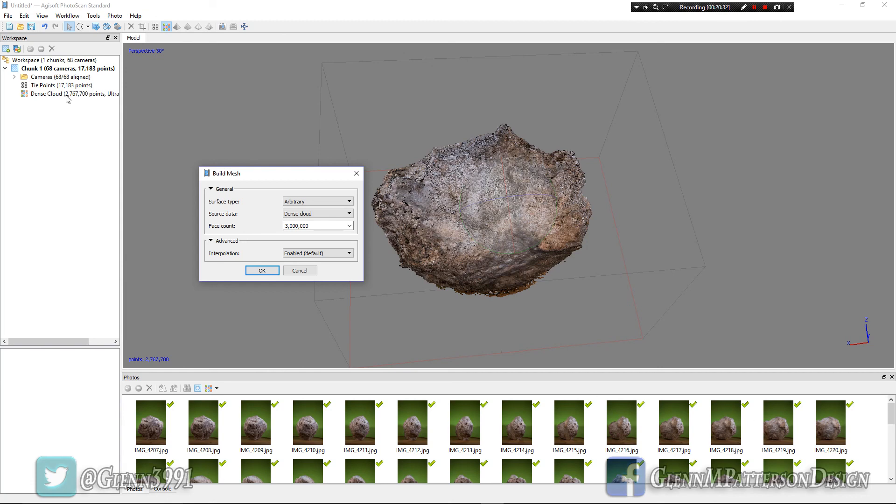
{"action": "left_click_drag", "start_coordinate": [281, 174], "coordinate": [278, 148]}
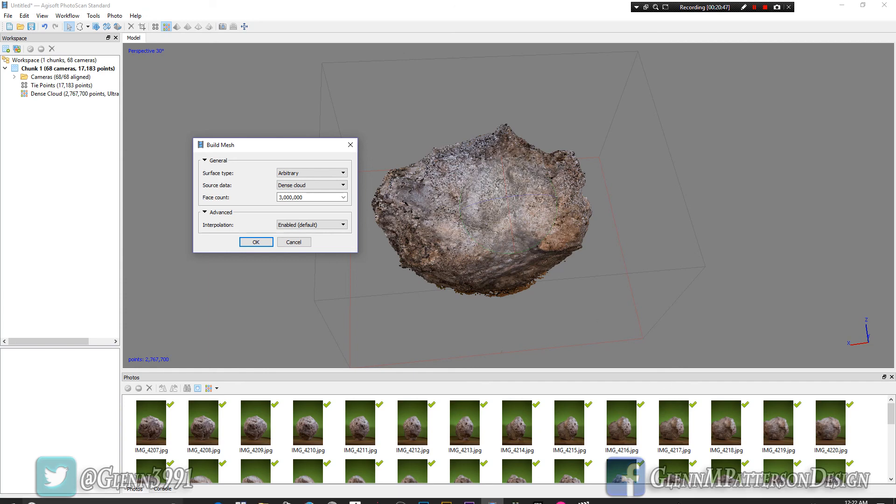
Switch to Movies & TV to view the finished rock render video, and return to the Build Mesh settings in PhotoScan
{"action": "left_click", "coordinate": [583, 495]}
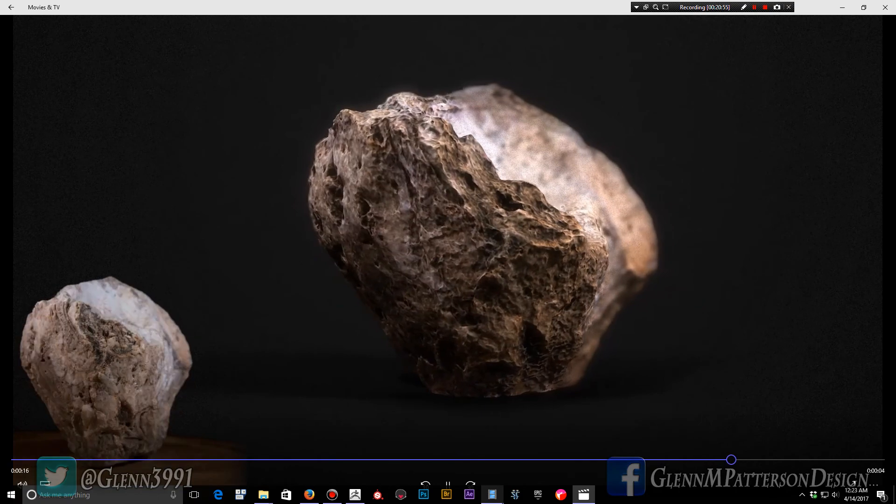
{"action": "left_click", "coordinate": [493, 497]}
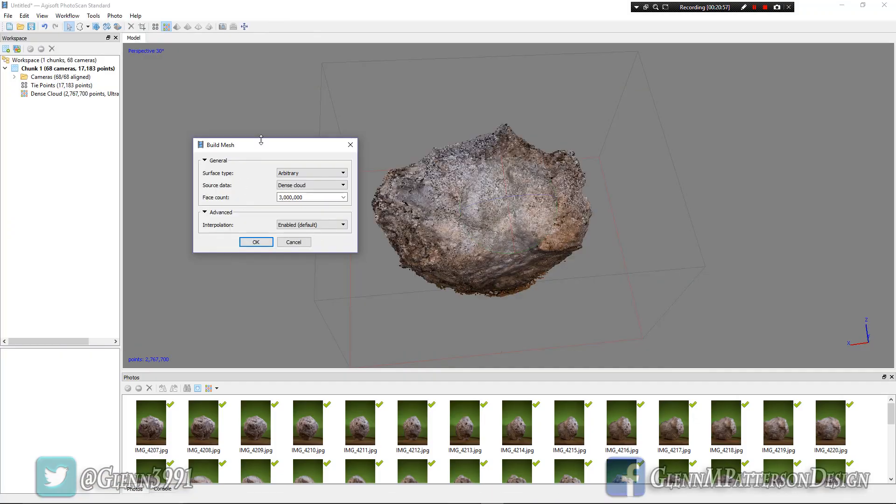
Build the mesh from the dense cloud with an Arbitrary surface, 3,000,000 faces and interpolation enabled, and display the resulting 3D model
{"action": "left_click_drag", "start_coordinate": [255, 151], "coordinate": [267, 130]}
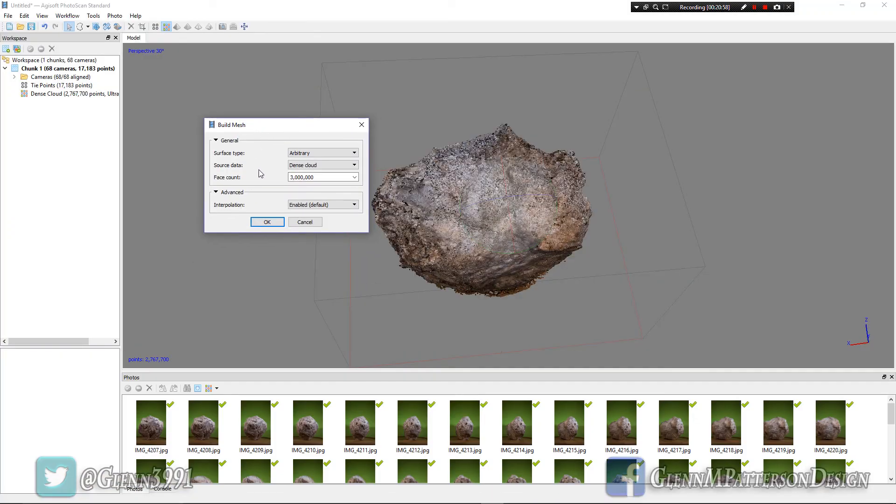
{"action": "left_click", "coordinate": [265, 221]}
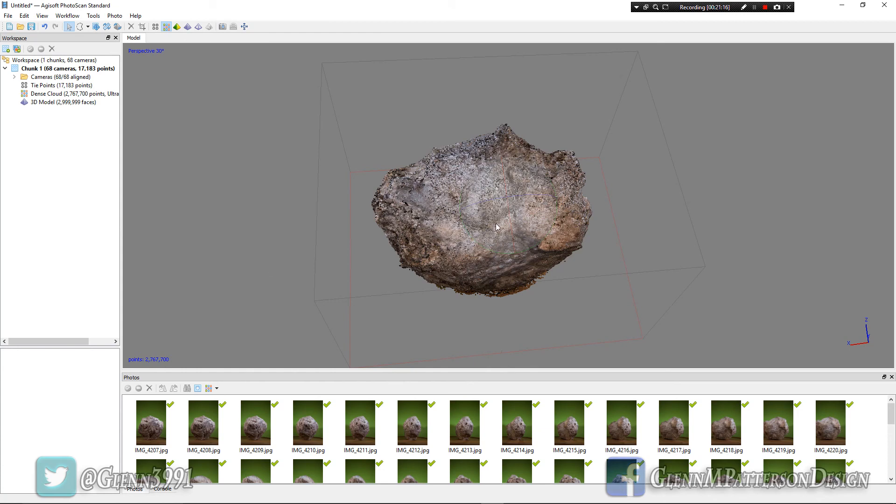
{"action": "double_click", "coordinate": [24, 106]}
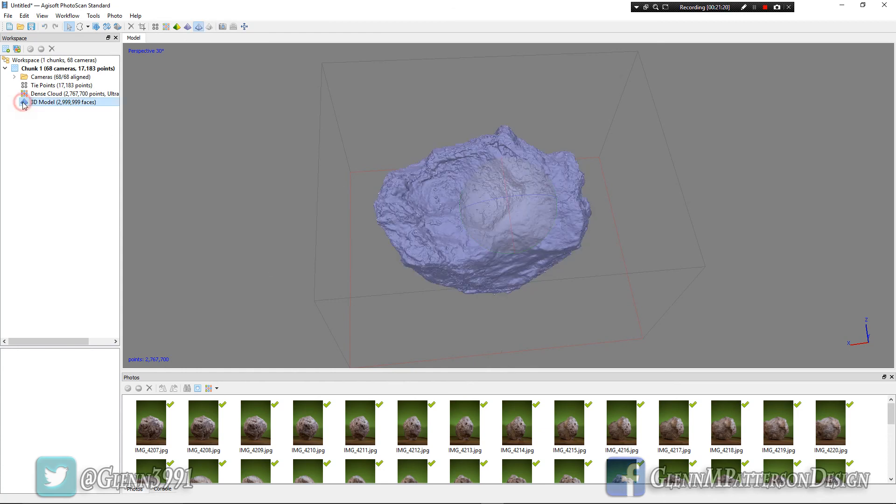
{"action": "left_click", "coordinate": [315, 149]}
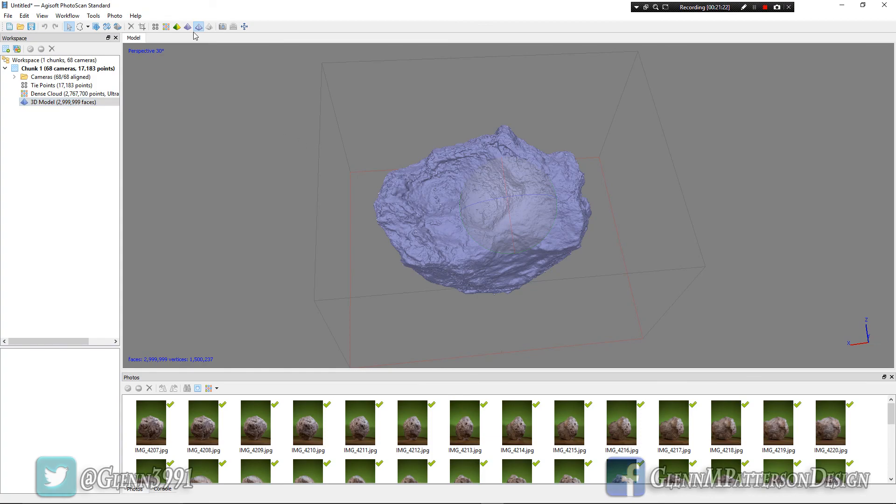
Examine the rock's wireframe mesh up close and from several angles, and inspect it in shaded display
{"action": "scroll", "coordinate": [493, 222], "scroll_direction": "up", "scroll_amount": 10}
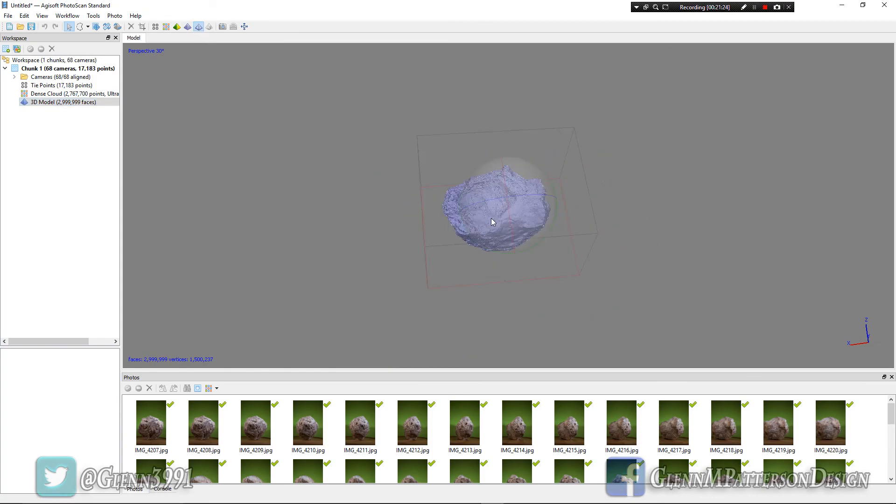
{"action": "scroll", "coordinate": [493, 222], "scroll_direction": "up", "scroll_amount": 8}
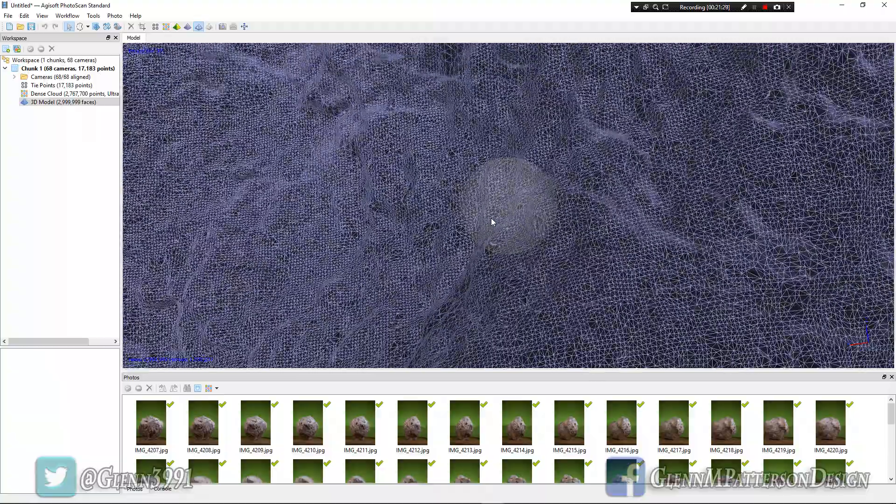
{"action": "scroll", "coordinate": [493, 222], "scroll_direction": "up", "scroll_amount": 4}
{"action": "scroll", "coordinate": [494, 221], "scroll_direction": "down", "scroll_amount": 10}
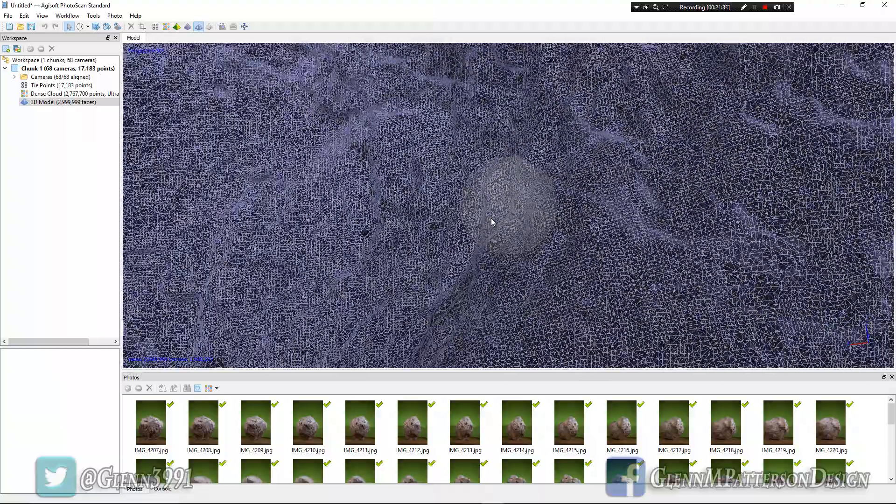
{"action": "scroll", "coordinate": [493, 221], "scroll_direction": "down", "scroll_amount": 5}
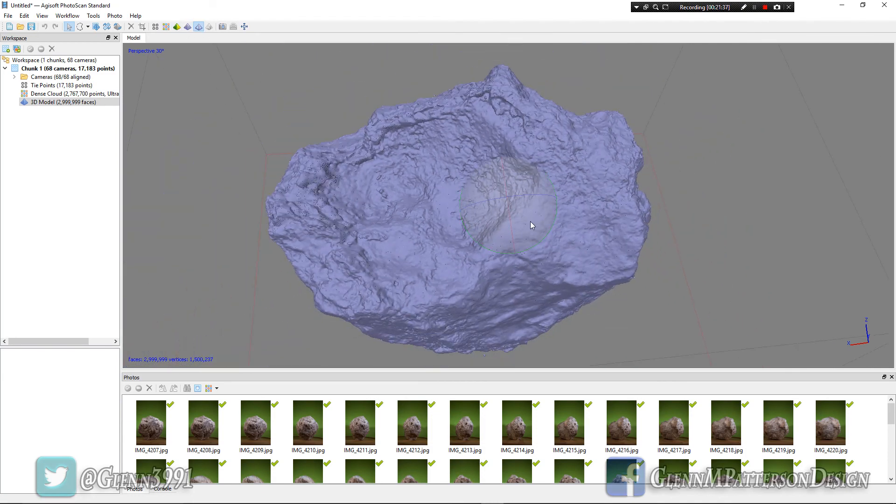
{"action": "left_click_drag", "start_coordinate": [533, 225], "coordinate": [535, 279]}
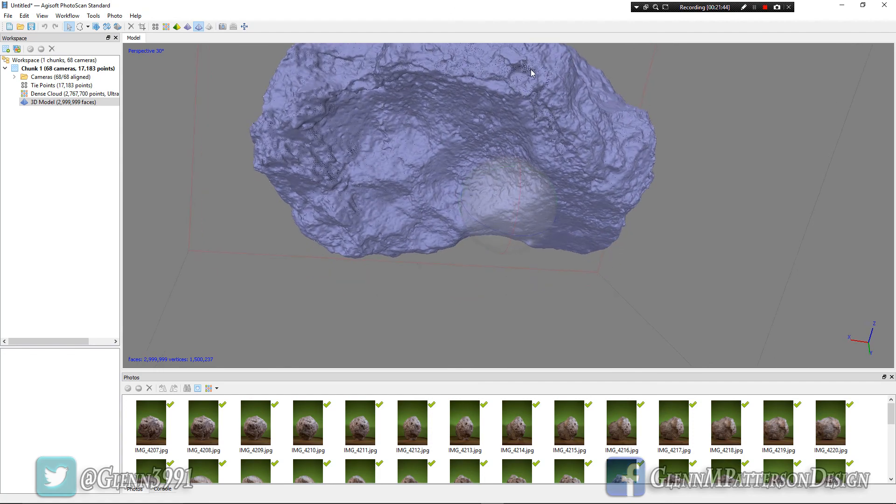
{"action": "left_click_drag", "start_coordinate": [536, 208], "coordinate": [534, 167]}
{"action": "scroll", "coordinate": [536, 166], "scroll_direction": "up", "scroll_amount": 5}
{"action": "scroll", "coordinate": [536, 166], "scroll_direction": "up", "scroll_amount": 3}
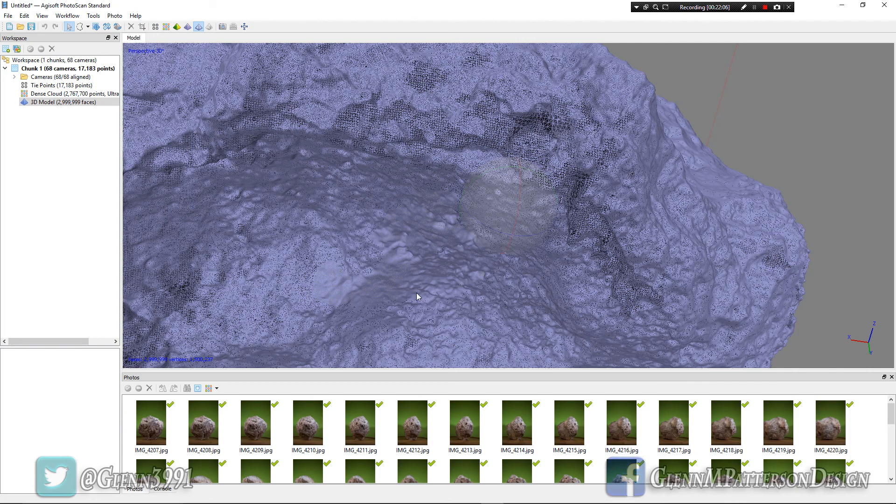
{"action": "scroll", "coordinate": [456, 275], "scroll_direction": "down", "scroll_amount": 10}
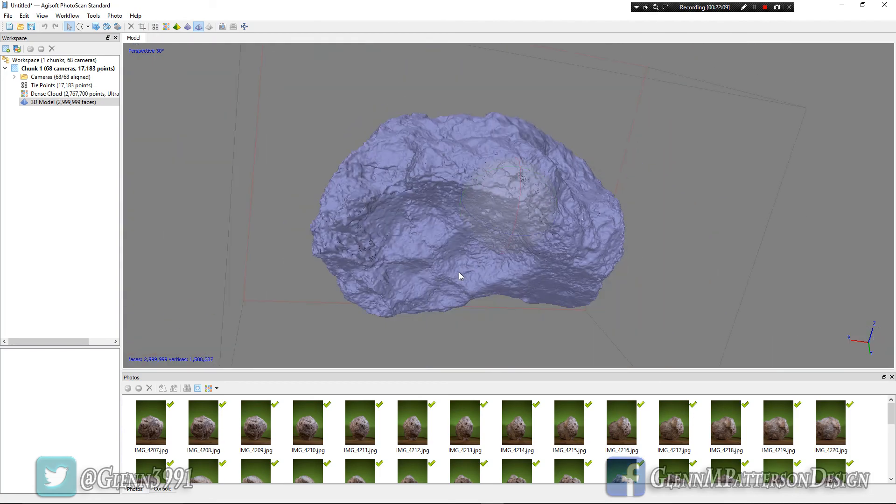
{"action": "left_click_drag", "start_coordinate": [489, 239], "coordinate": [496, 149]}
{"action": "left_click_drag", "start_coordinate": [539, 221], "coordinate": [536, 258]}
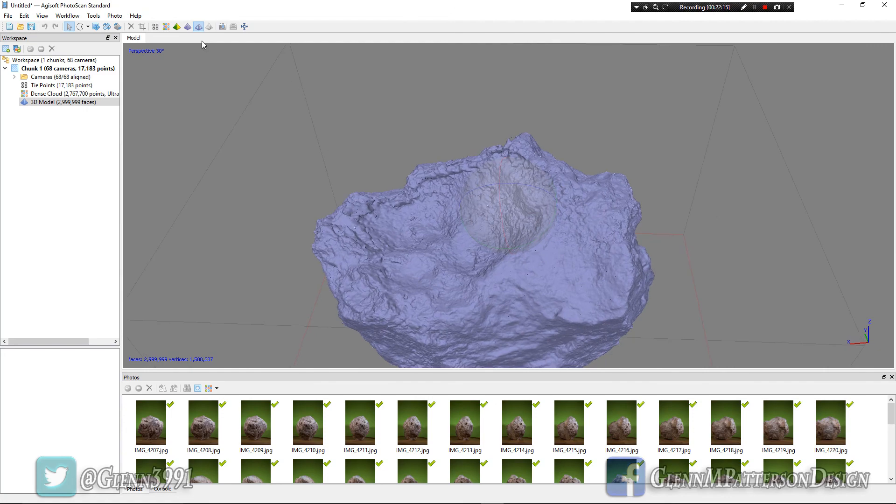
{"action": "left_click", "coordinate": [177, 27]}
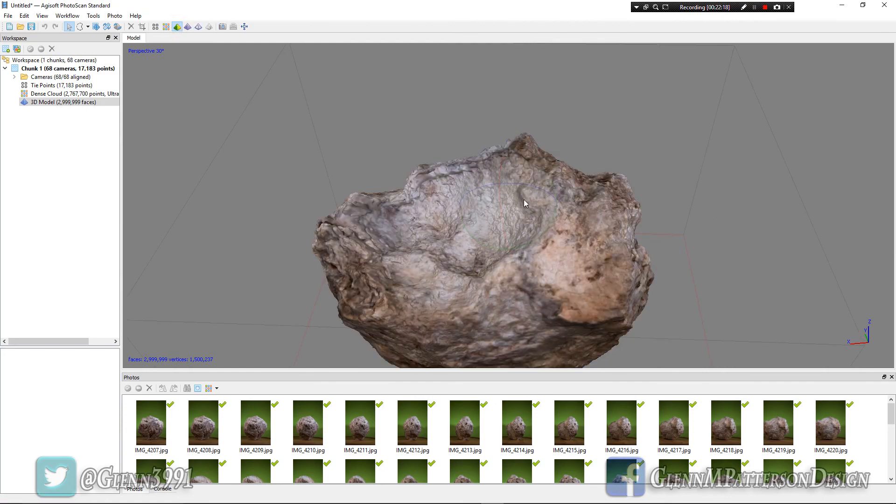
{"action": "mouse_move", "coordinate": [524, 213]}
{"action": "left_mouse_down"}
{"action": "mouse_move", "coordinate": [509, 94]}
{"action": "mouse_move", "coordinate": [506, 124]}
{"action": "mouse_move", "coordinate": [539, 204]}
{"action": "mouse_move", "coordinate": [643, 200]}
{"action": "mouse_move", "coordinate": [512, 214]}
{"action": "mouse_move", "coordinate": [352, 204]}
{"action": "mouse_move", "coordinate": [572, 207]}
{"action": "mouse_move", "coordinate": [522, 214]}
{"action": "left_mouse_up"}
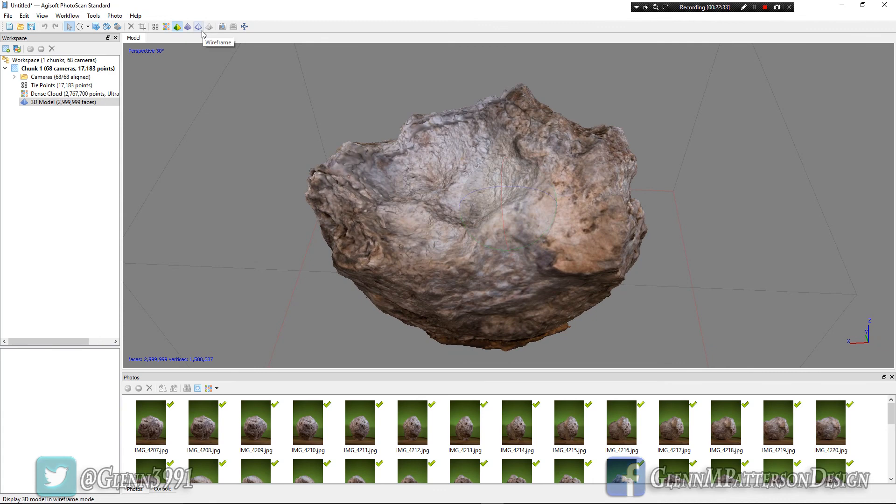
Build the texture with Generic mapping, Mosaic blending, size 8192 x 1, hole filling enabled and color correction off
{"action": "left_click", "coordinate": [76, 19]}
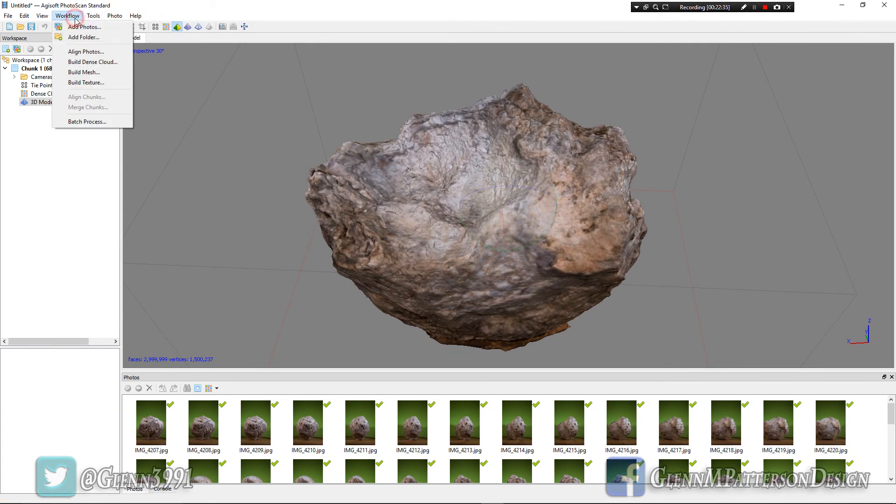
{"action": "left_click", "coordinate": [87, 83]}
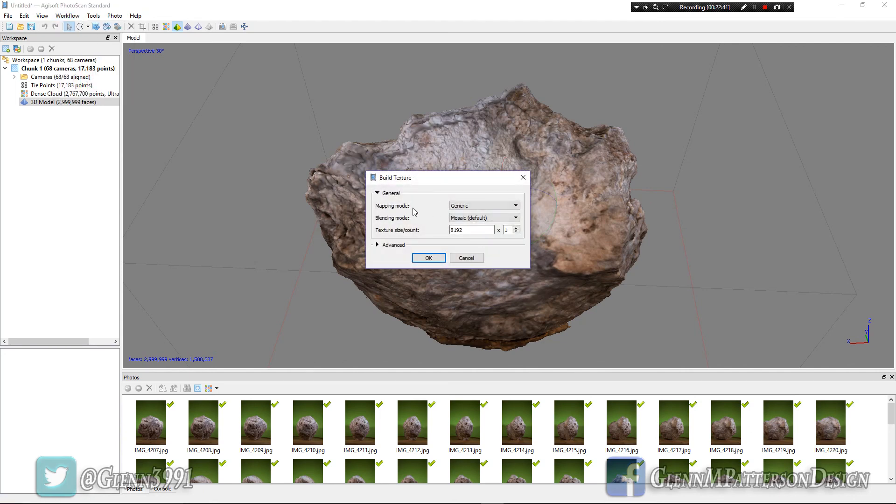
{"action": "left_click", "coordinate": [377, 244]}
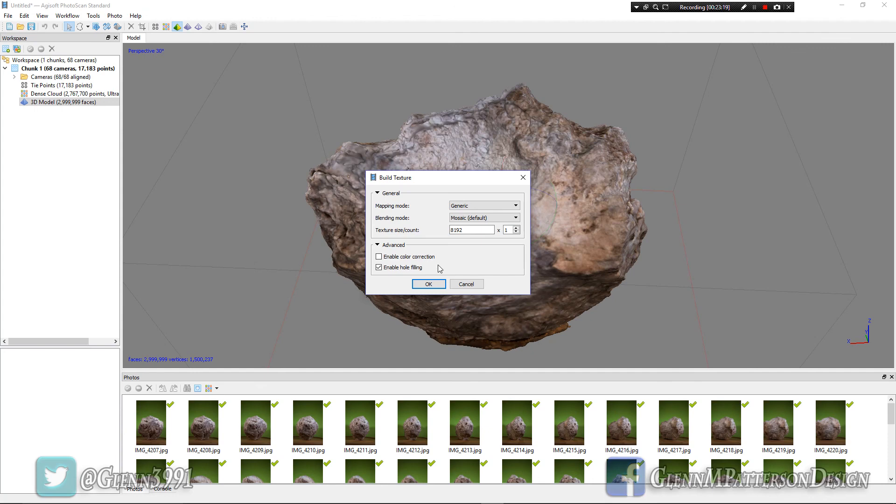
{"action": "left_click", "coordinate": [426, 286]}
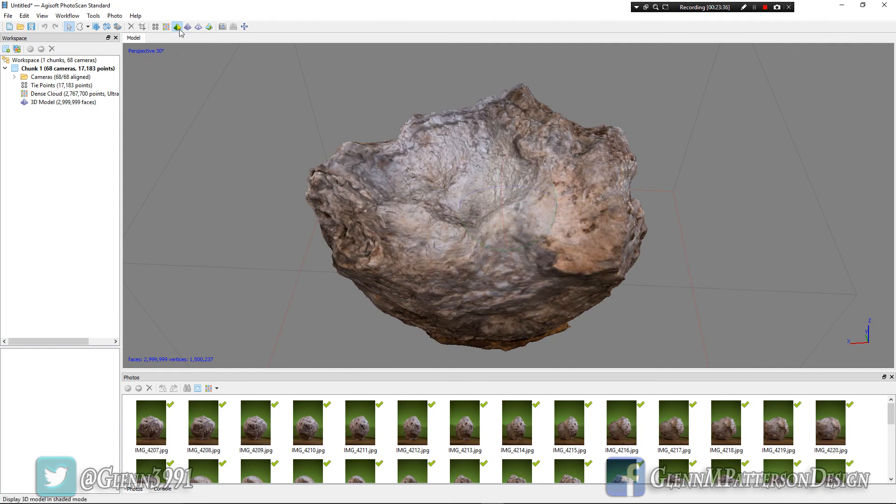
Display the model with its texture and examine the rock's surface and base from all sides
{"action": "left_click", "coordinate": [210, 26]}
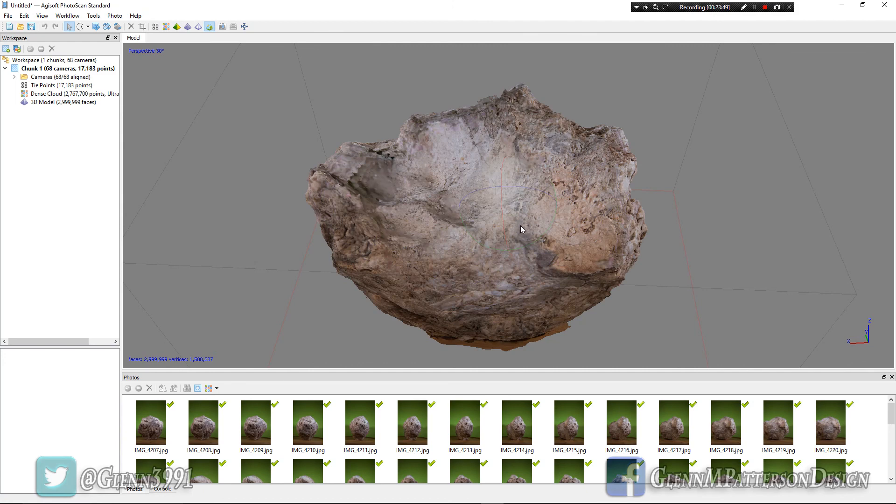
{"action": "left_click_drag", "start_coordinate": [529, 226], "coordinate": [547, 220]}
{"action": "left_click_drag", "start_coordinate": [495, 230], "coordinate": [609, 181]}
{"action": "left_click_drag", "start_coordinate": [494, 205], "coordinate": [589, 195]}
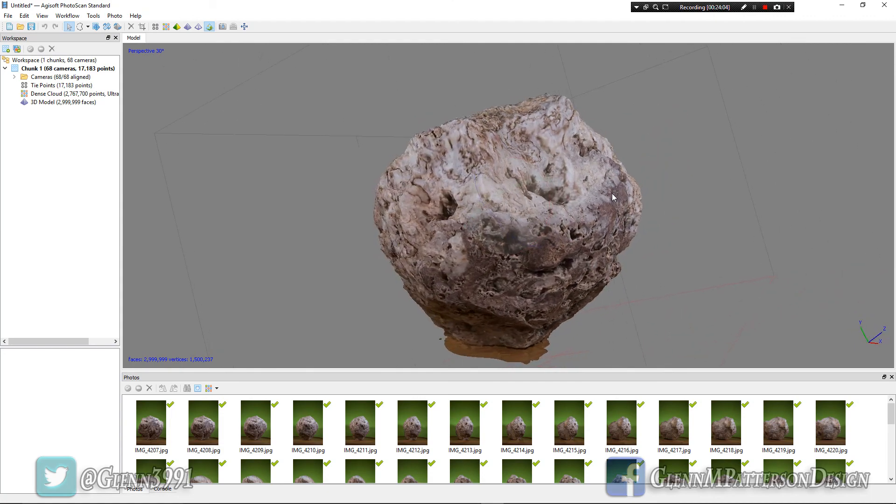
{"action": "left_click_drag", "start_coordinate": [533, 218], "coordinate": [548, 191]}
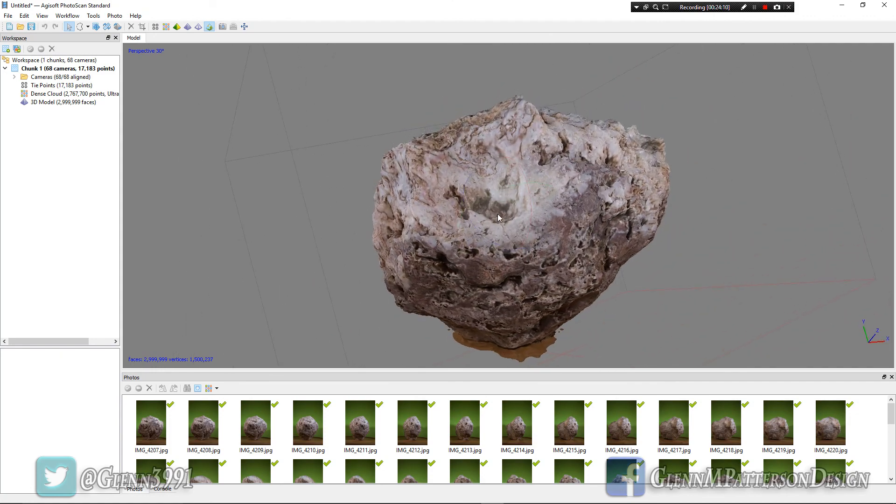
{"action": "left_click_drag", "start_coordinate": [515, 209], "coordinate": [401, 236]}
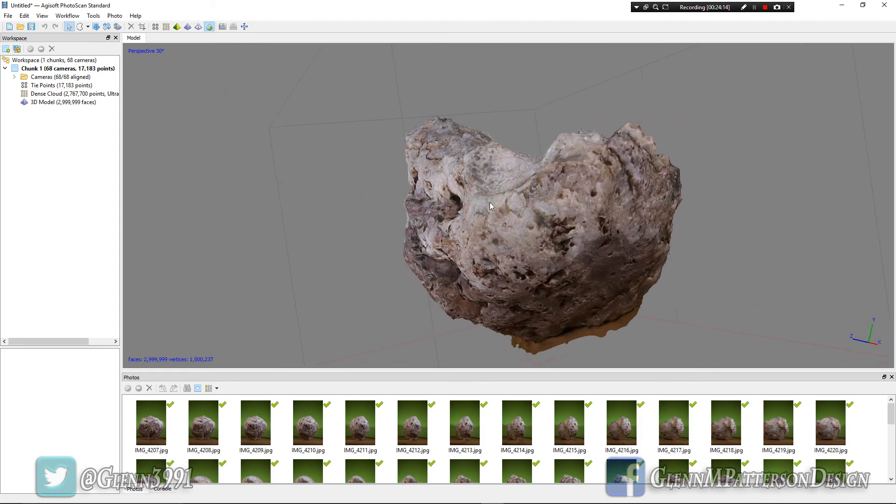
{"action": "left_click_drag", "start_coordinate": [509, 194], "coordinate": [462, 211]}
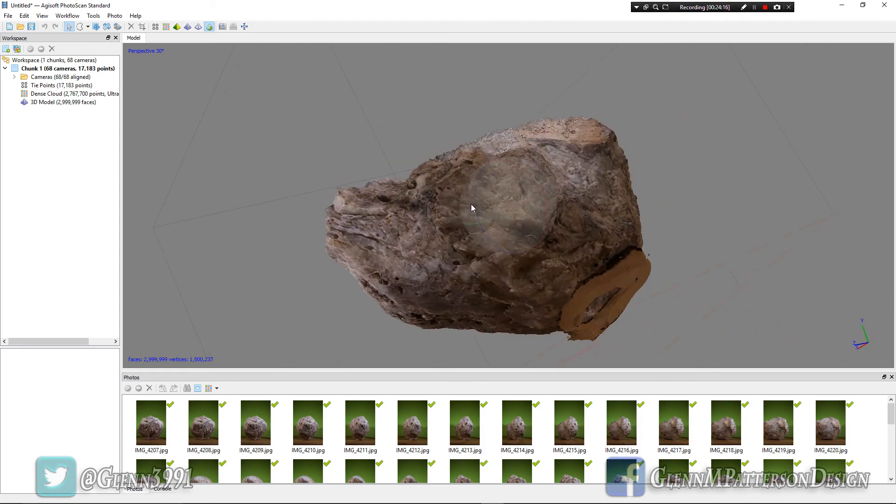
{"action": "left_click_drag", "start_coordinate": [517, 181], "coordinate": [575, 212]}
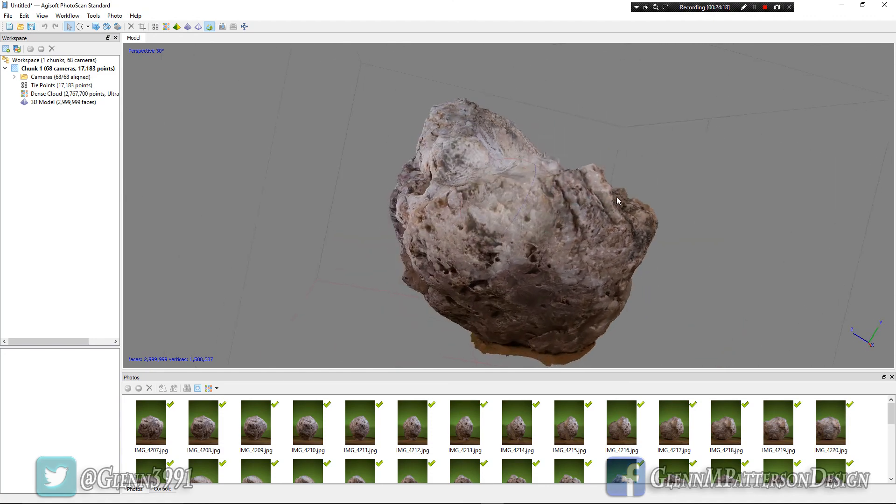
{"action": "left_click_drag", "start_coordinate": [523, 193], "coordinate": [454, 213]}
{"action": "left_click_drag", "start_coordinate": [544, 184], "coordinate": [535, 216]}
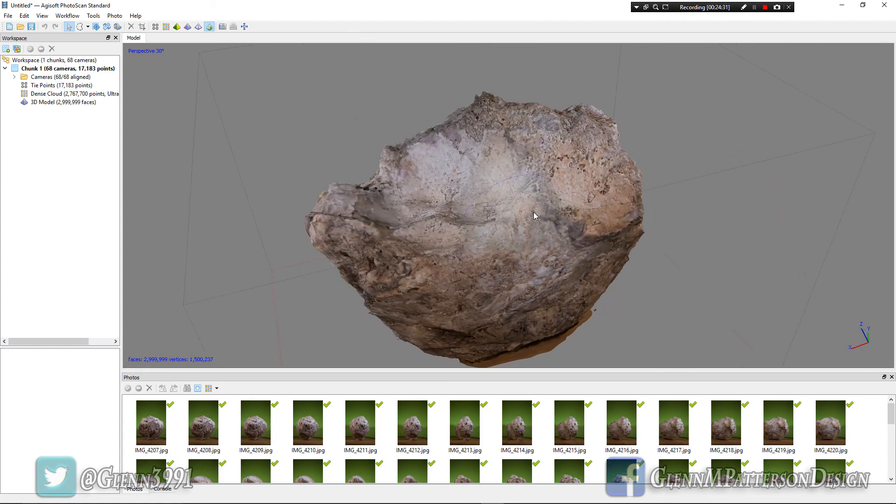
{"action": "left_click_drag", "start_coordinate": [481, 211], "coordinate": [557, 197]}
{"action": "left_click_drag", "start_coordinate": [493, 214], "coordinate": [520, 218]}
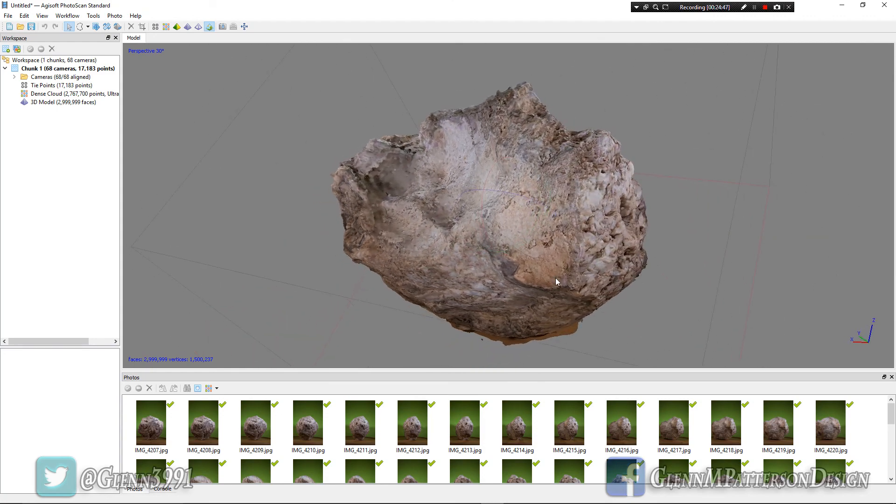
Save the project as Rock in PhotoScan Project format inside the Photoscan DEMO folder on the desktop
{"action": "left_click", "coordinate": [8, 15]}
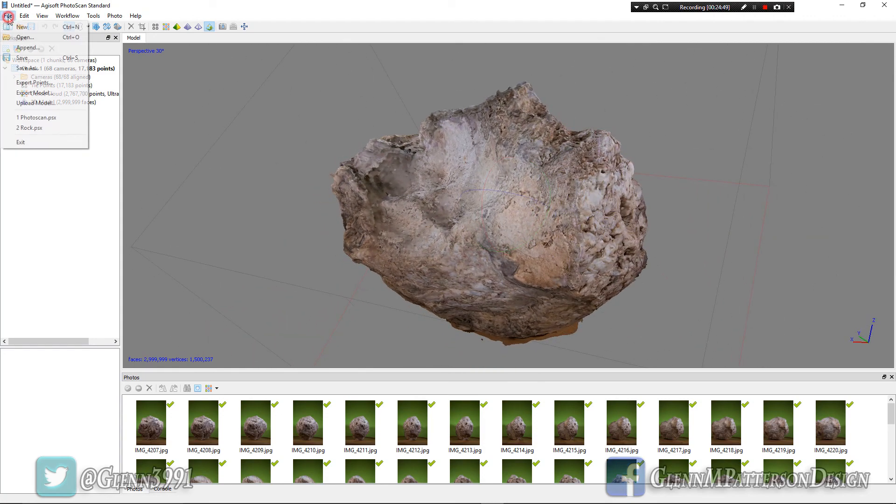
{"action": "left_click", "coordinate": [37, 60]}
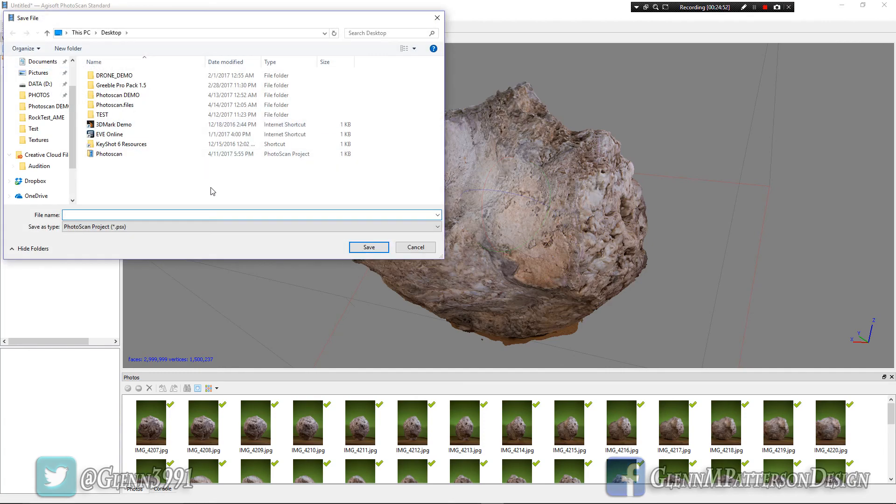
{"action": "double_click", "coordinate": [117, 95]}
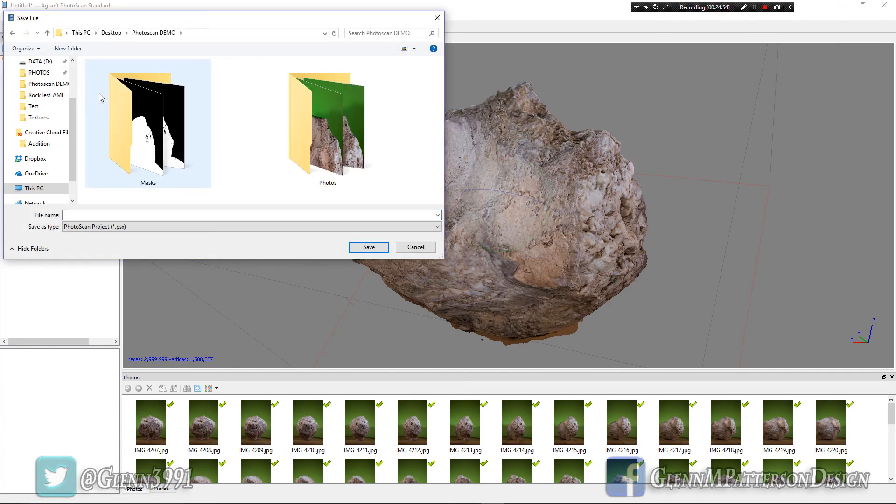
{"action": "left_click", "coordinate": [148, 215]}
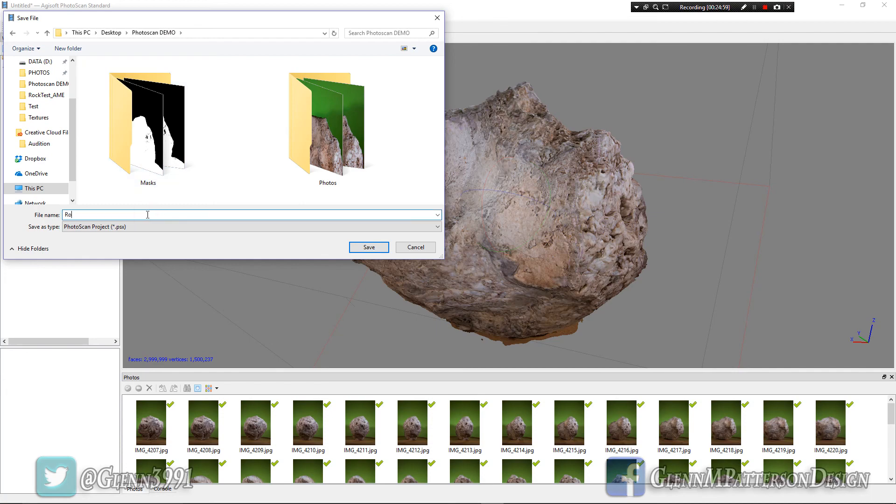
{"action": "type", "text": "Rock"}
{"action": "key", "text": "Return"}
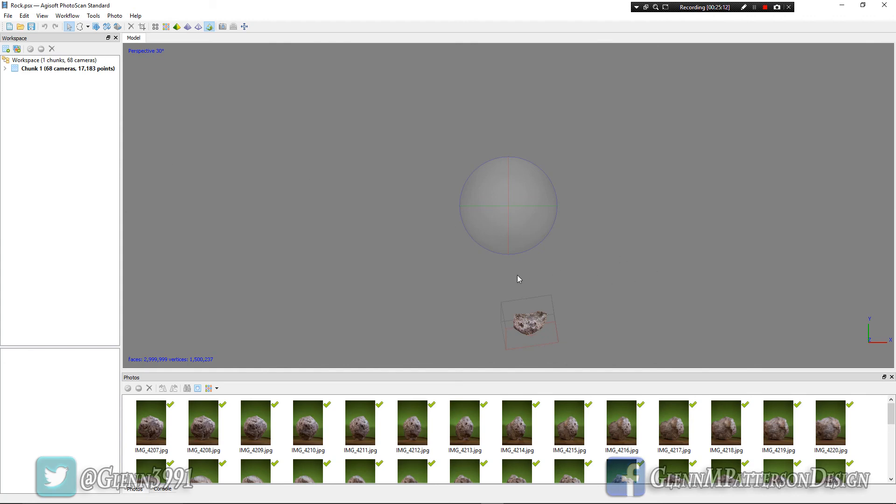
Export the model as Wavefront OBJ named Rock_Scan into the Photoscan DEMO folder, with its texture as JPEG and precision 6
{"action": "right_click_drag", "start_coordinate": [521, 278], "coordinate": [509, 214]}
{"action": "scroll", "coordinate": [510, 215], "scroll_direction": "up", "scroll_amount": 10}
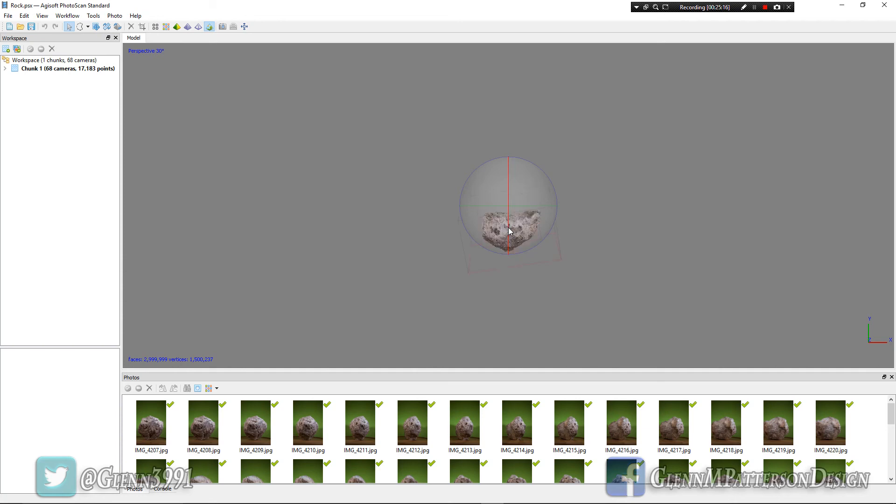
{"action": "left_click_drag", "start_coordinate": [522, 305], "coordinate": [484, 153]}
{"action": "mouse_move", "coordinate": [519, 188]}
{"action": "left_mouse_down"}
{"action": "mouse_move", "coordinate": [526, 214]}
{"action": "mouse_move", "coordinate": [520, 194]}
{"action": "left_mouse_up"}
{"action": "left_click", "coordinate": [9, 17]}
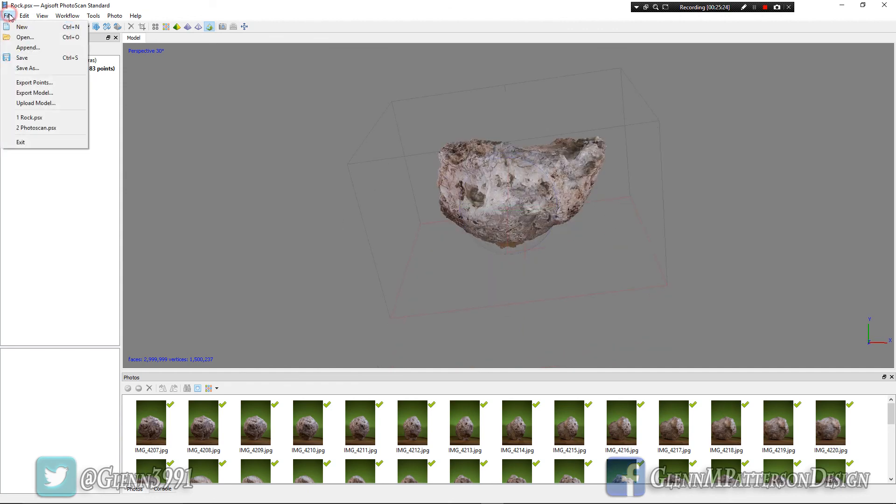
{"action": "left_click", "coordinate": [33, 93]}
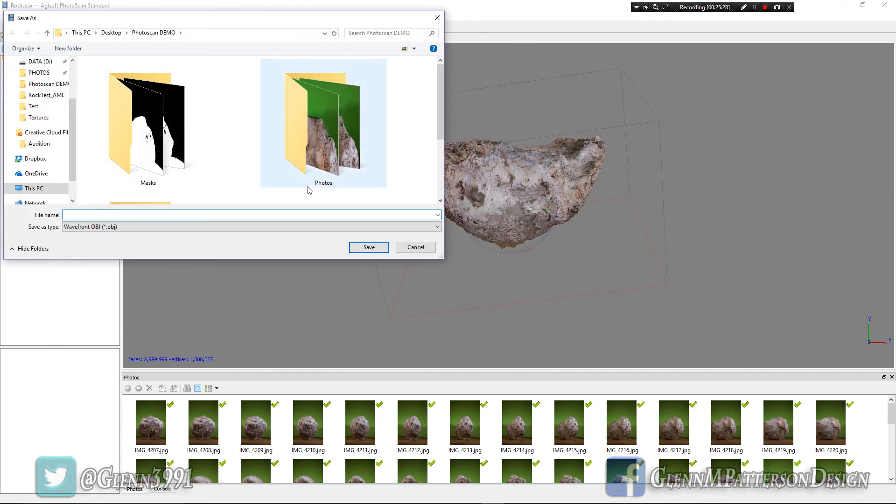
{"action": "type", "text": "Ro"}
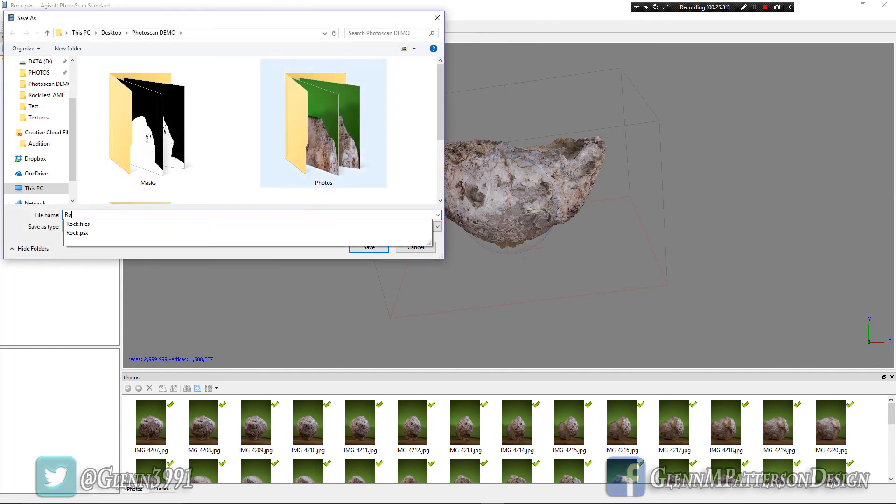
{"action": "type", "text": "ck_"}
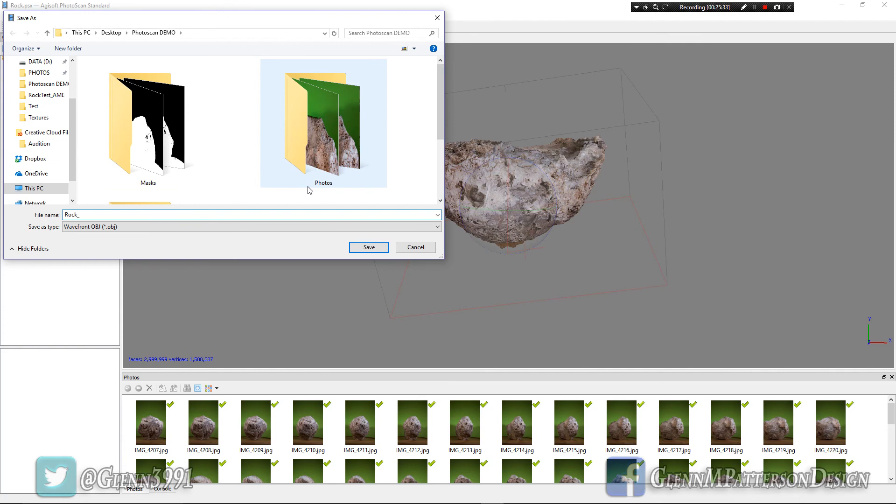
{"action": "type", "text": "Scan"}
{"action": "key", "text": "Return"}
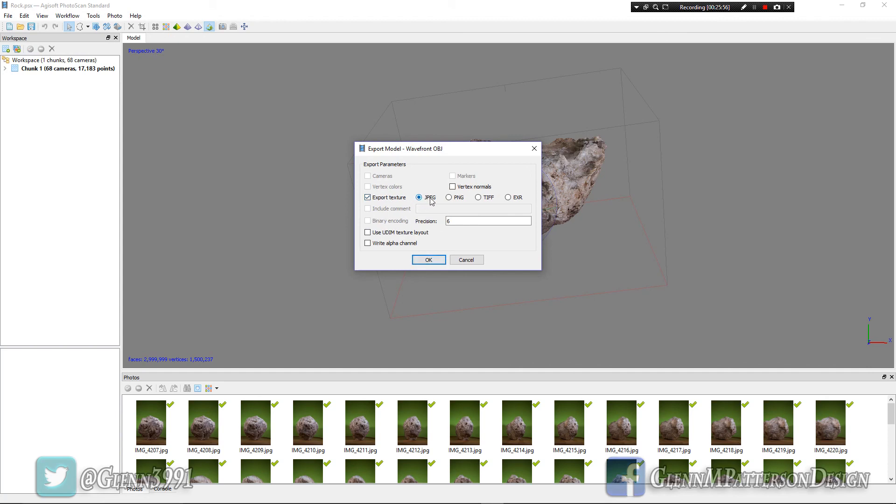
{"action": "left_click", "coordinate": [426, 261]}
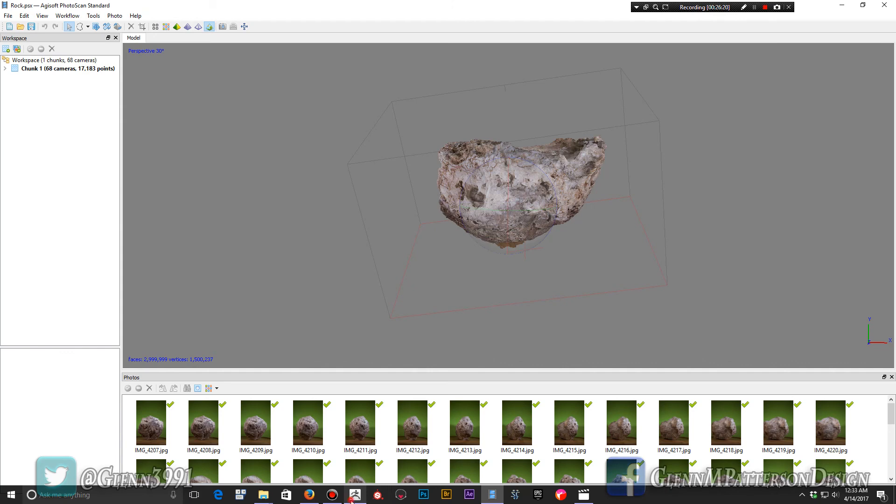
Switch to ZBrush and set the current material to MatCap Gray
{"action": "left_click", "coordinate": [354, 495]}
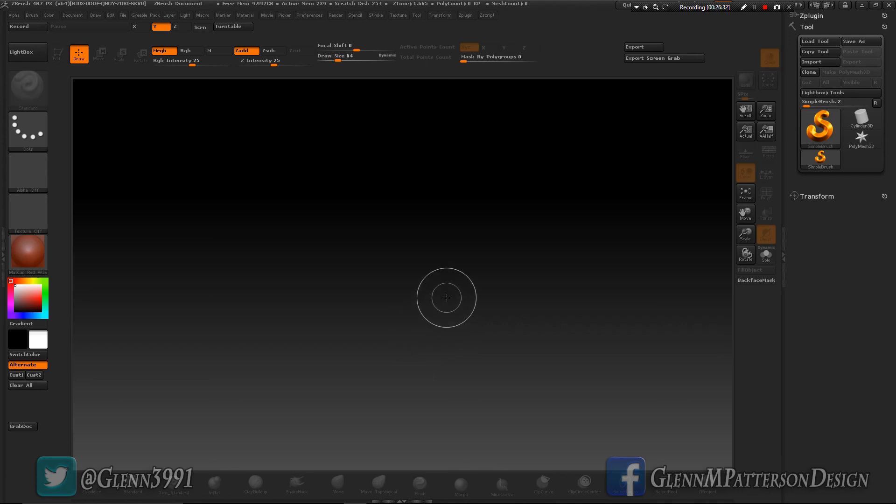
{"action": "left_click", "coordinate": [19, 257]}
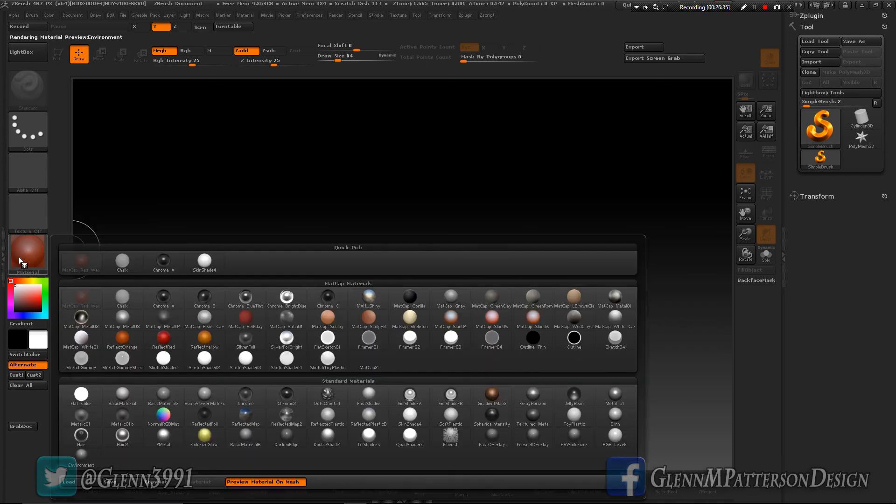
{"action": "left_click", "coordinate": [452, 301]}
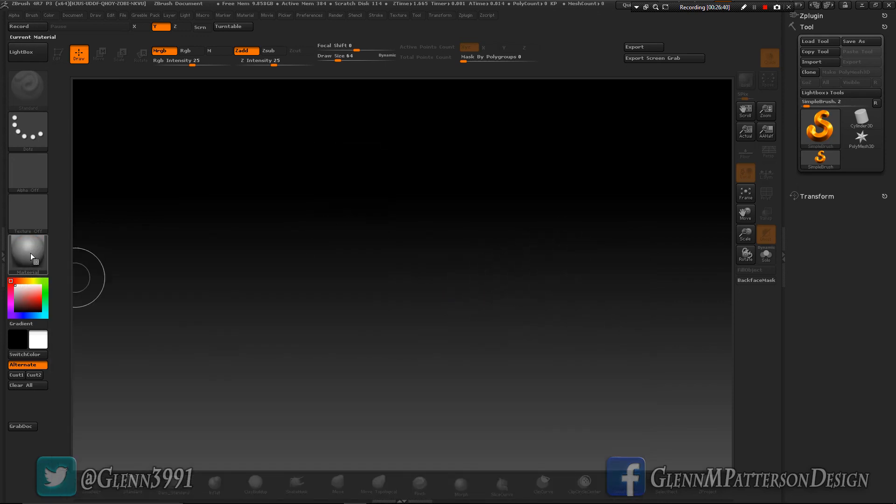
Import the exported Rock_Scan OBJ mesh from the Photoscan DEMO folder as a tool
{"action": "left_click", "coordinate": [817, 64]}
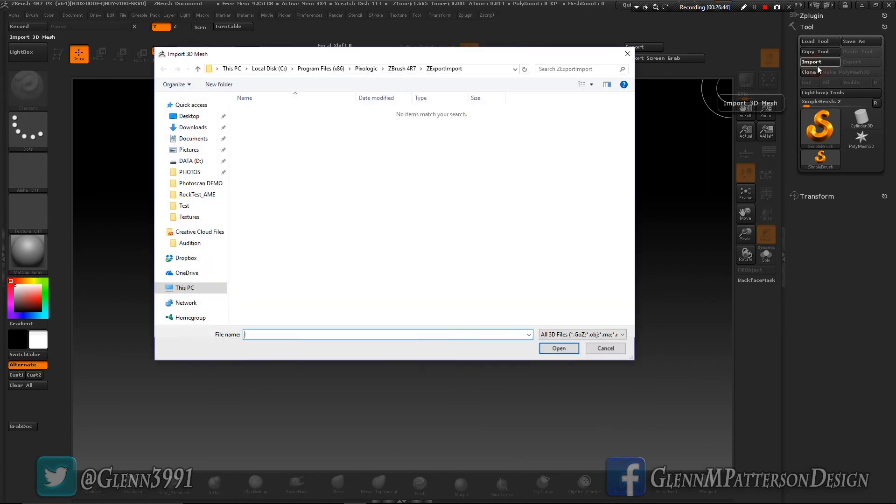
{"action": "left_click", "coordinate": [192, 184]}
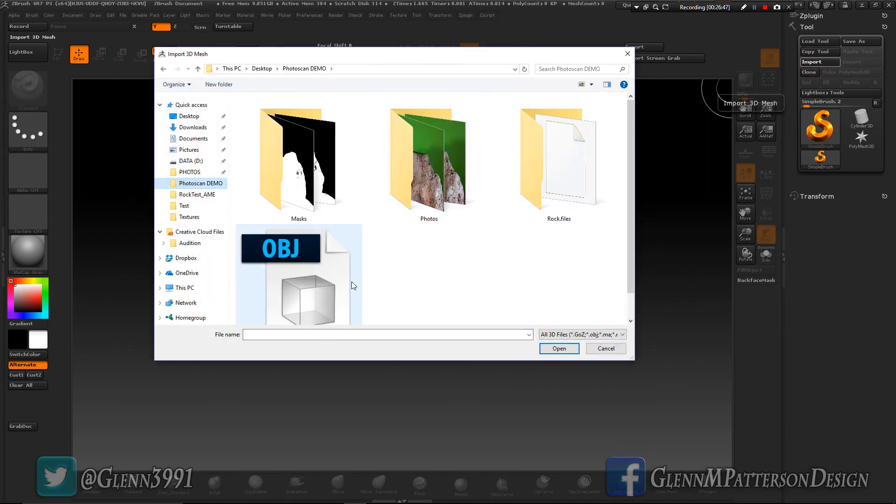
{"action": "scroll", "coordinate": [352, 285], "scroll_direction": "down", "scroll_amount": 1}
{"action": "double_click", "coordinate": [294, 289]}
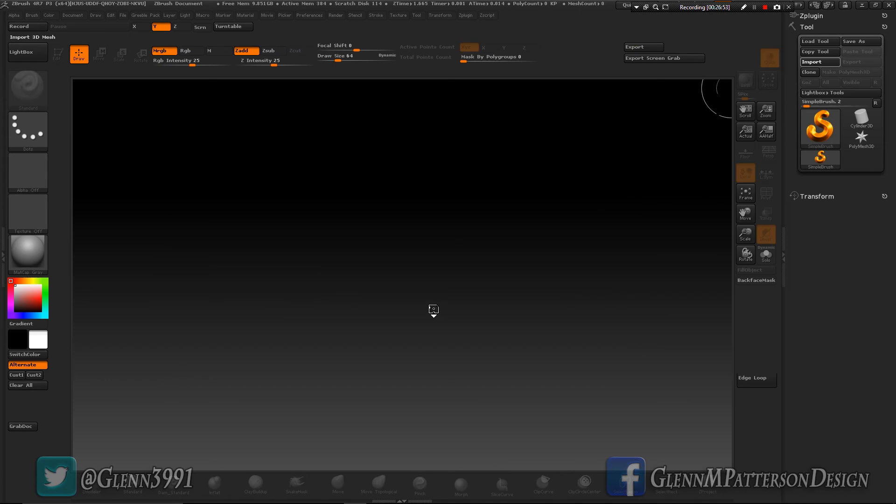
Import the Rock_Scan image from the Photoscan DEMO folder as a texture and flip it vertically
{"action": "left_click", "coordinate": [3, 256]}
{"action": "left_click", "coordinate": [24, 27]}
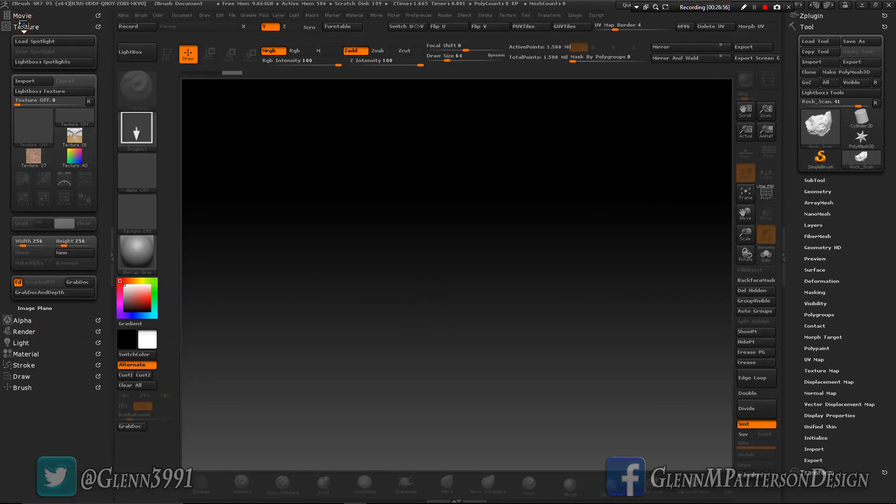
{"action": "left_click", "coordinate": [25, 80]}
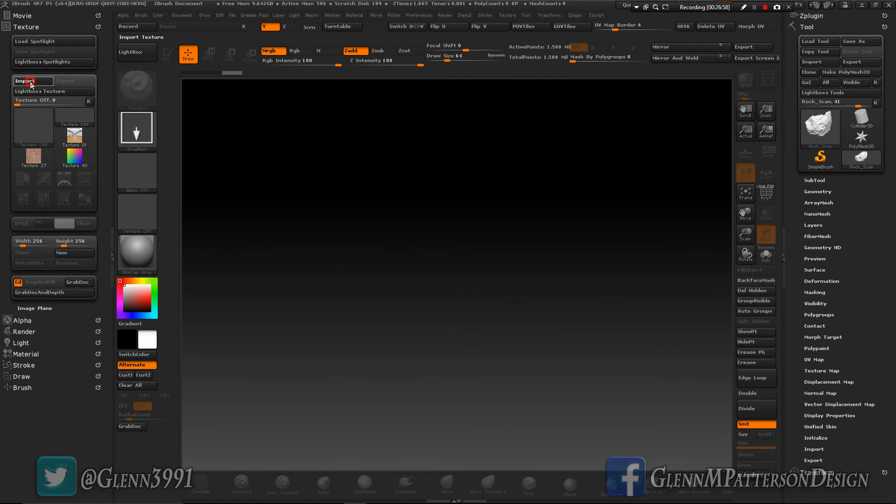
{"action": "scroll", "coordinate": [434, 257], "scroll_direction": "down", "scroll_amount": 1}
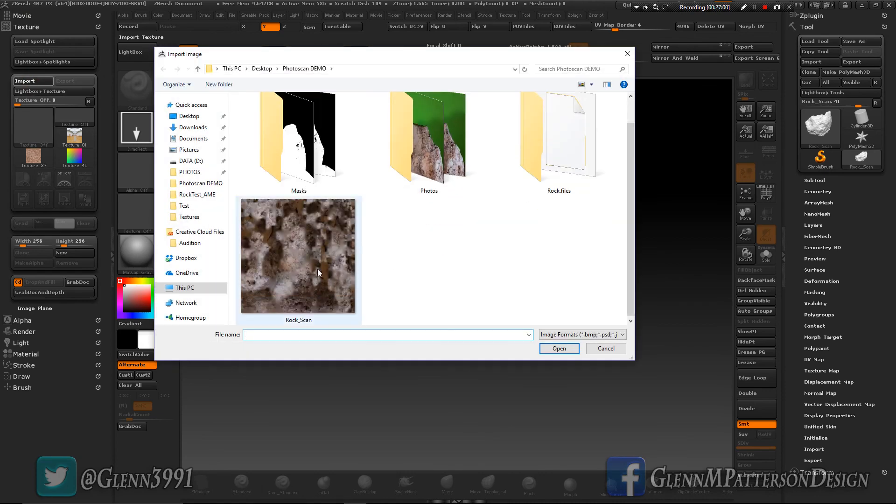
{"action": "double_click", "coordinate": [294, 266]}
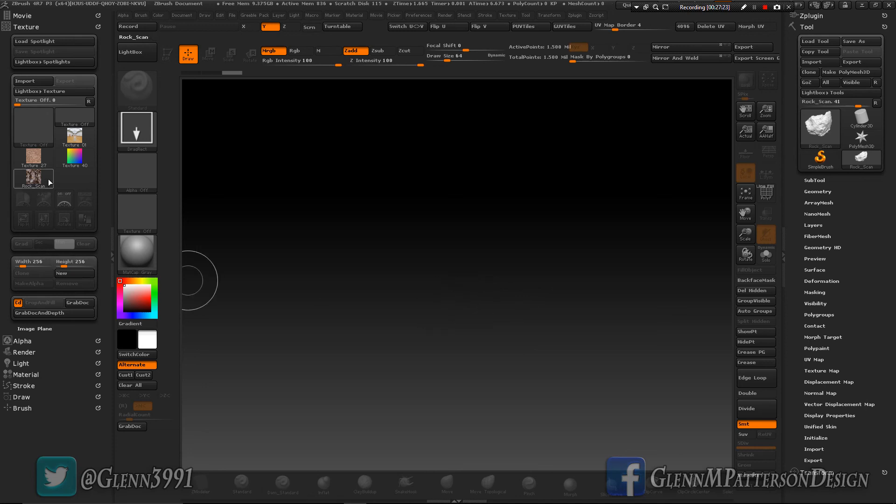
{"action": "mouse_move", "coordinate": [36, 185]}
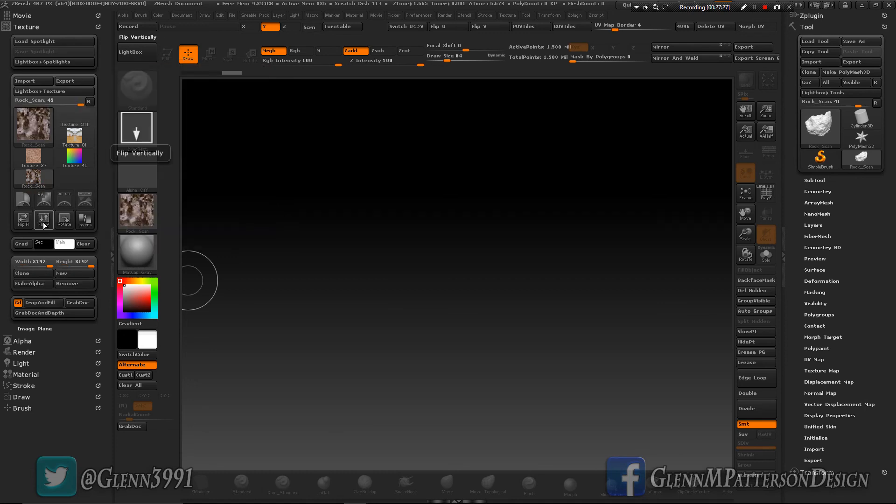
{"action": "left_click", "coordinate": [43, 219]}
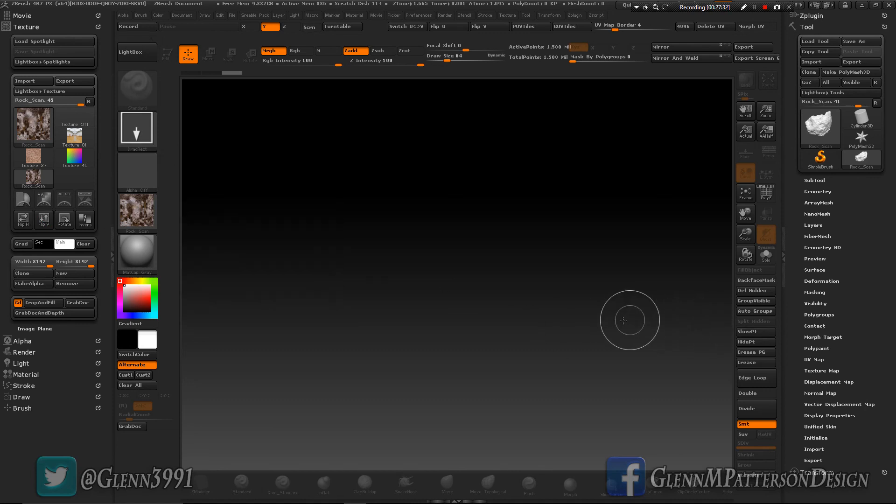
Draw the Rock_Scan mesh onto the canvas, enter Edit mode and turn the rock to show its hollow side
{"action": "left_click_drag", "start_coordinate": [473, 292], "coordinate": [494, 446]}
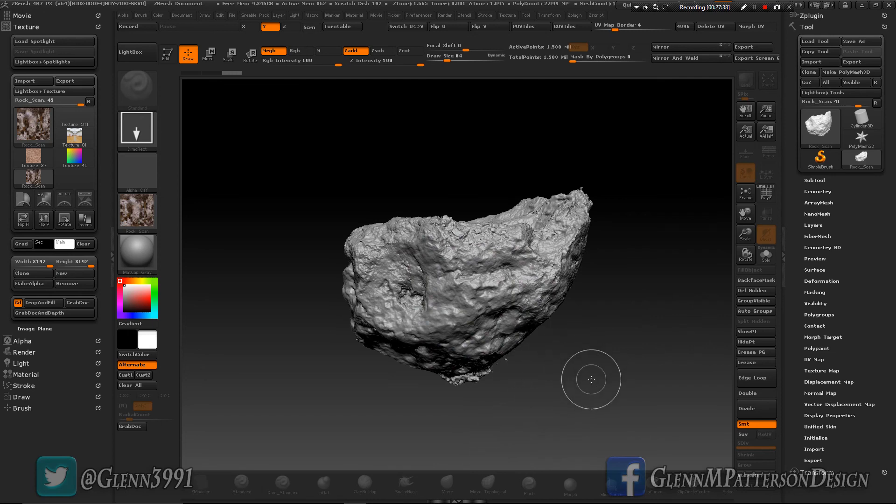
{"action": "key", "text": "t"}
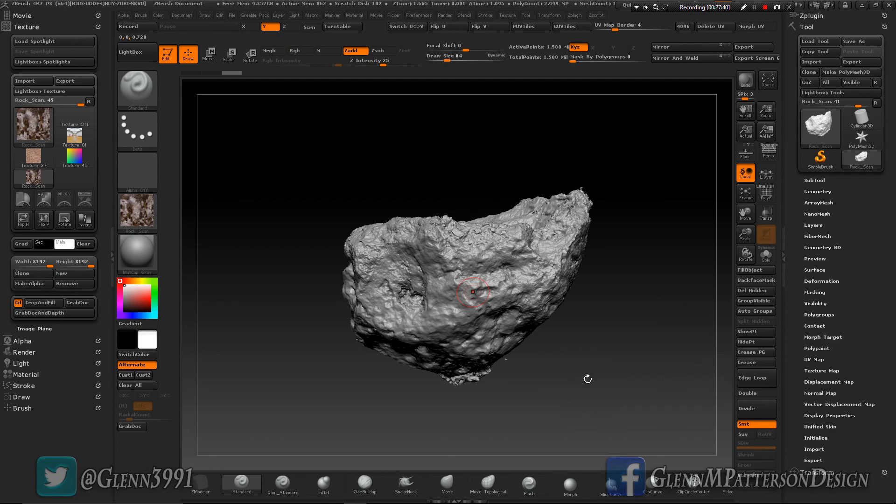
{"action": "mouse_move", "coordinate": [544, 384]}
{"action": "left_mouse_down"}
{"action": "mouse_move", "coordinate": [547, 311]}
{"action": "mouse_move", "coordinate": [579, 371]}
{"action": "mouse_move", "coordinate": [551, 362]}
{"action": "mouse_move", "coordinate": [574, 344]}
{"action": "mouse_move", "coordinate": [585, 365]}
{"action": "mouse_move", "coordinate": [618, 331]}
{"action": "mouse_move", "coordinate": [634, 338]}
{"action": "mouse_move", "coordinate": [608, 352]}
{"action": "left_mouse_up"}
Assign the Rock_Scan image as the rock's texture map and enable Antialiased
{"action": "left_click", "coordinate": [826, 371]}
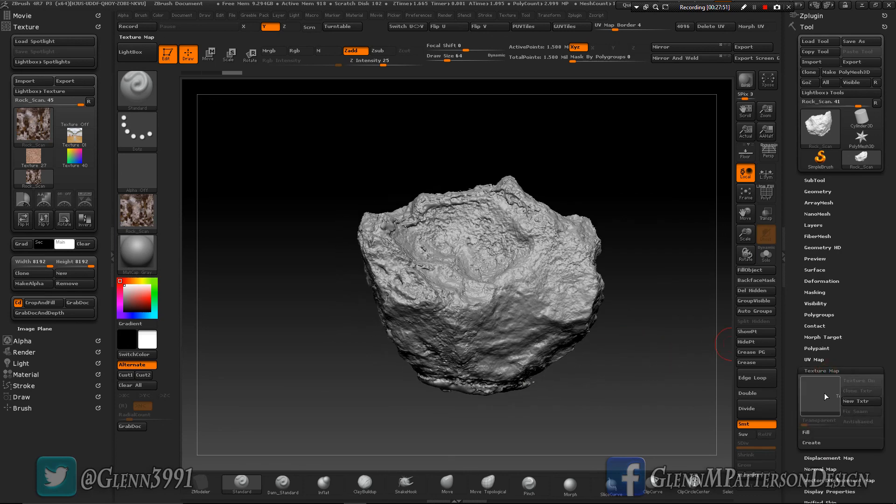
{"action": "left_click", "coordinate": [825, 396]}
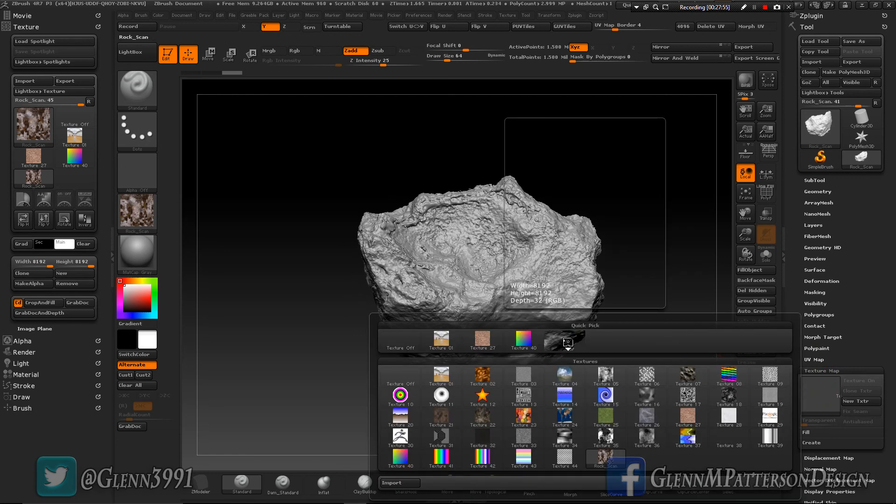
{"action": "left_click", "coordinate": [568, 343]}
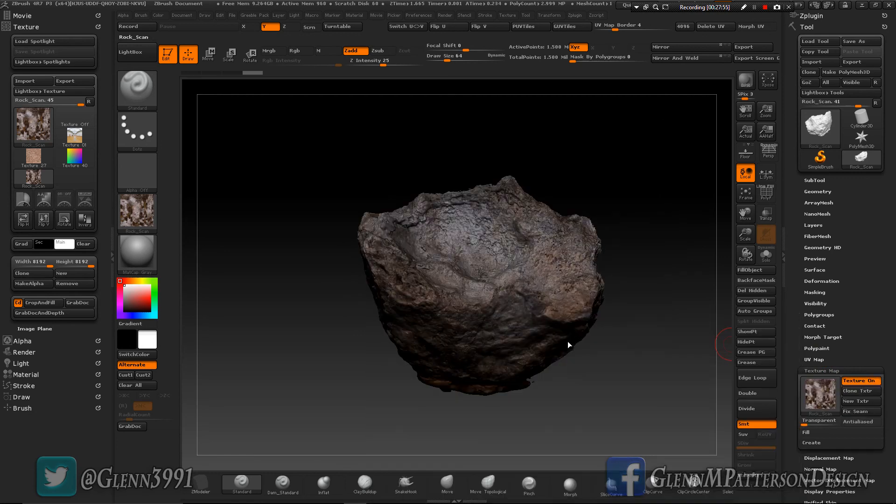
{"action": "left_click", "coordinate": [861, 422]}
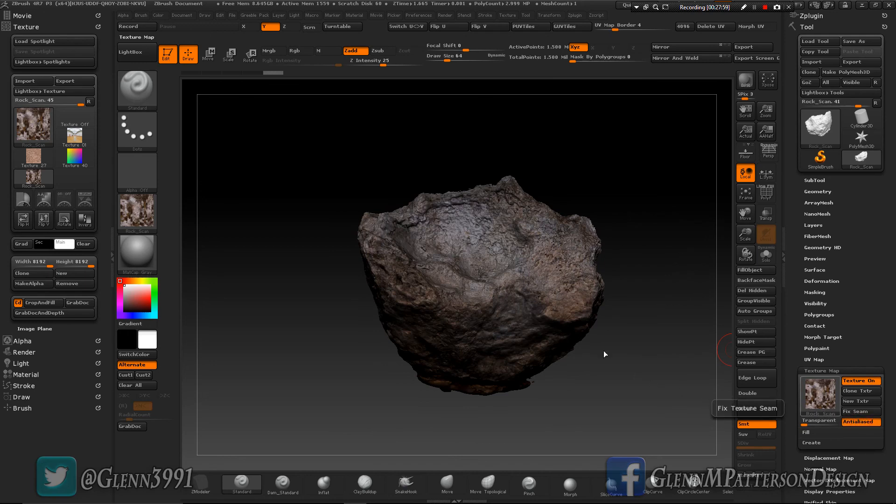
Examine the textured rock up close and from several sides on an enlarged canvas
{"action": "left_click_drag", "start_coordinate": [746, 234], "coordinate": [748, 299]}
{"action": "right_click_drag", "start_coordinate": [482, 300], "coordinate": [556, 285]}
{"action": "right_click_drag", "start_coordinate": [373, 259], "coordinate": [433, 292]}
{"action": "left_click", "coordinate": [745, 192]}
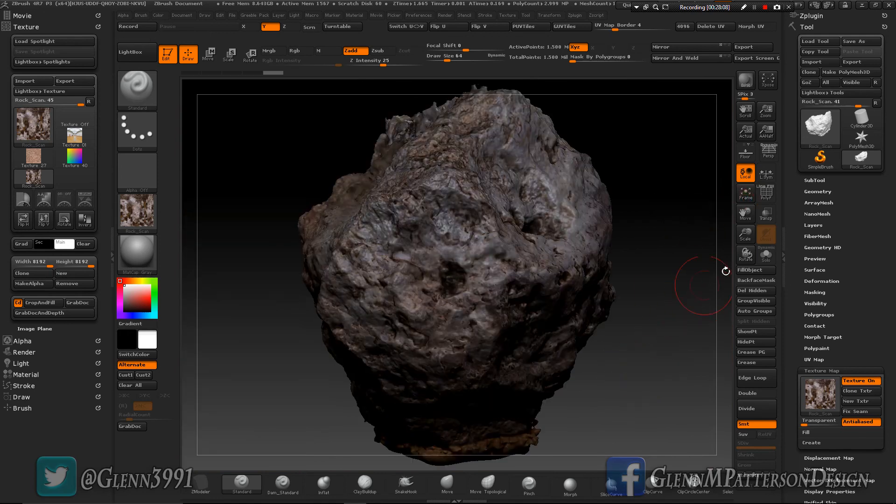
{"action": "left_click", "coordinate": [110, 252]}
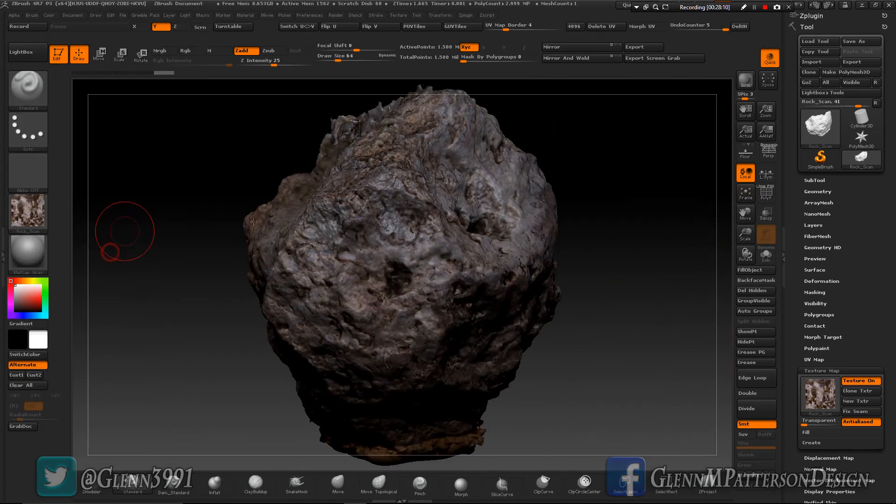
{"action": "left_click_drag", "start_coordinate": [749, 224], "coordinate": [729, 204]}
{"action": "mouse_move", "coordinate": [547, 360]}
{"action": "left_mouse_down"}
{"action": "mouse_move", "coordinate": [573, 359]}
{"action": "mouse_move", "coordinate": [616, 387]}
{"action": "left_mouse_up"}
{"action": "key", "text": "shift"}
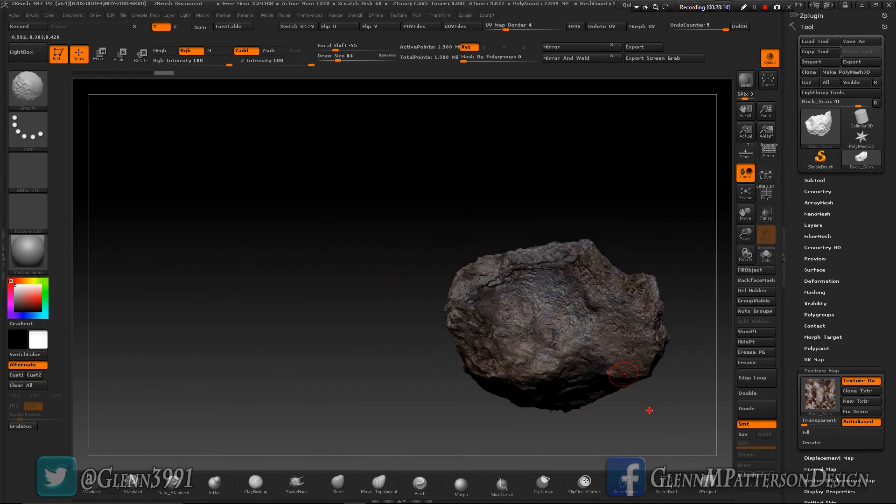
{"action": "mouse_move", "coordinate": [526, 438]}
{"action": "left_mouse_down"}
{"action": "mouse_move", "coordinate": [459, 394]}
{"action": "mouse_move", "coordinate": [442, 430]}
{"action": "left_mouse_up"}
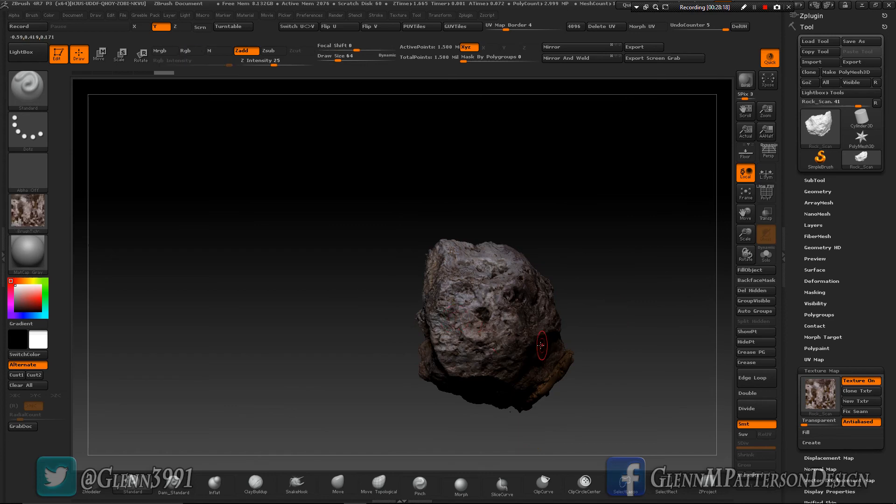
Check the rock against the floor grid from several angles and hide the grid again
{"action": "left_click", "coordinate": [744, 157]}
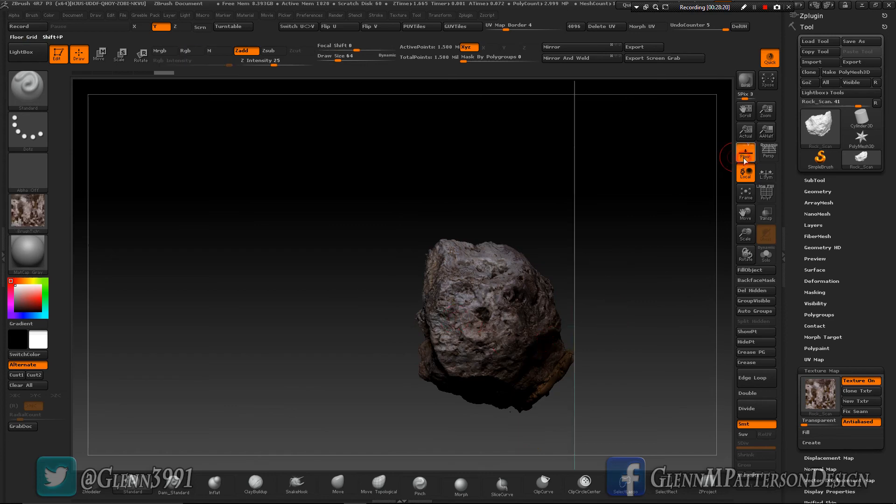
{"action": "left_click_drag", "start_coordinate": [640, 358], "coordinate": [686, 264]}
{"action": "left_click_drag", "start_coordinate": [489, 408], "coordinate": [492, 401]}
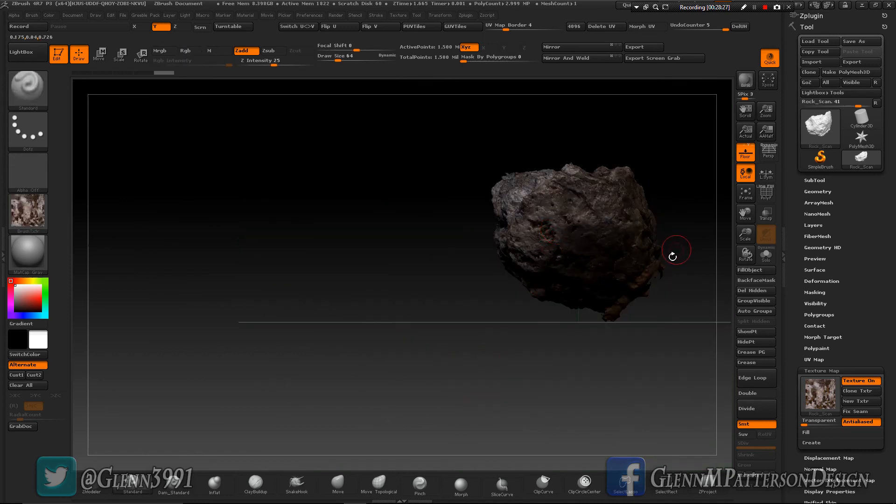
{"action": "left_click_drag", "start_coordinate": [569, 359], "coordinate": [587, 309]}
{"action": "left_click_drag", "start_coordinate": [485, 387], "coordinate": [483, 355]}
{"action": "left_click_drag", "start_coordinate": [634, 344], "coordinate": [588, 392]}
{"action": "left_click_drag", "start_coordinate": [745, 214], "coordinate": [541, 285]}
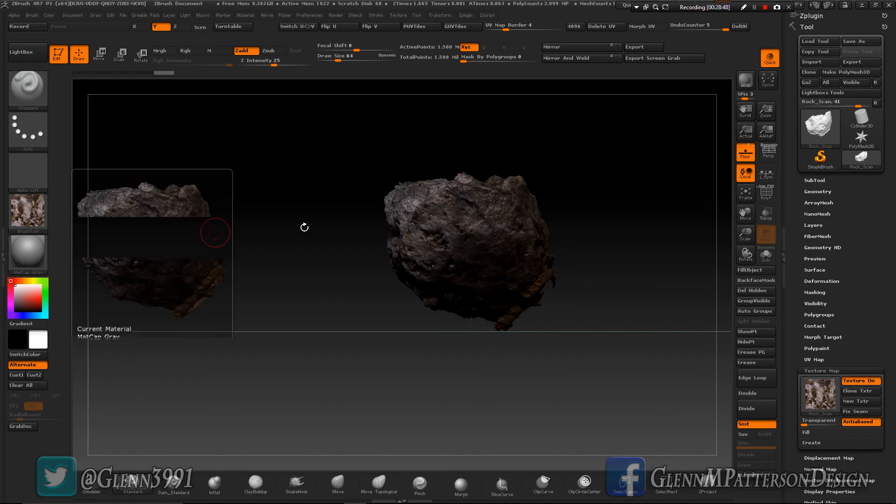
{"action": "left_click_drag", "start_coordinate": [742, 240], "coordinate": [750, 292]}
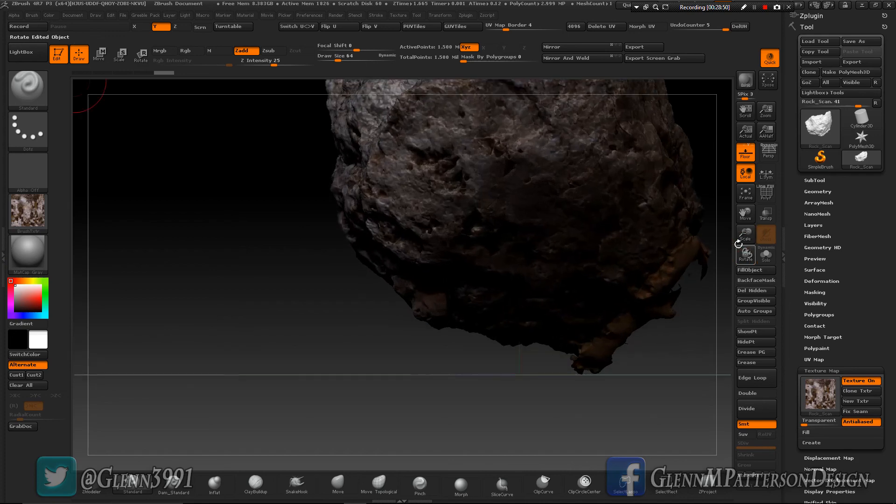
{"action": "right_click_drag", "start_coordinate": [485, 253], "coordinate": [580, 224]}
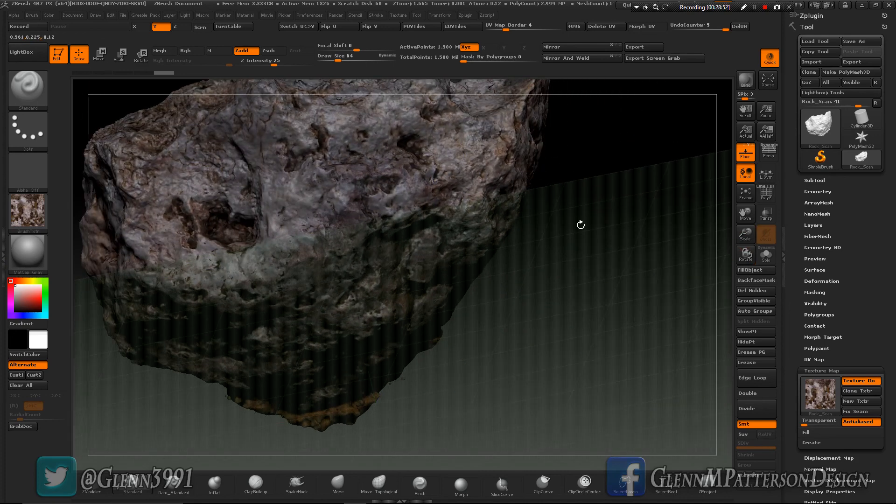
{"action": "left_click", "coordinate": [746, 157]}
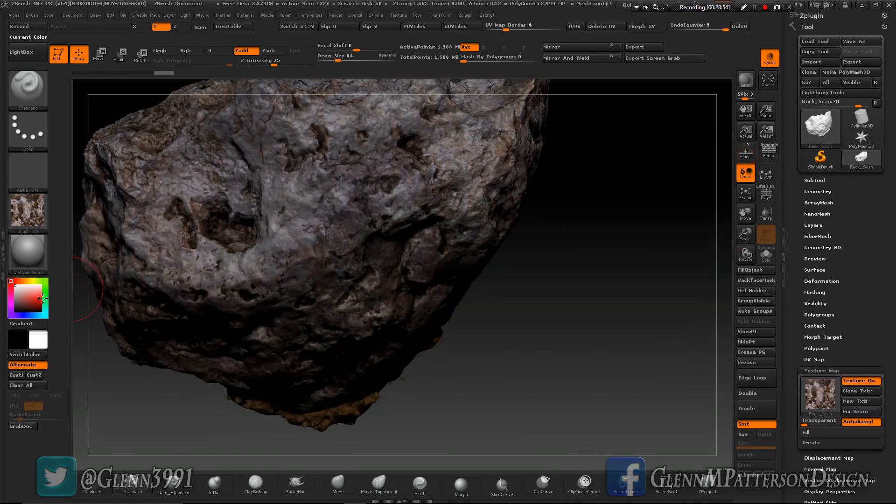
Apply the Flat Color material and inspect the rock's unshaded texture around its holes, base and hollow
{"action": "left_click", "coordinate": [20, 245]}
{"action": "left_click", "coordinate": [82, 395]}
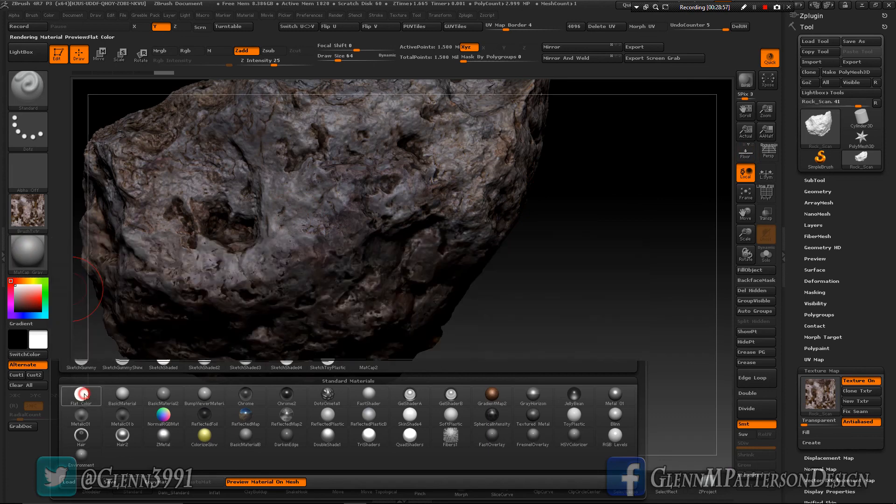
{"action": "left_click_drag", "start_coordinate": [745, 213], "coordinate": [797, 253]}
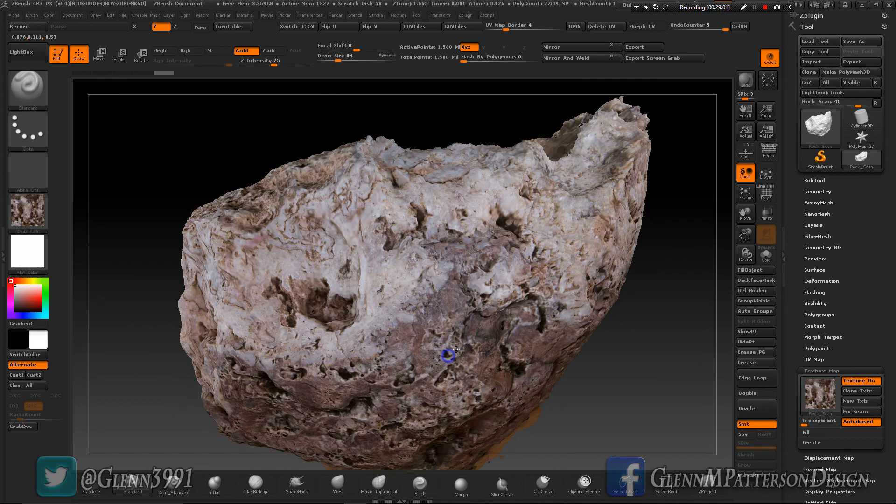
{"action": "mouse_move", "coordinate": [456, 348]}
{"action": "right_mouse_down"}
{"action": "mouse_move", "coordinate": [466, 368]}
{"action": "mouse_move", "coordinate": [510, 314]}
{"action": "mouse_move", "coordinate": [417, 217]}
{"action": "mouse_move", "coordinate": [422, 275]}
{"action": "right_mouse_up"}
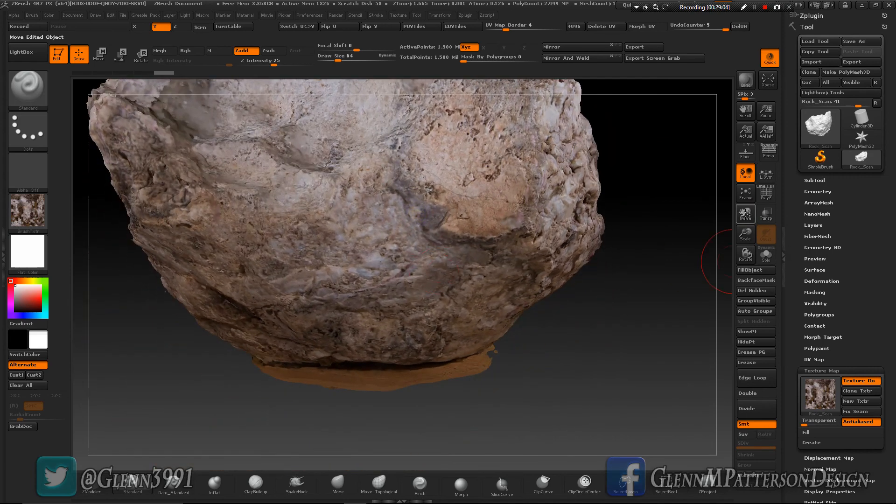
{"action": "left_click_drag", "start_coordinate": [750, 237], "coordinate": [766, 286]}
{"action": "mouse_move", "coordinate": [389, 314]}
{"action": "right_mouse_down"}
{"action": "mouse_move", "coordinate": [420, 318]}
{"action": "mouse_move", "coordinate": [391, 313]}
{"action": "right_mouse_up"}
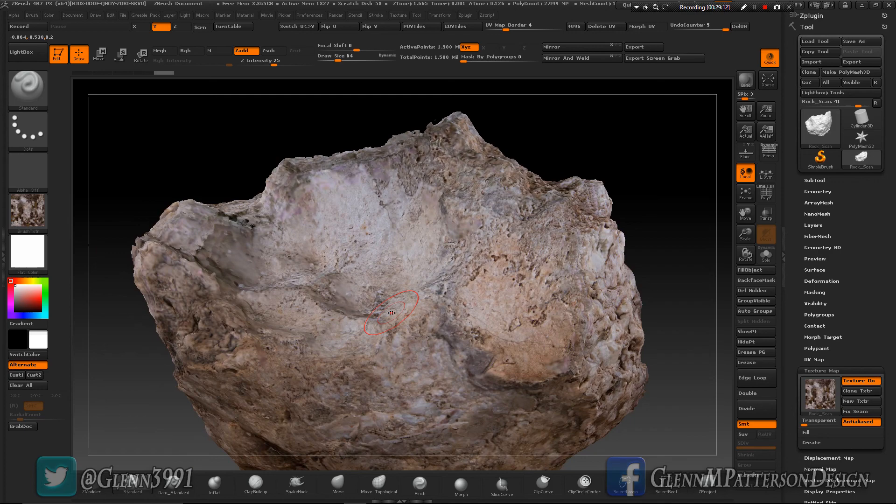
{"action": "mouse_move", "coordinate": [488, 365]}
{"action": "right_mouse_down"}
{"action": "mouse_move", "coordinate": [385, 364]}
{"action": "mouse_move", "coordinate": [487, 367]}
{"action": "right_mouse_up"}
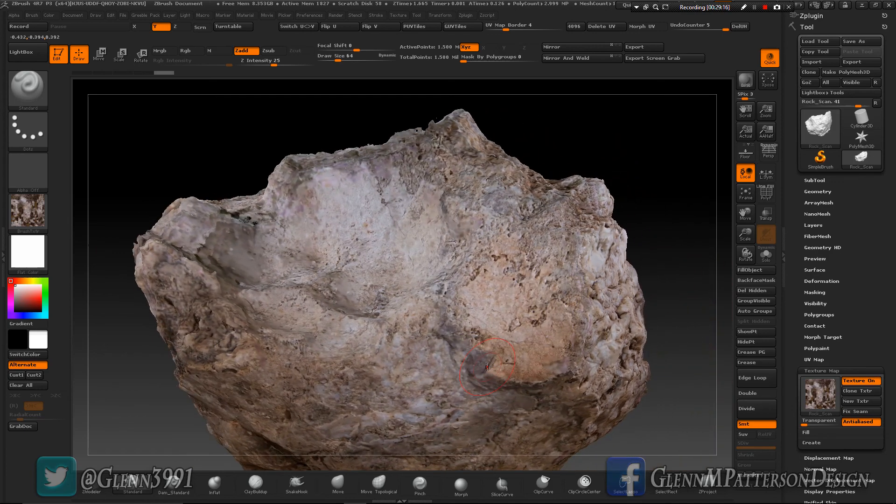